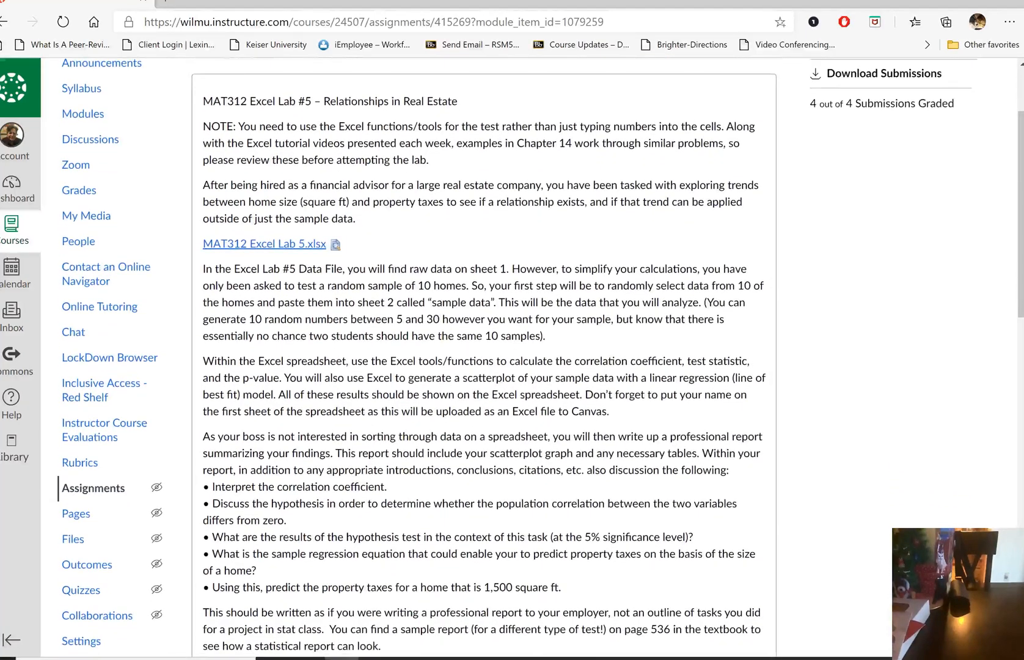
scroll(482, 366, "down", 1)
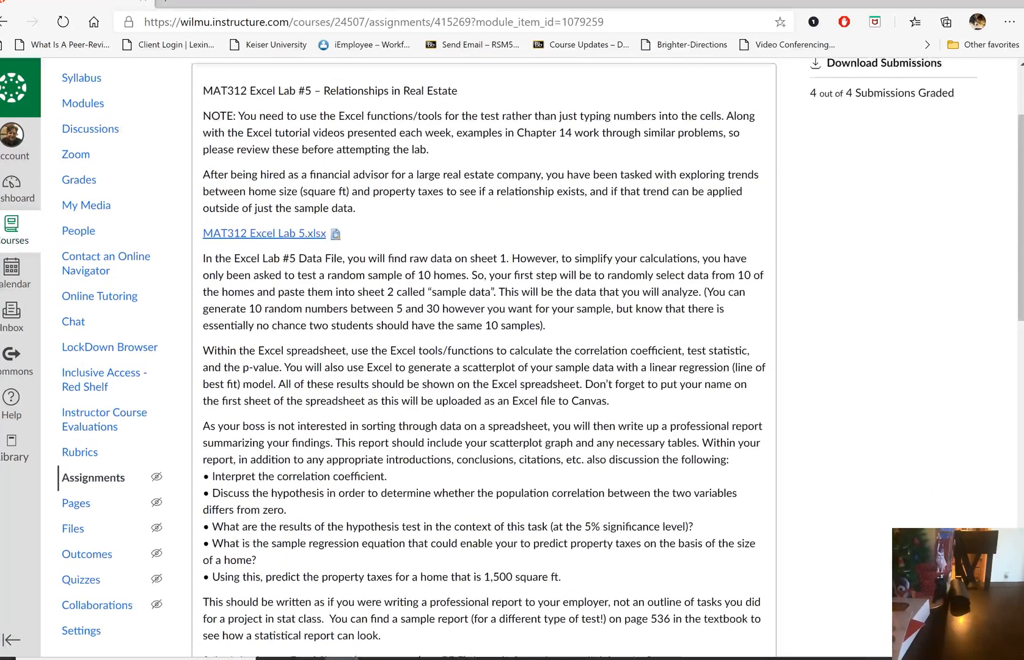
Try to download and open the MAT312 Excel Lab 5.xlsx workbook from the assignment page
scroll(540, 358, "up", 1)
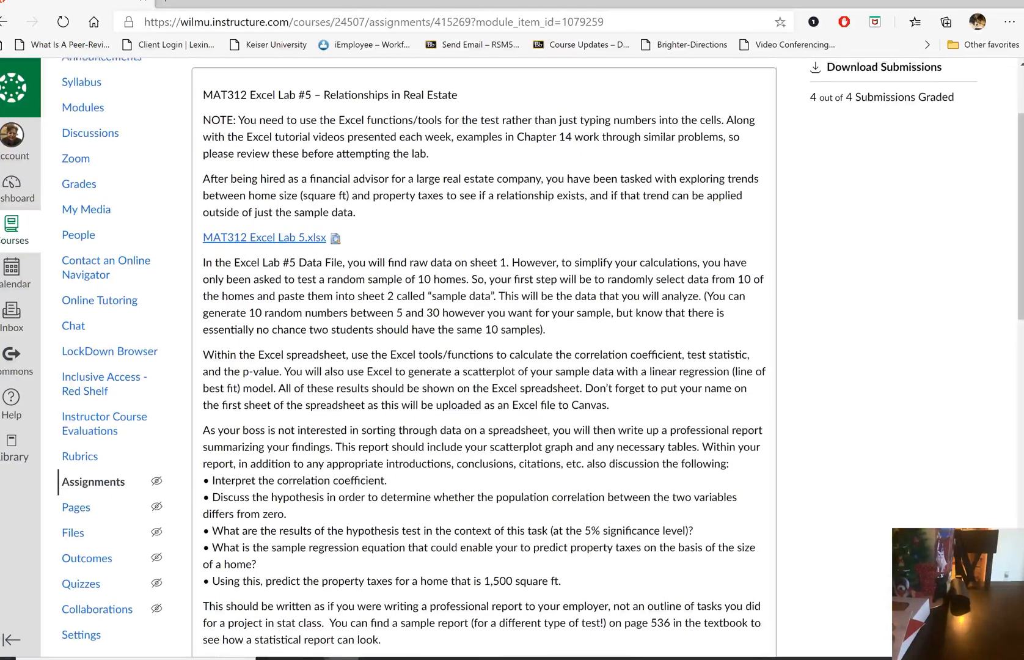
scroll(540, 357, "down", 1)
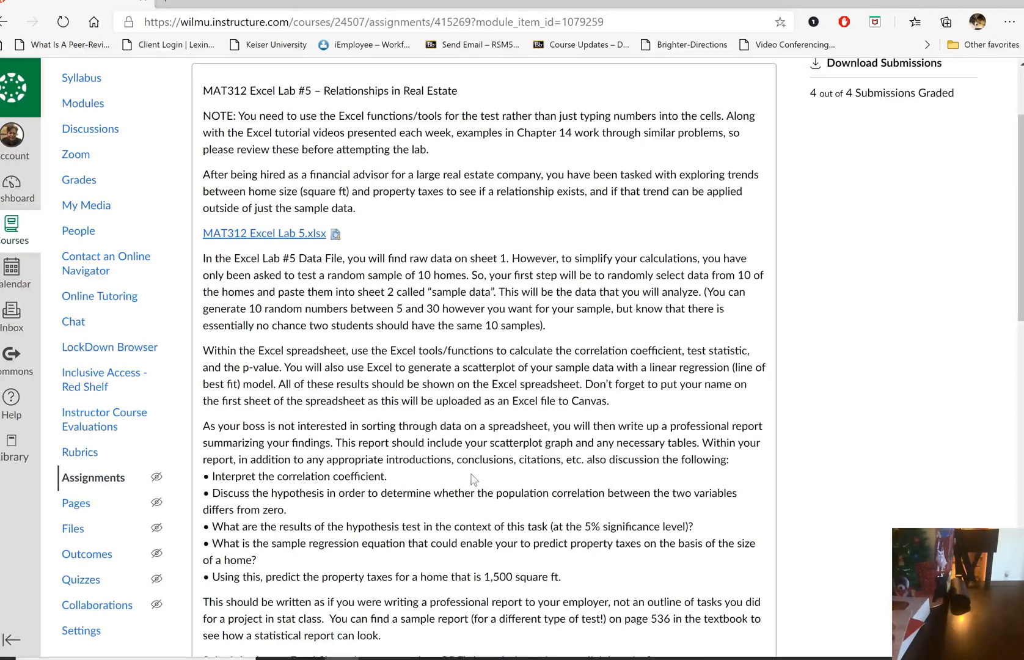
left_click(289, 237)
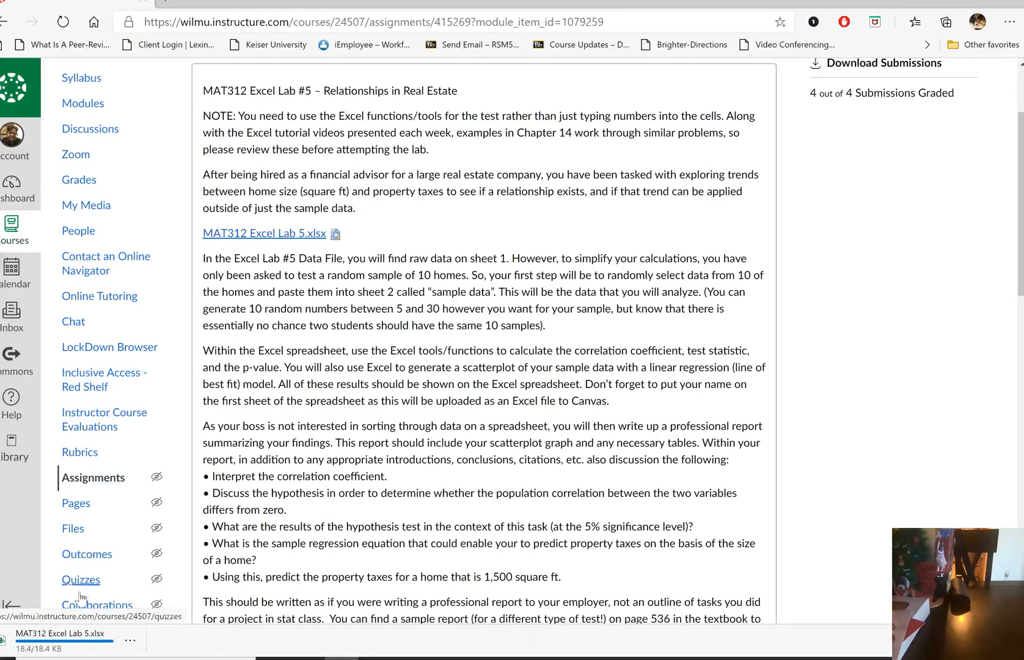
left_click(72, 642)
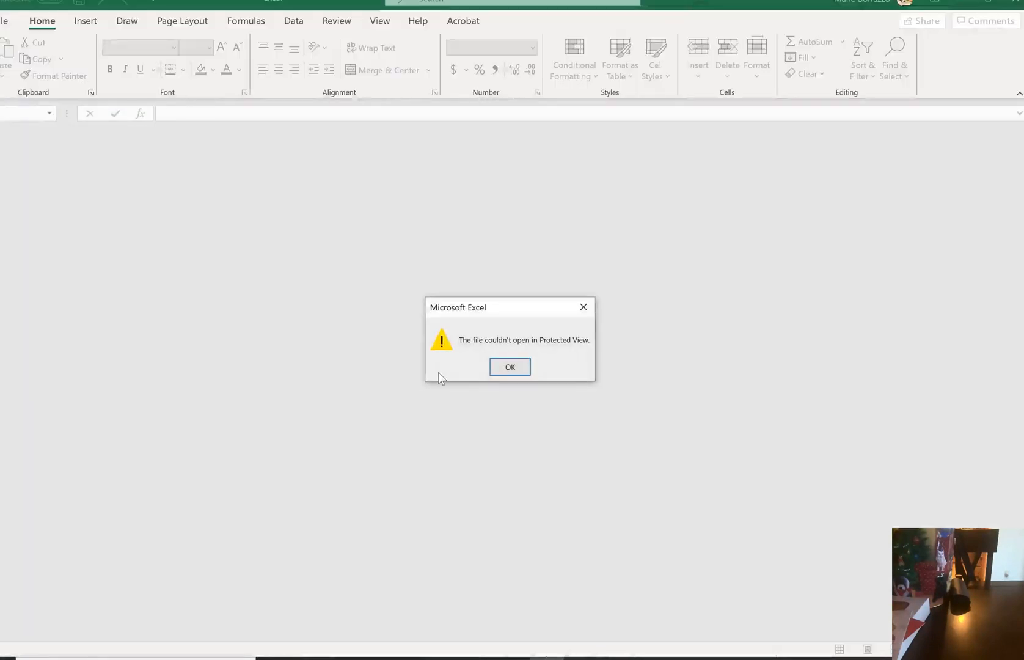
left_click(510, 366)
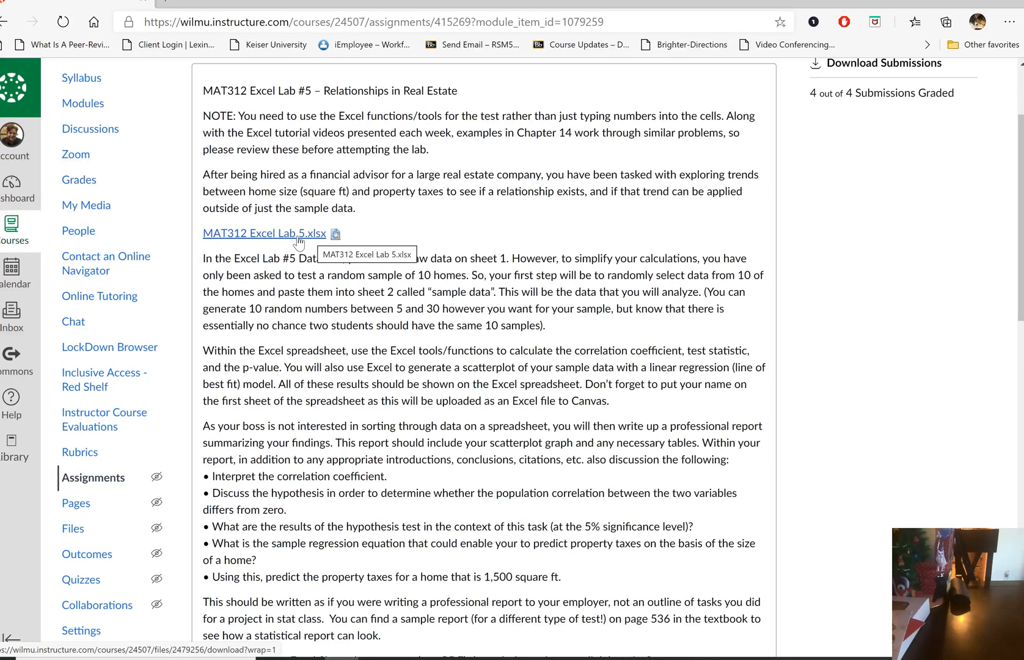
Download MAT312 Excel Lab 5.xlsx again, open it in Excel and enable editing
left_click(298, 239)
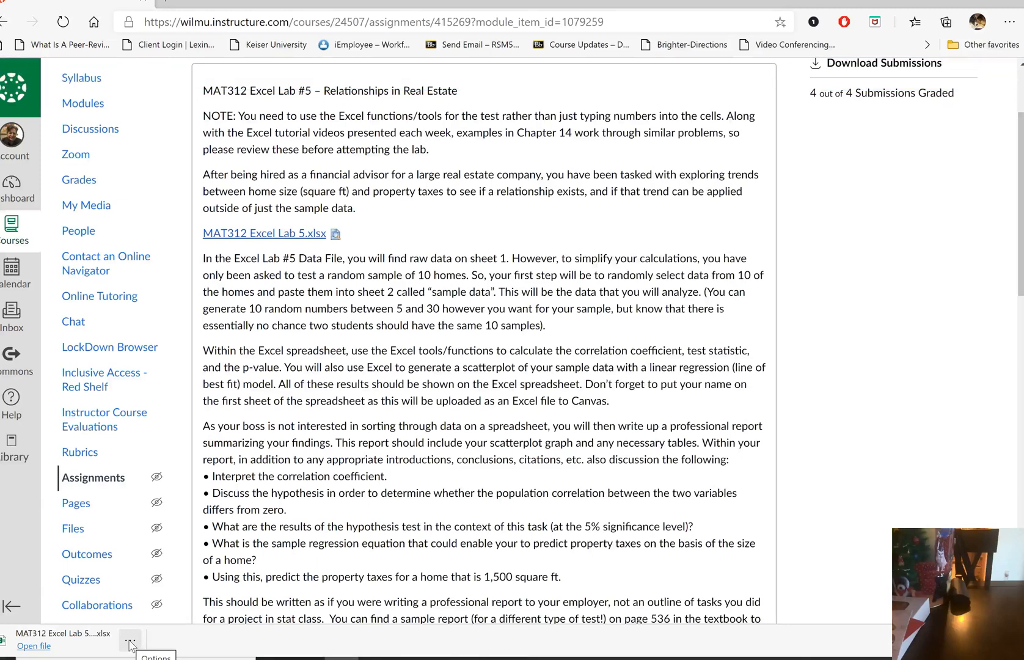
left_click(130, 642)
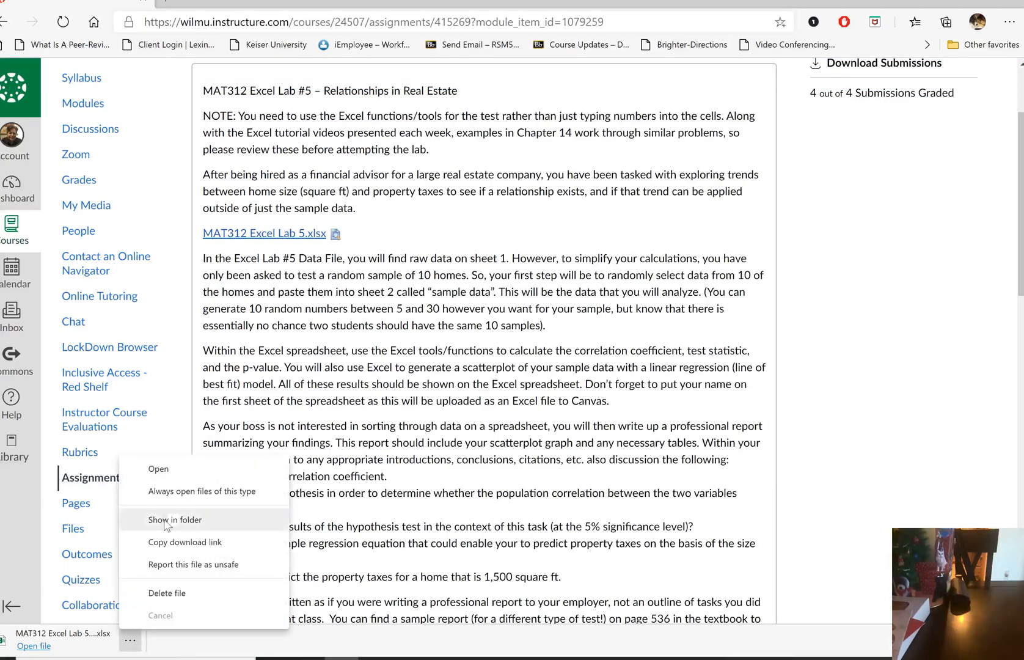
left_click(177, 478)
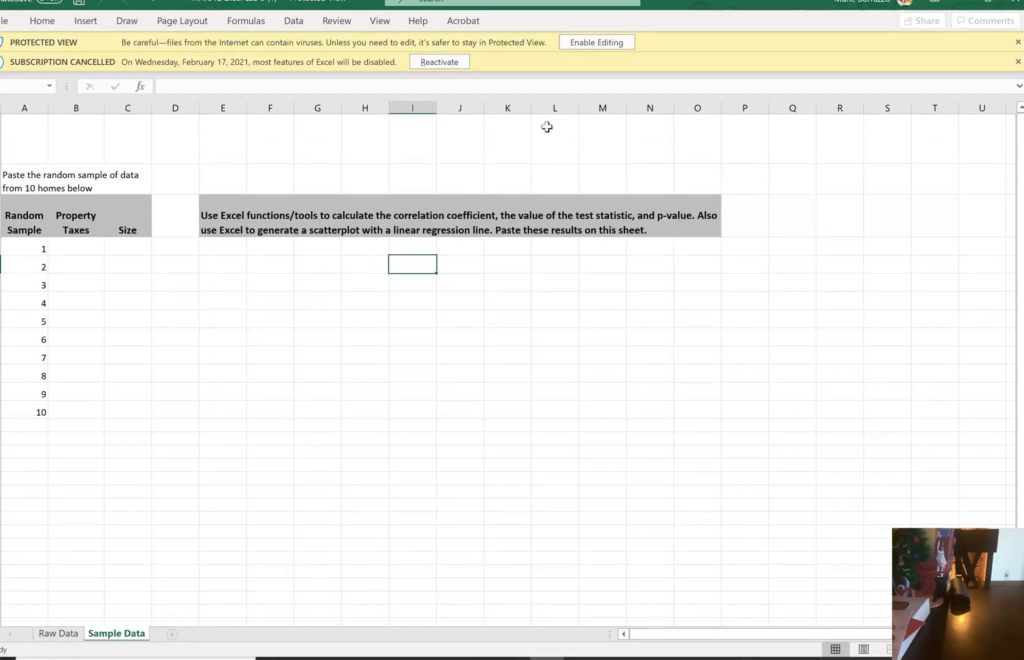
left_click(579, 46)
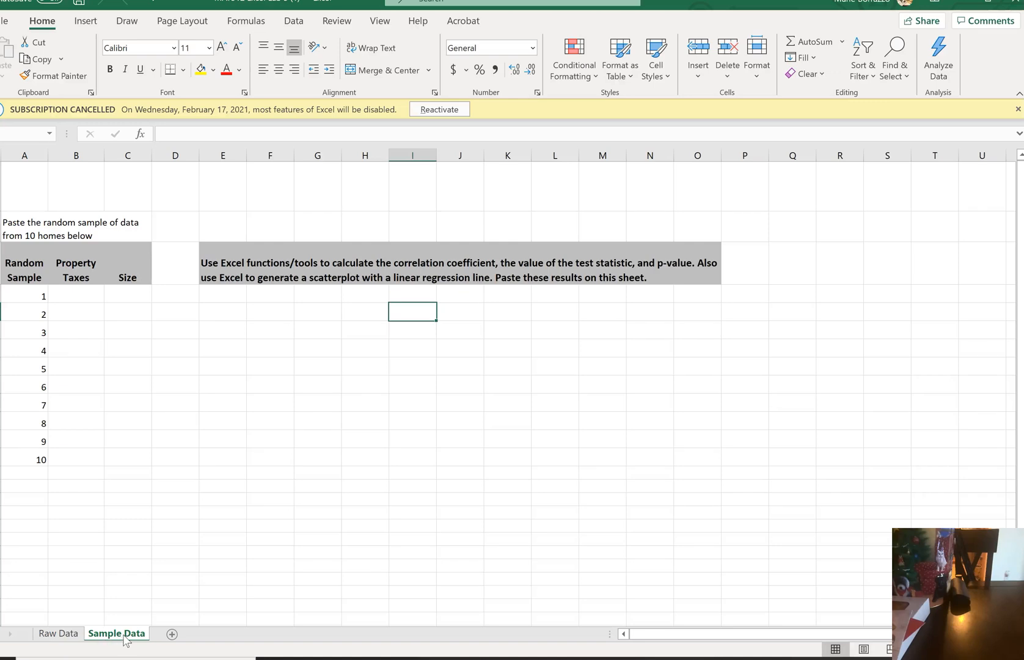
Examine the full list of property taxes and home sizes on the Raw Data sheet
left_click(58, 633)
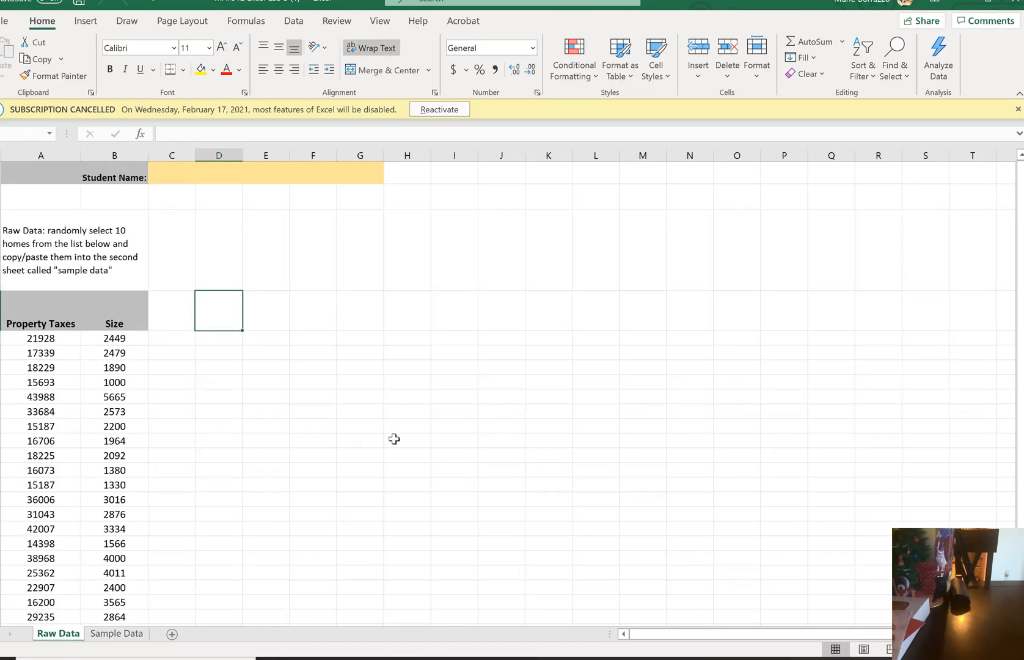
left_click(169, 380)
key("Down")
key("Down")
key("Down")
key("Down")
key("Down")
key("Down")
key("Down")
key("Down")
key("Down")
key("Down")
key("Down")
key("Down")
key("Down")
key("Down")
key("Down")
key("Down")
key("Down")
key("Down")
key("Down")
key("Down")
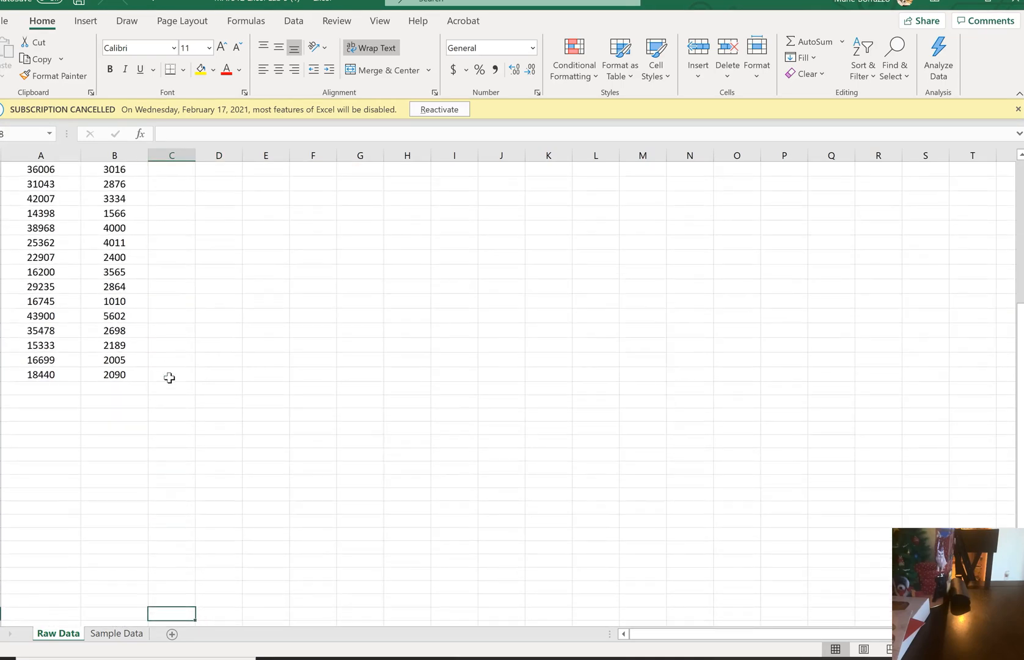
key("Up")
key("Up")
key("Up")
key("Up")
key("Up")
key("Up")
key("Up")
key("Up")
key("Up")
key("Up")
key("Up")
key("Up")
key("Up")
key("Up")
key("Up")
key("Up")
key("Up")
key("Up")
key("Up")
key("Up")
key("Up")
key("Up")
key("Up")
key("Up")
key("Up")
key("Up")
key("Up")
key("Up")
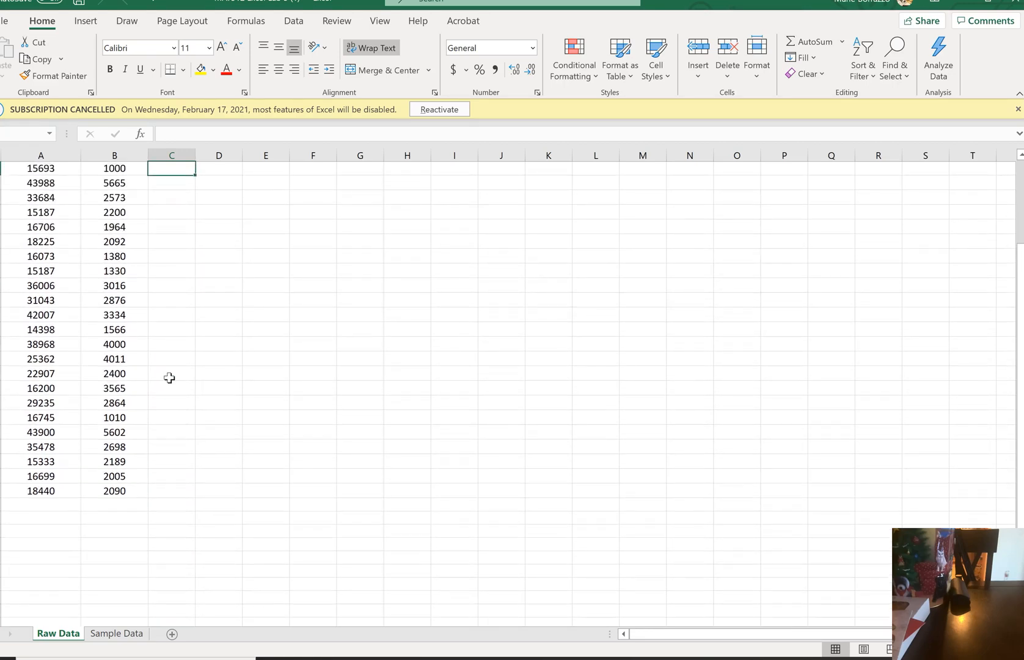
key("Up")
key("Up")
key("Up")
key("Up")
key("Up")
Enter =RANDBETWEEN(1,10) in column C beside the first home and fill the formula down to the last home
key("Down")
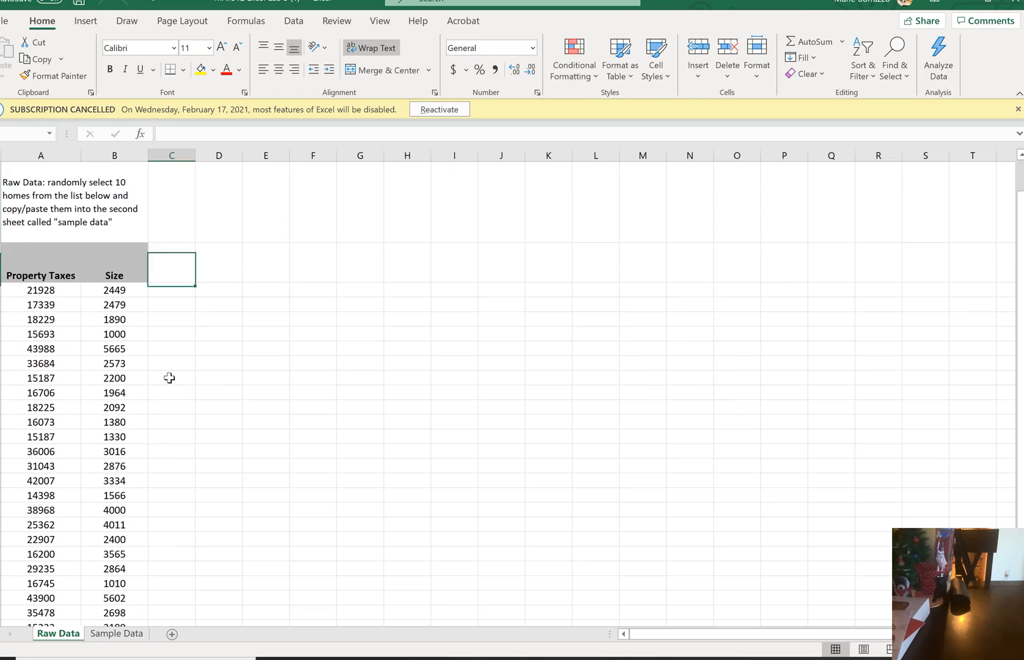
key("Down")
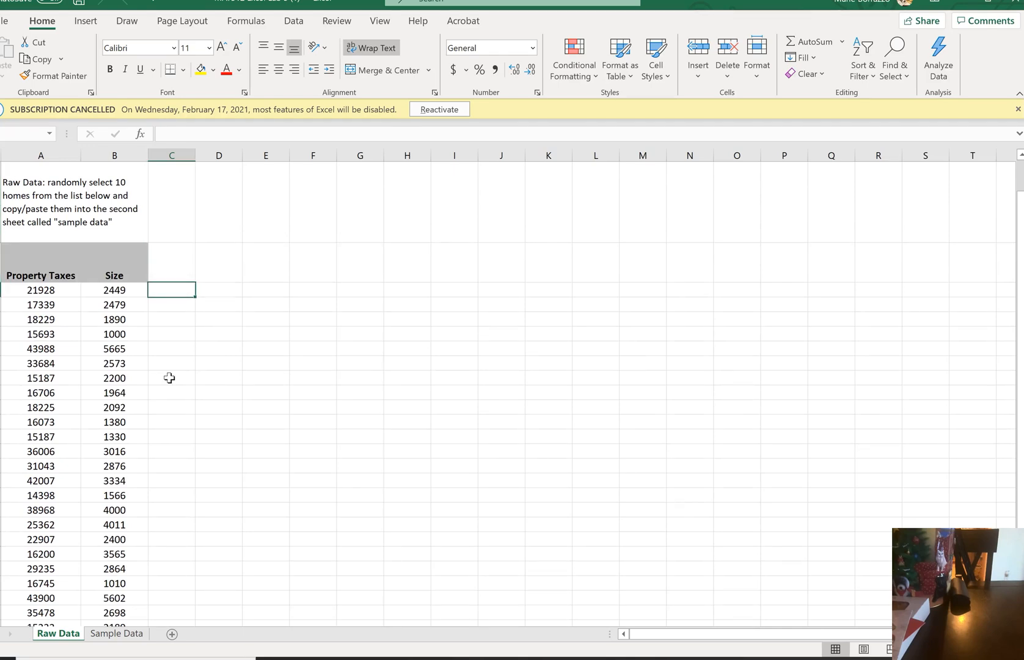
type("=ran")
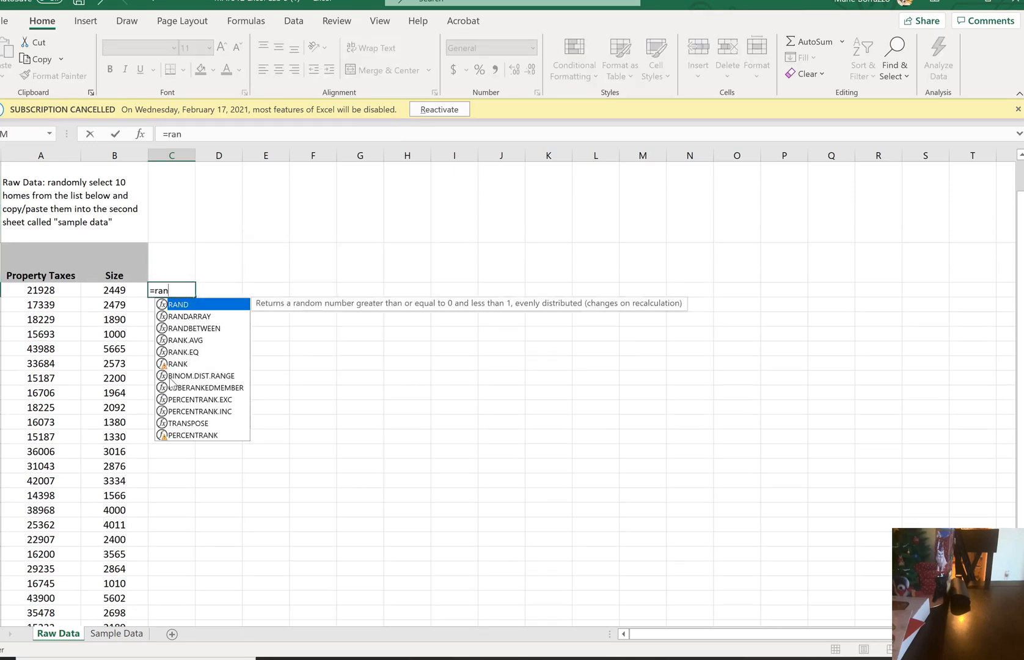
double_click(211, 328)
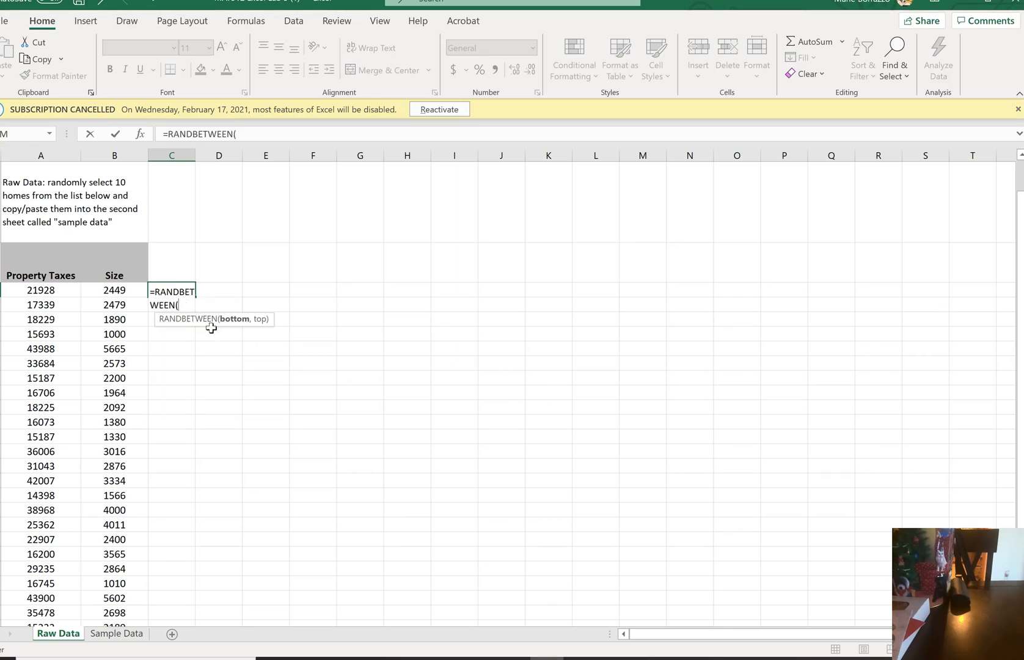
type("1,10")
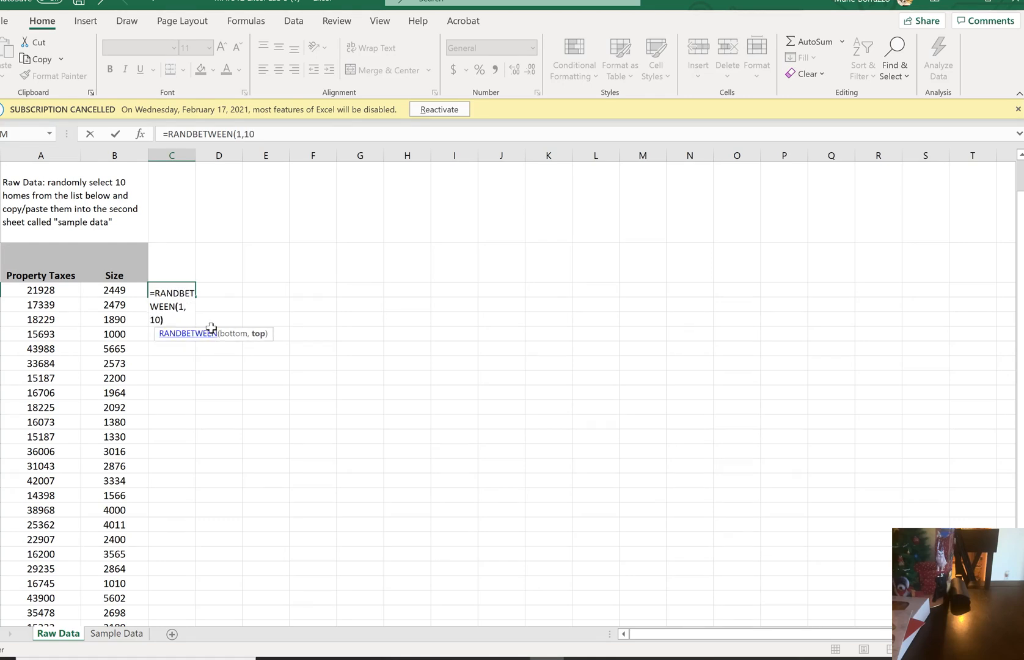
type(")")
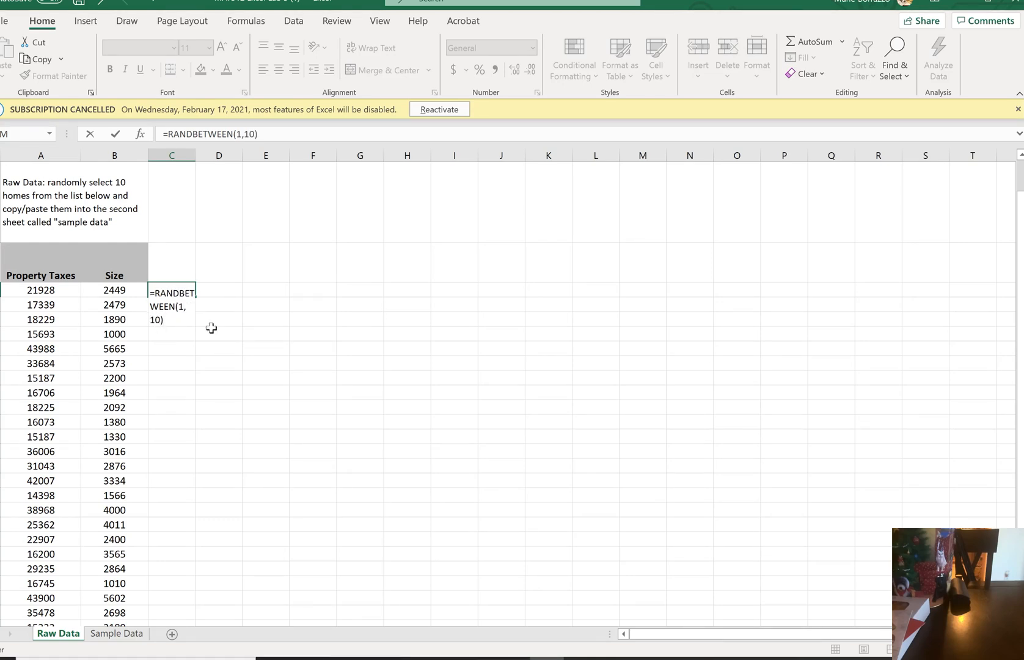
key("Return")
left_click(183, 290)
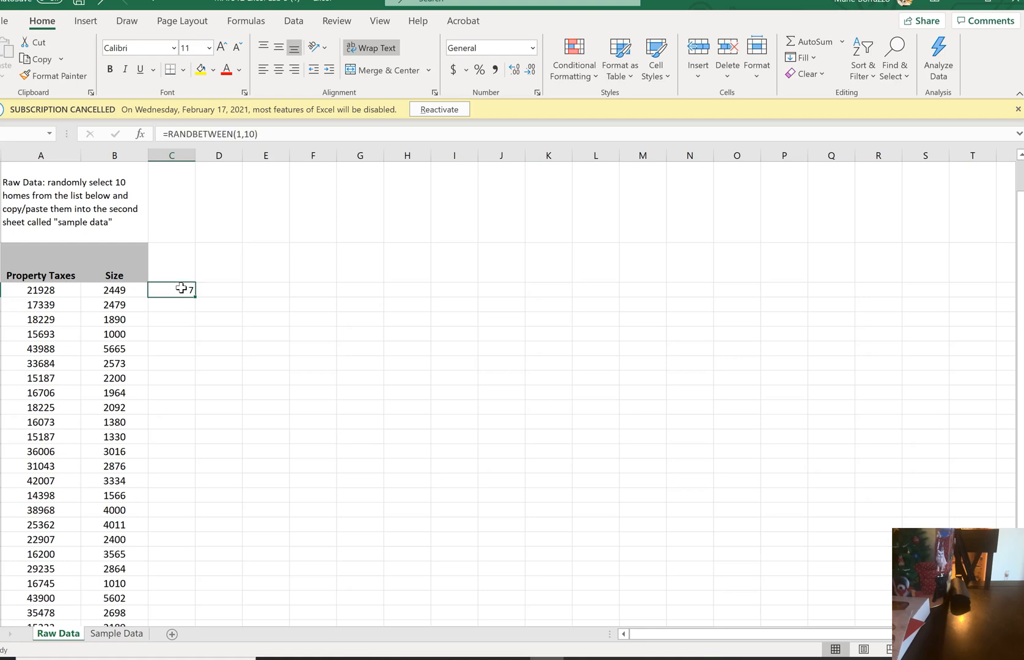
left_click_drag(194, 297, 187, 587)
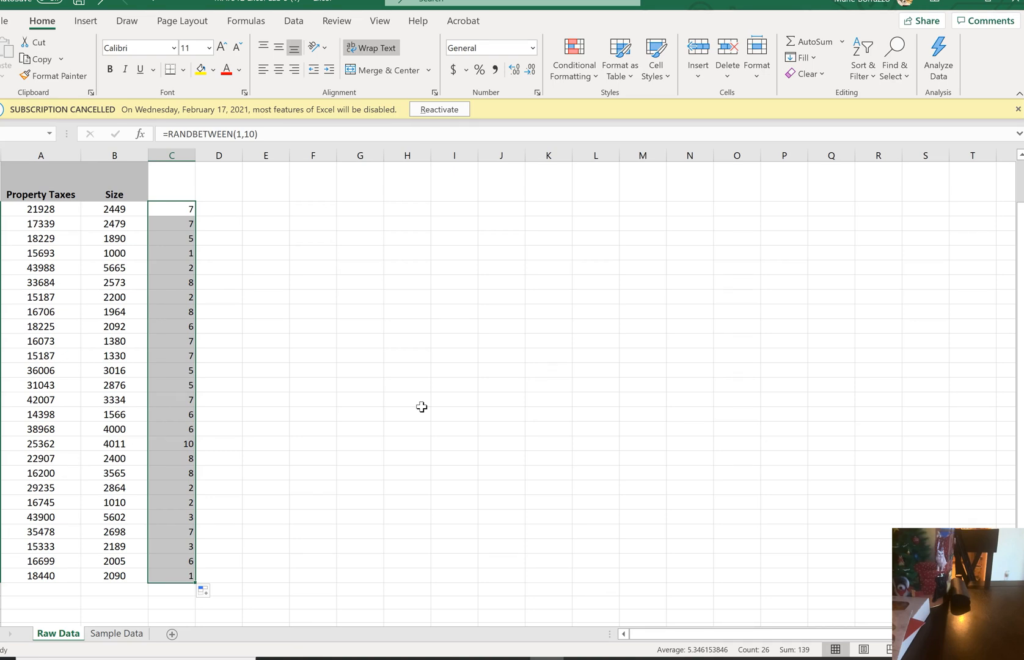
Enter 1 and 2 in consecutive cells of column H to make the random numbers recalculate
left_click(403, 210)
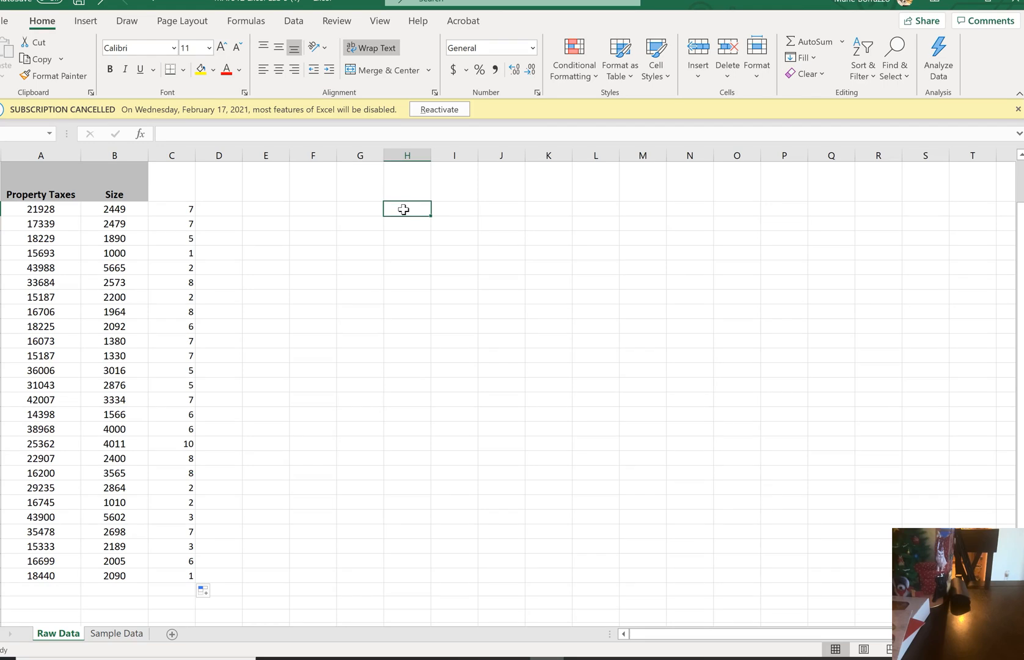
key("Return")
type("1")
key("Return")
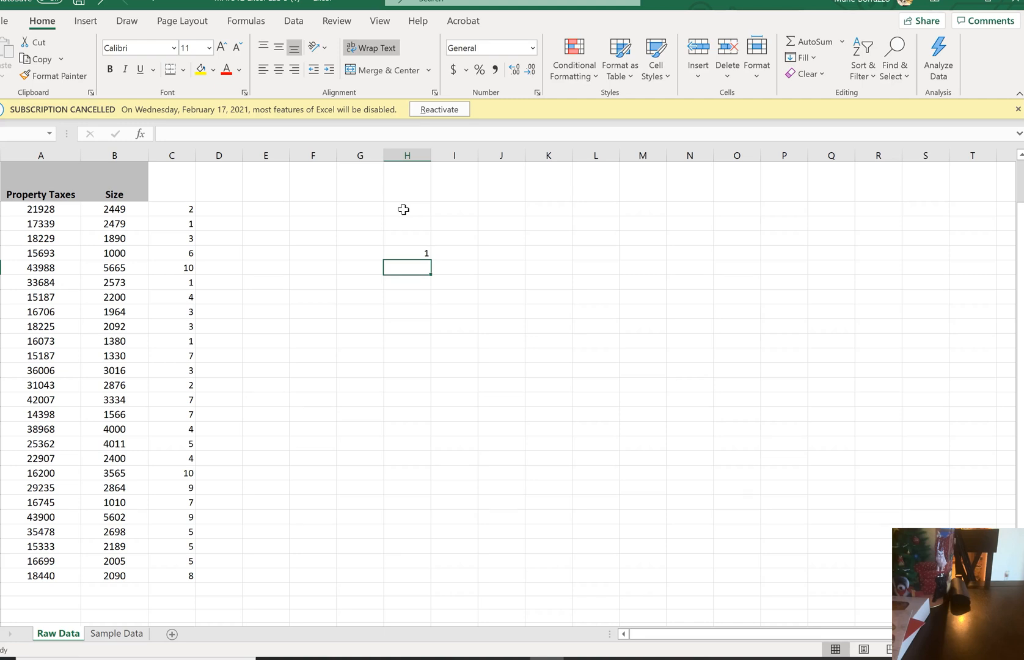
type("2")
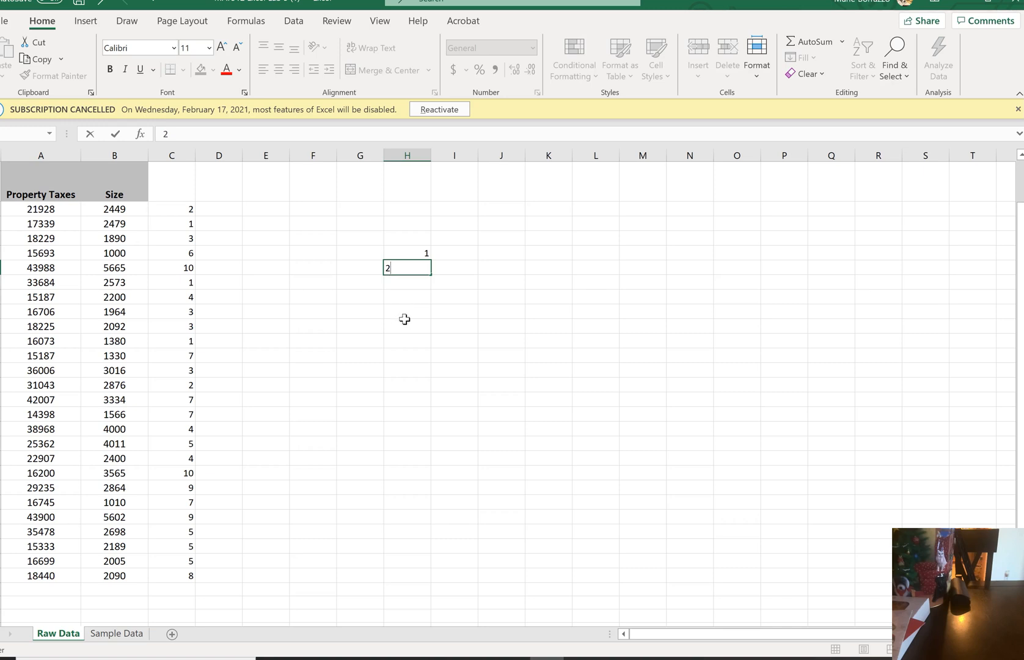
left_click(404, 237)
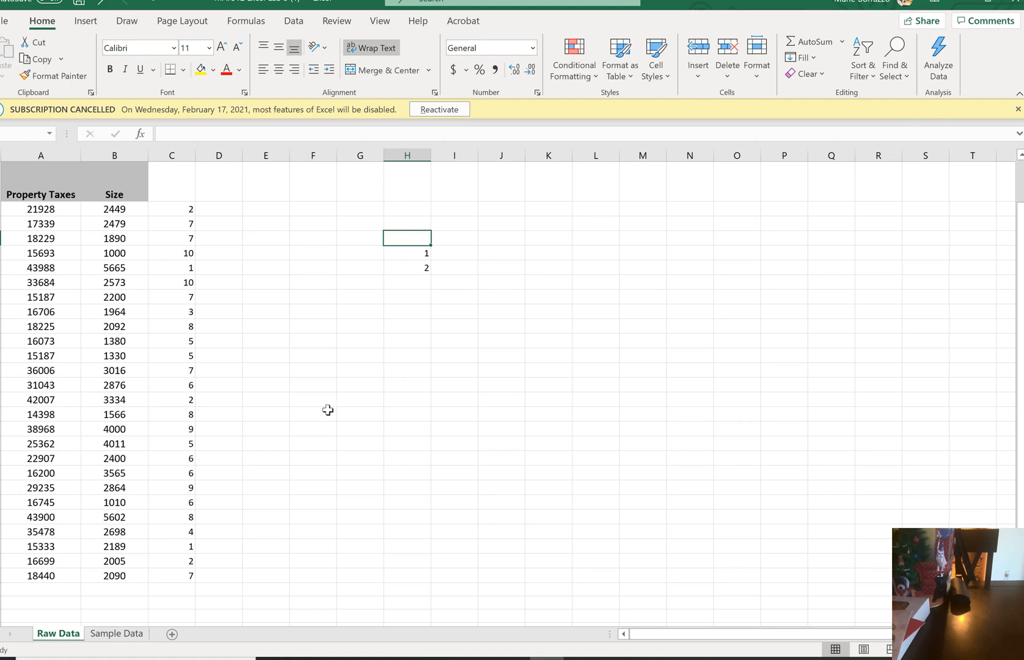
Switch to Snipping Tool, capture the property taxes, sizes and random numbers, and place the snip beside the data
left_click(6, 657)
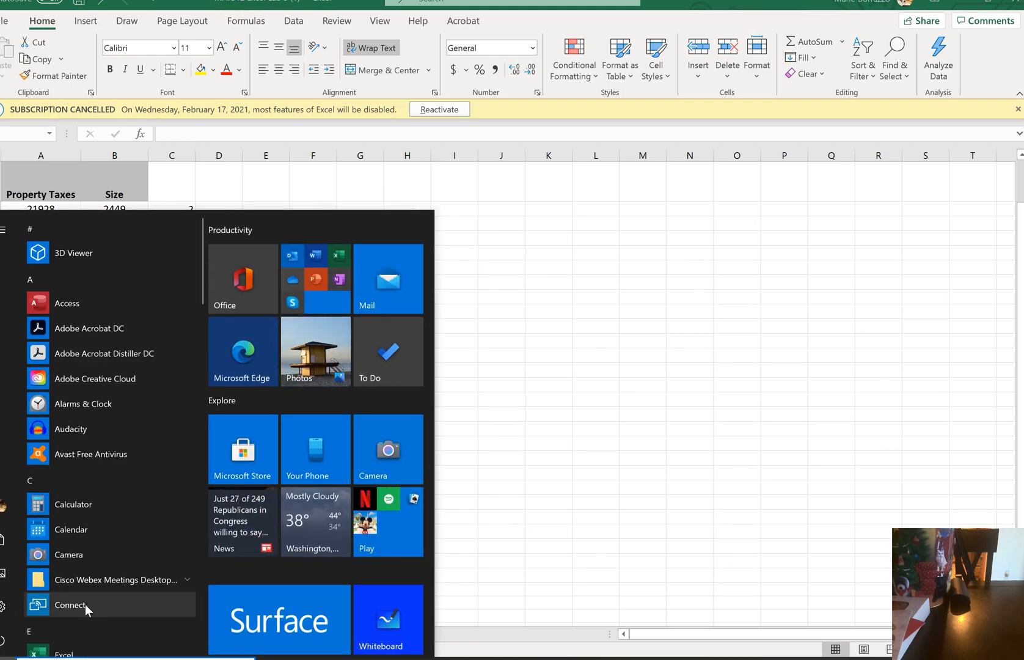
type("sn")
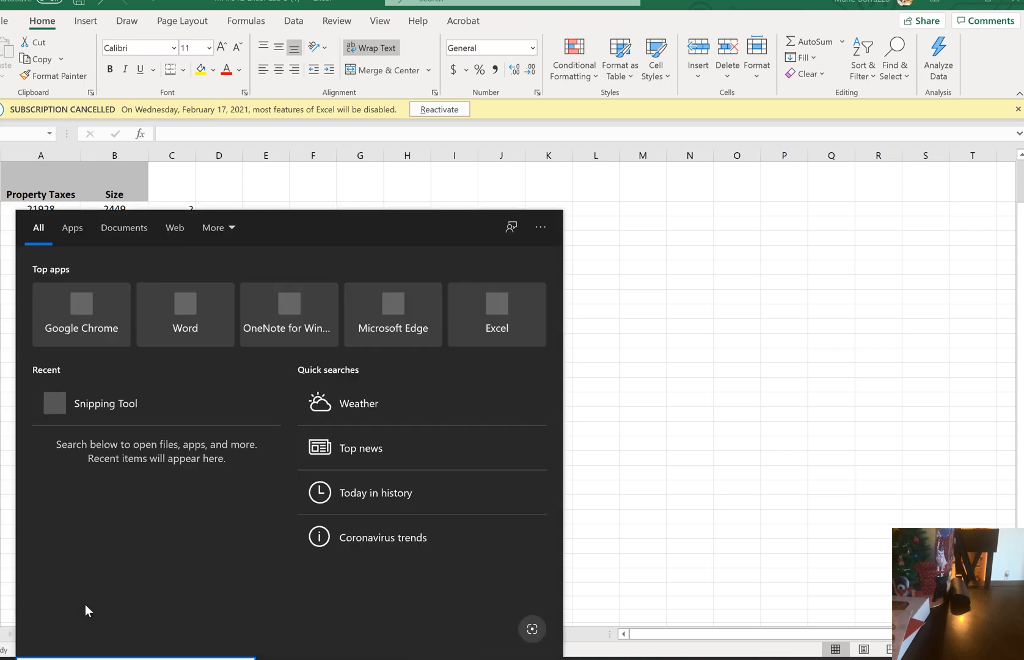
type("i")
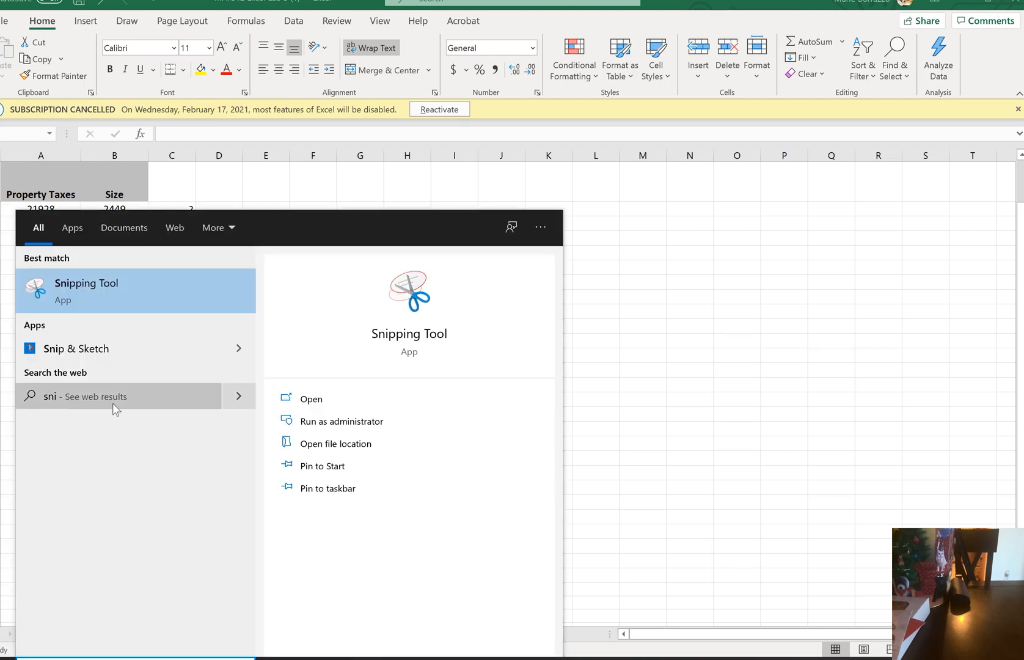
left_click(123, 288)
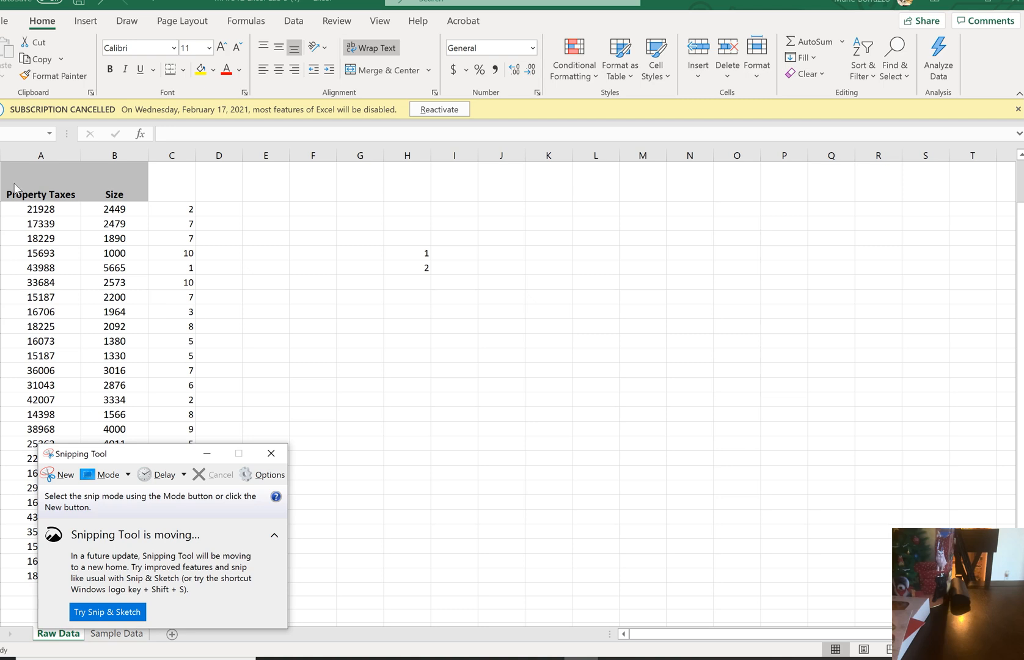
left_click(59, 475)
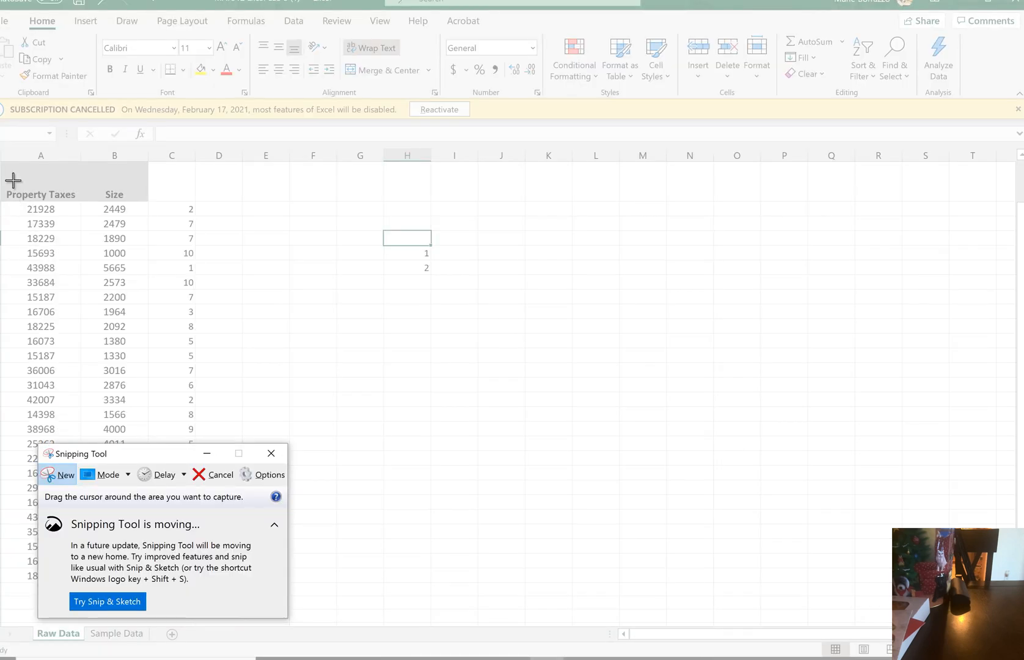
left_click_drag(1, 179, 224, 597)
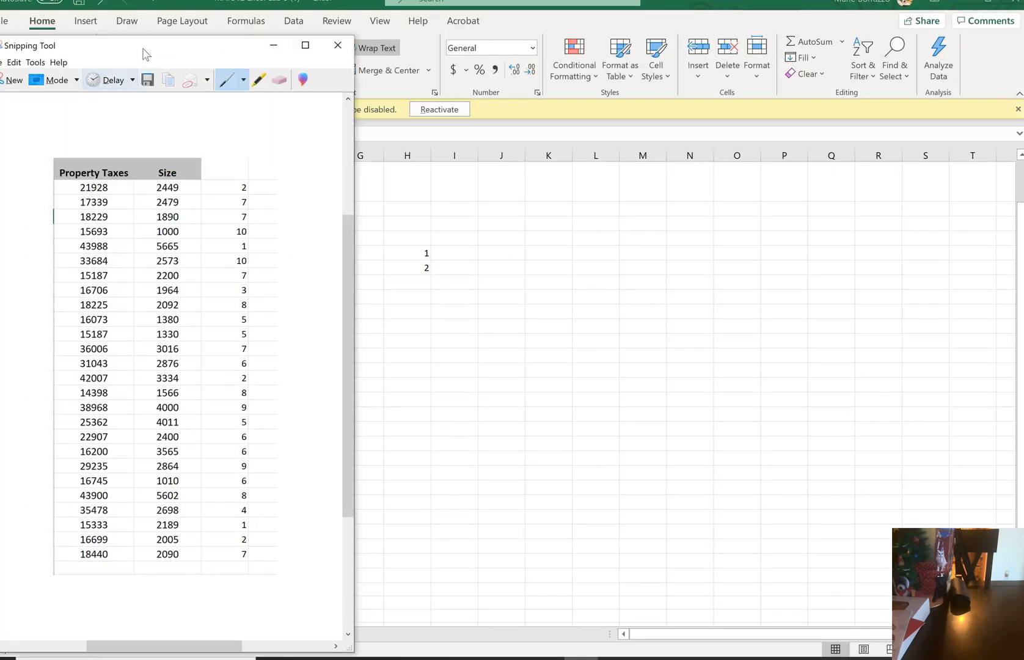
left_click_drag(150, 51, 632, 43)
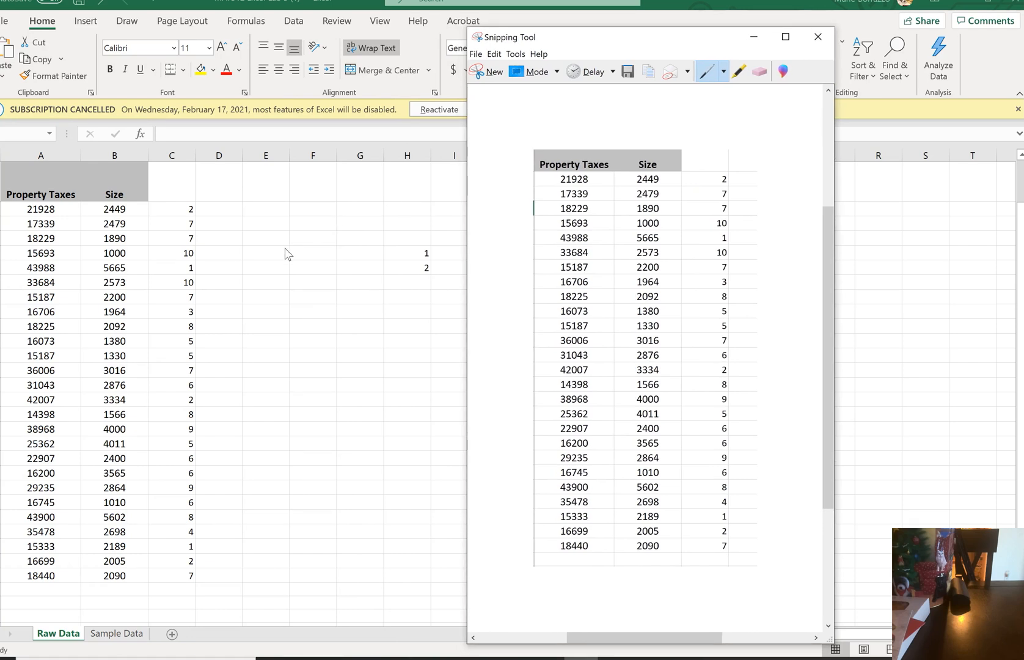
Open the Sample Data sheet and arrange Excel and the Snipping Tool capture side by side
left_click(112, 636)
left_click(112, 636)
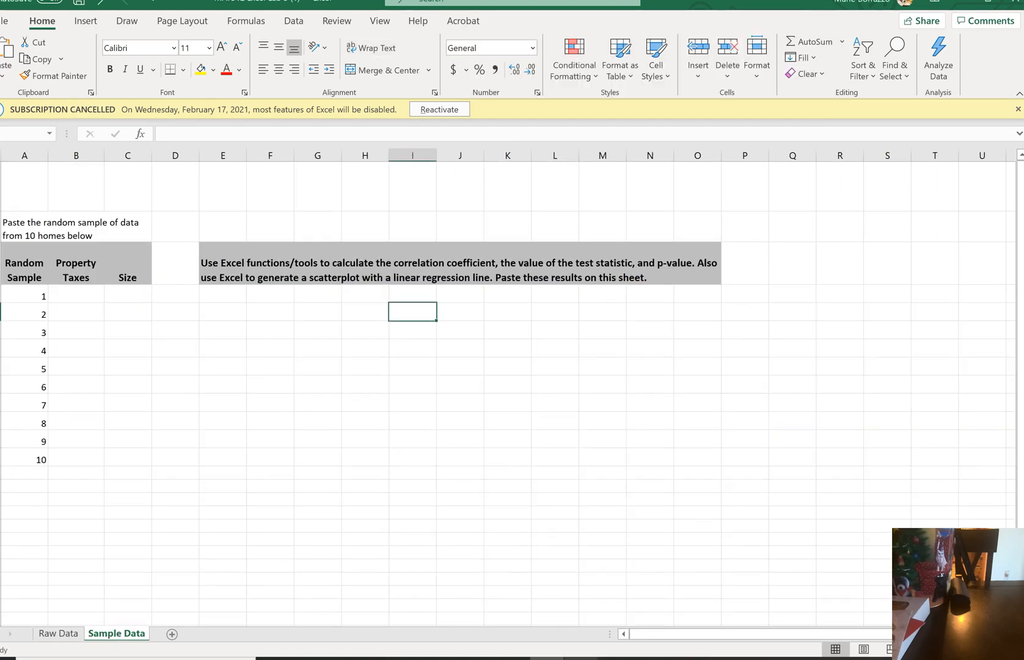
left_click(581, 655)
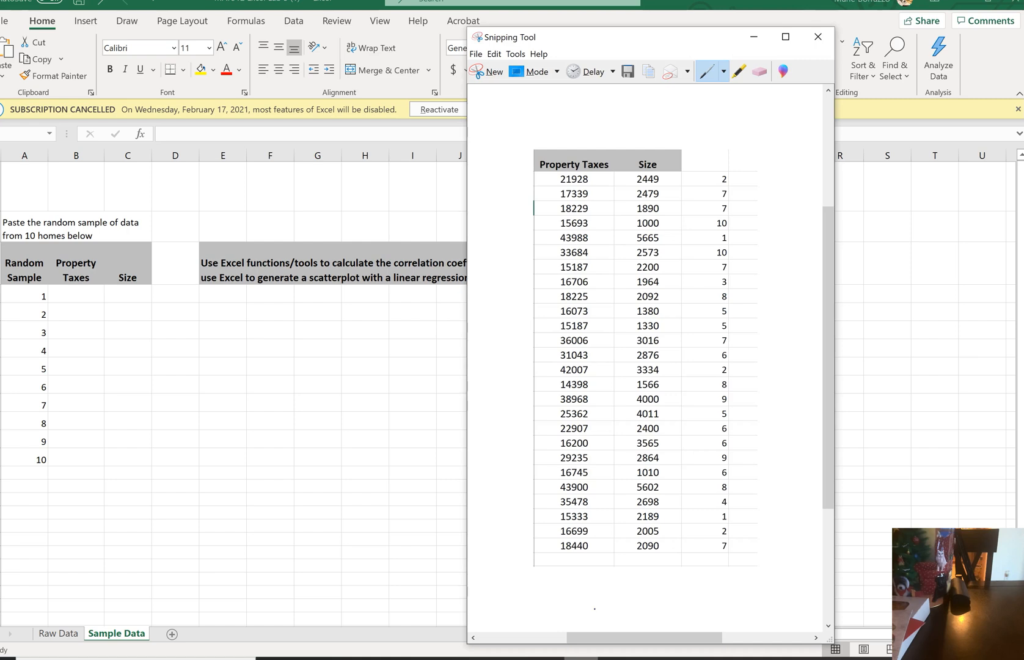
left_click(90, 300)
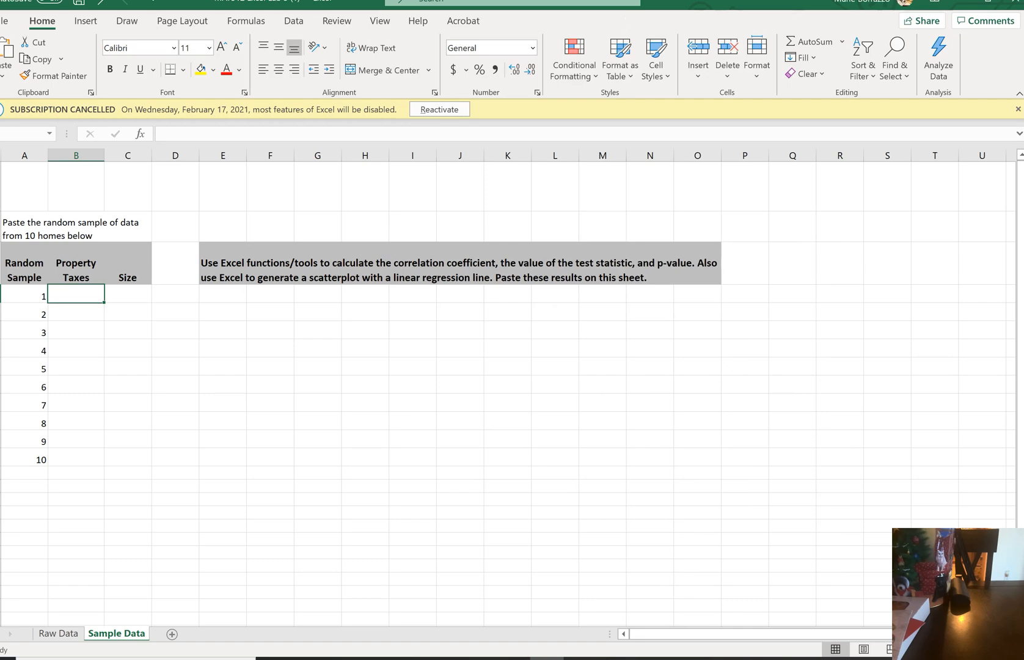
left_click_drag(746, 1, 1, 70)
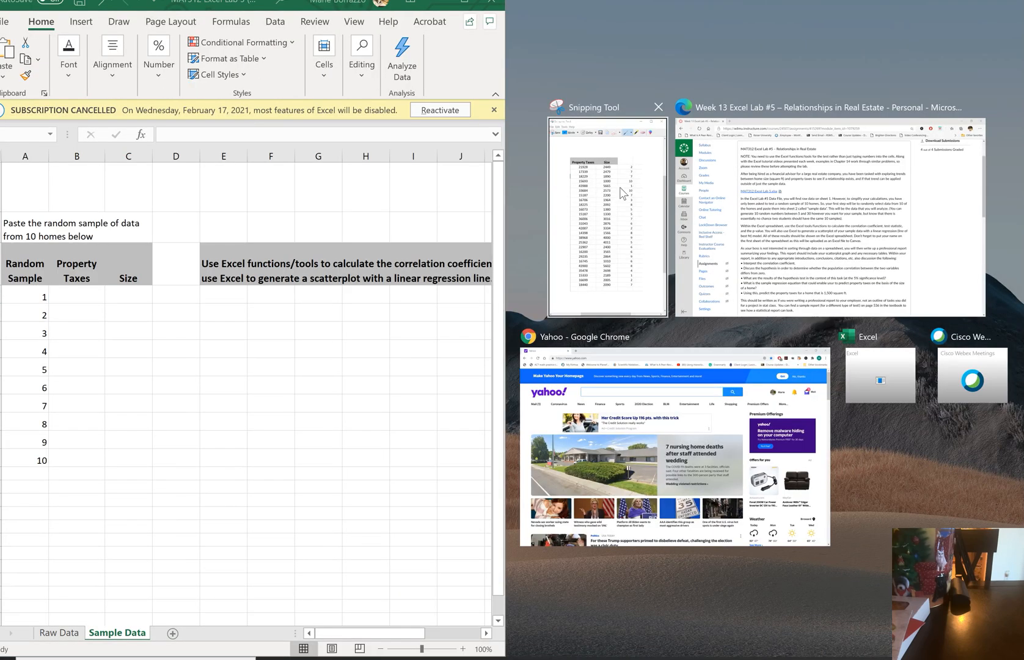
left_click(623, 190)
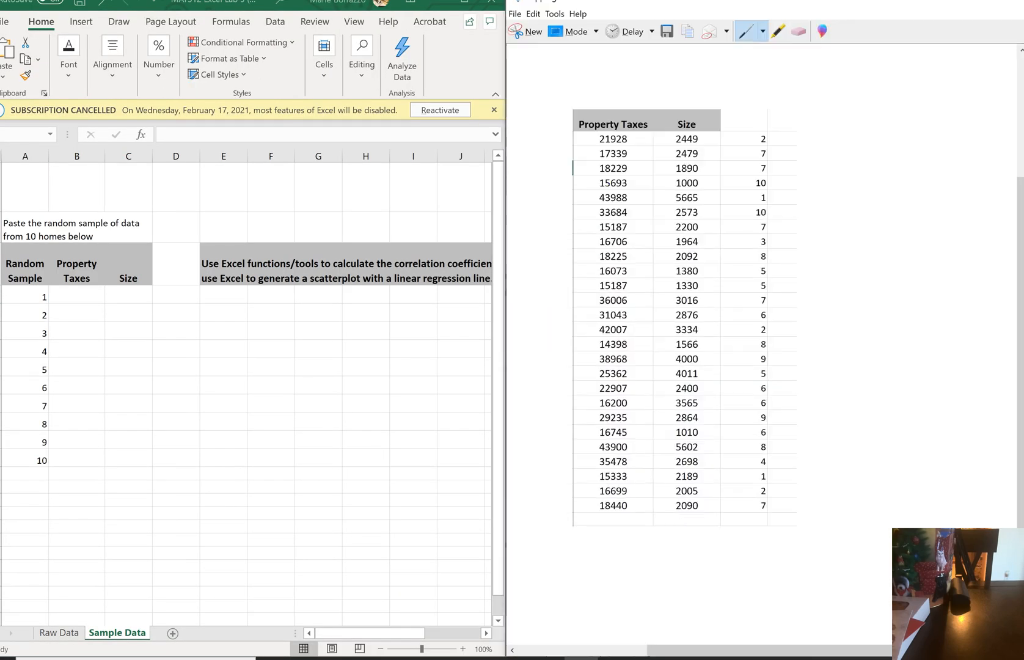
Enter the first home with random number 1 as sample 1, with property taxes 43988 and size 5665
left_click(79, 294)
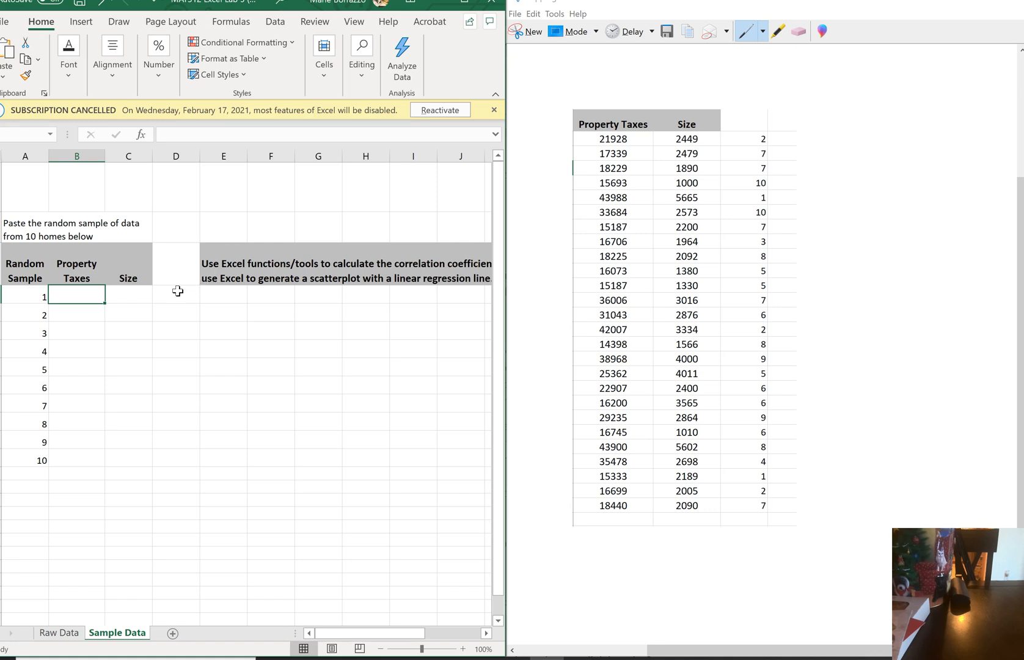
type("439")
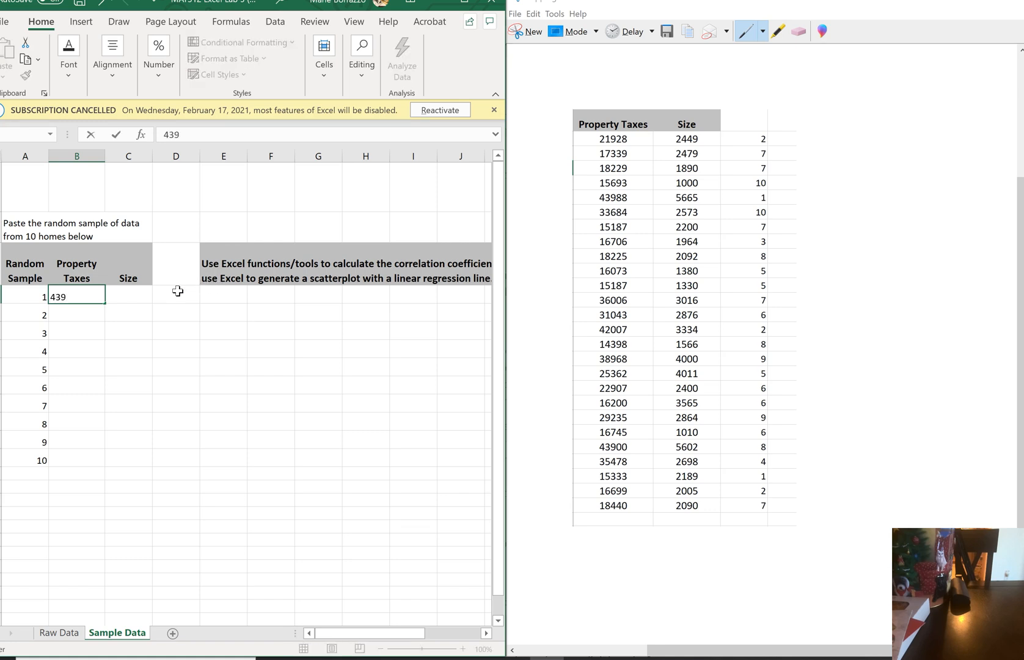
type("88")
key("Tab")
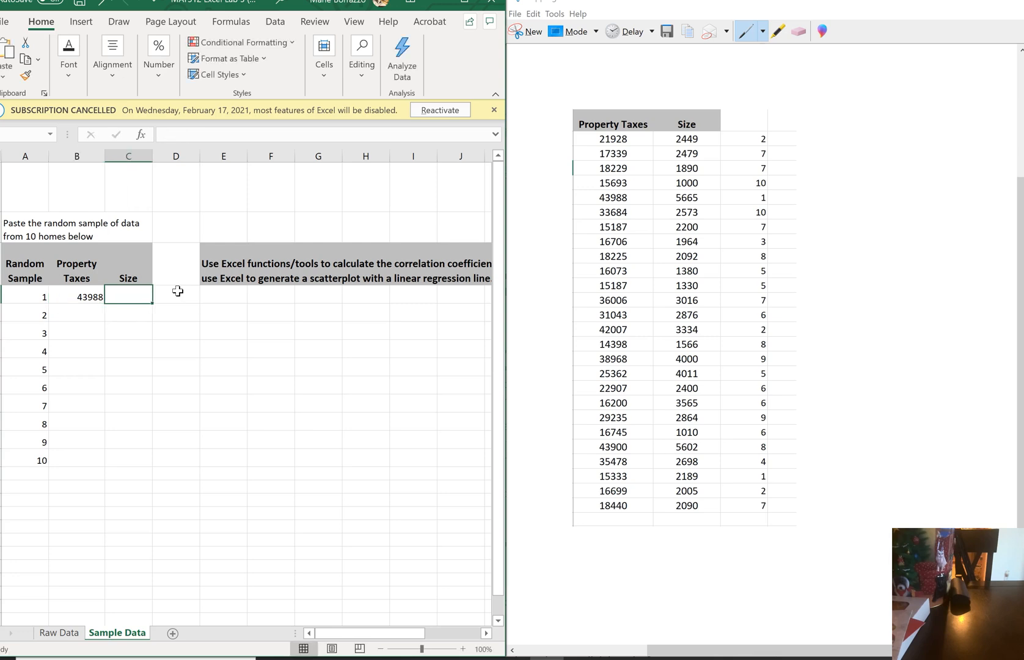
type("5665")
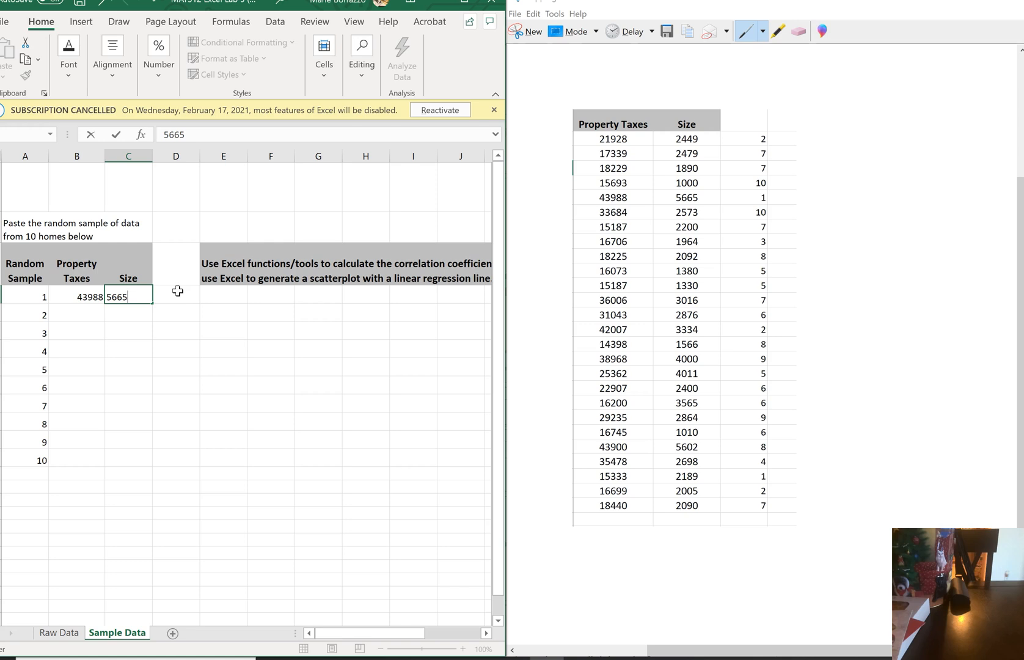
key("Return")
Enter the first home with random number 2 as sample 2, with property taxes 21928 and size 2449
key("Left")
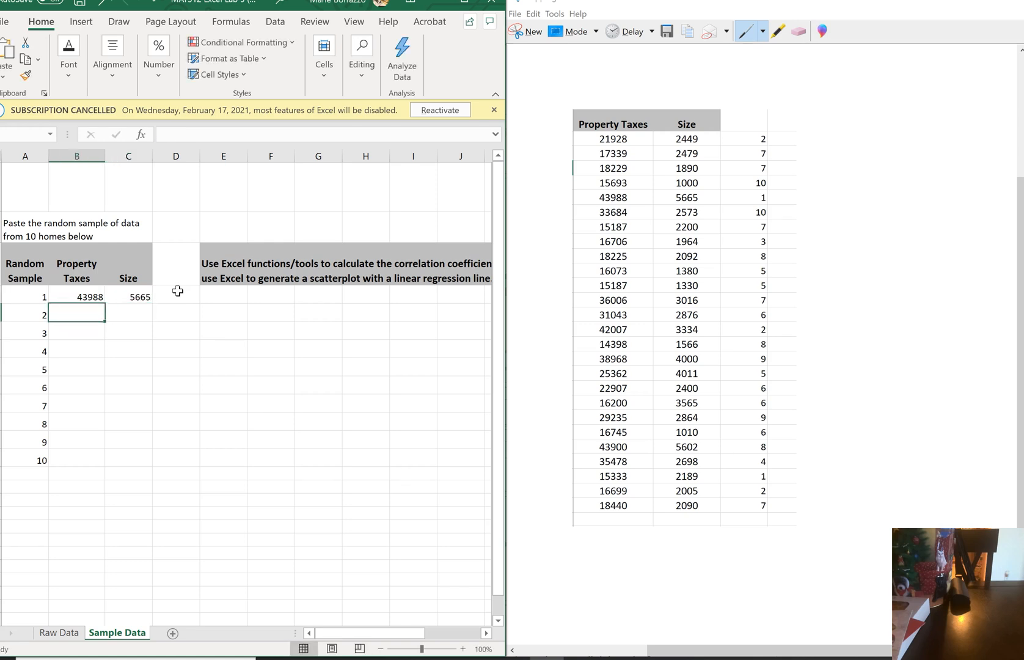
type("21")
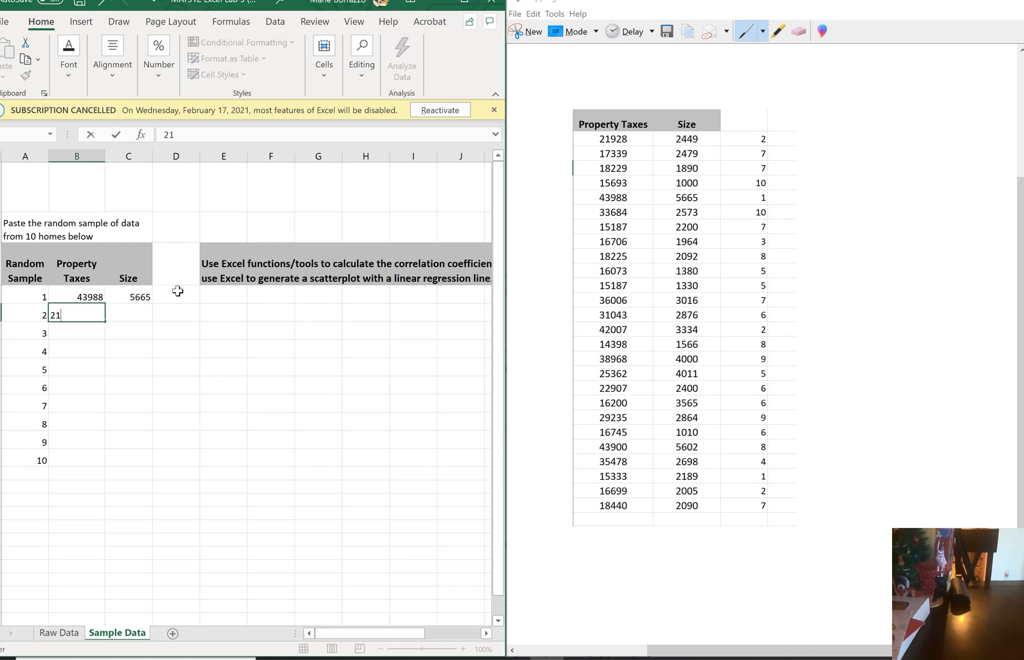
type("928")
key("Tab")
type("2449")
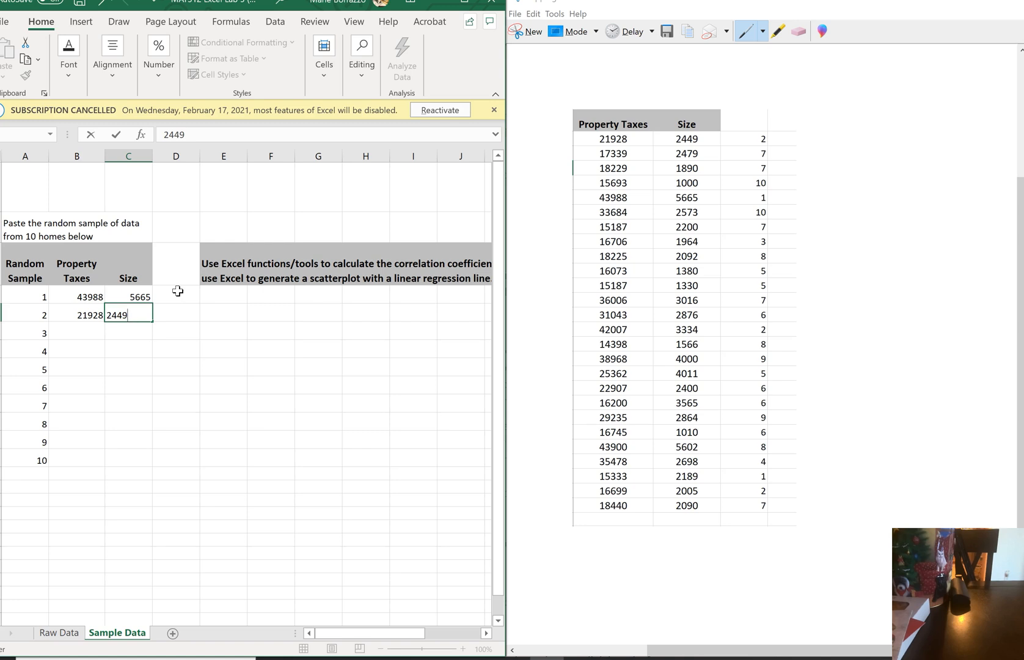
key("shift+Tab")
right_click(178, 294)
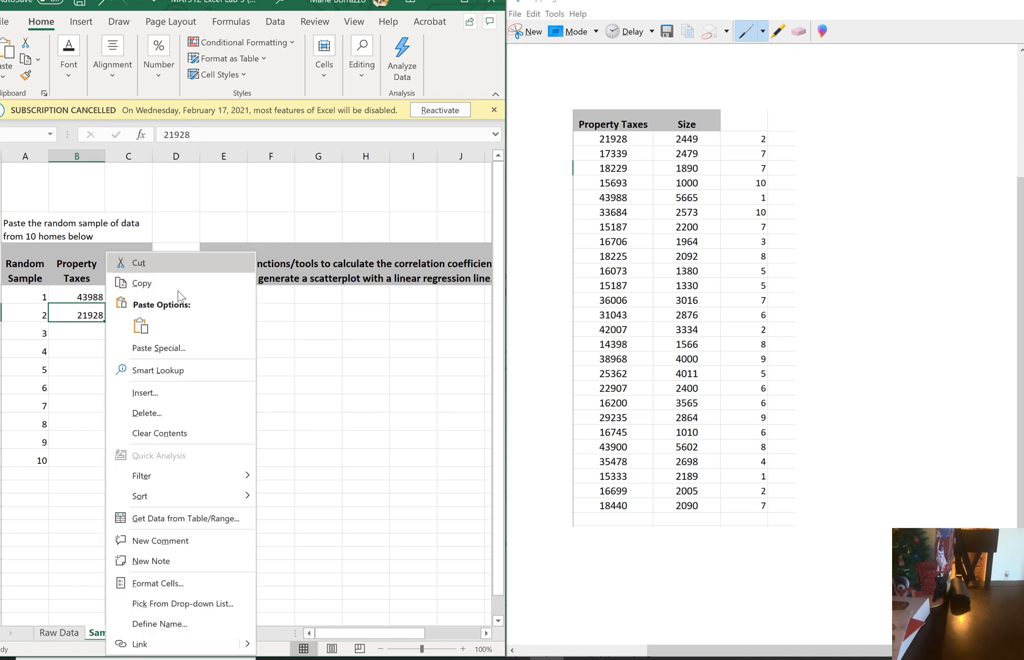
key("Escape")
Enter the home with random number 3 as sample 3, with property taxes 16706 and size 1964
key("Down")
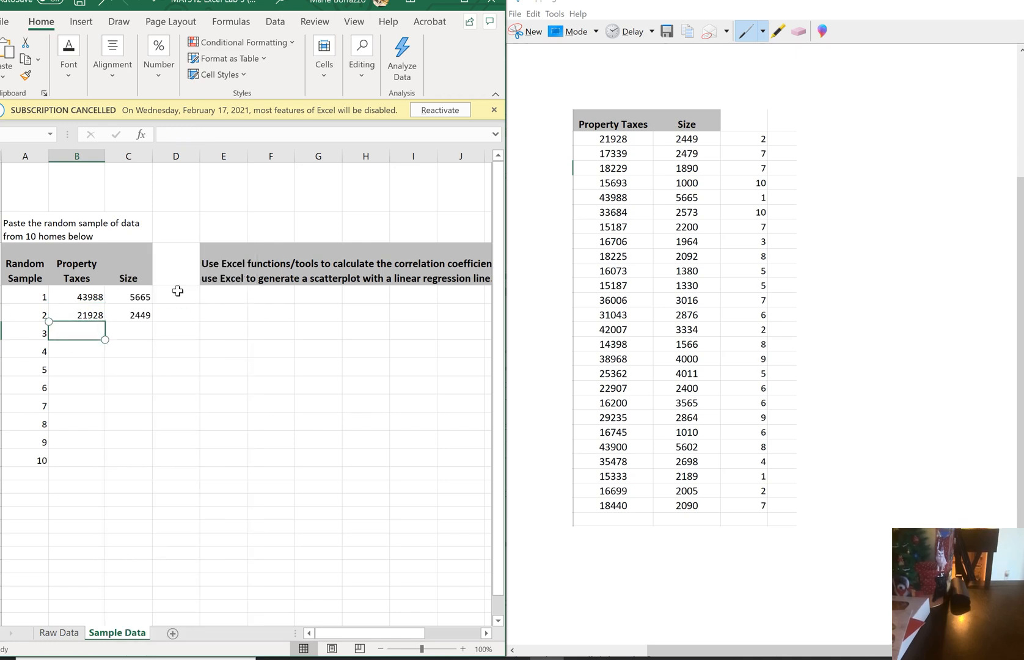
type("16706")
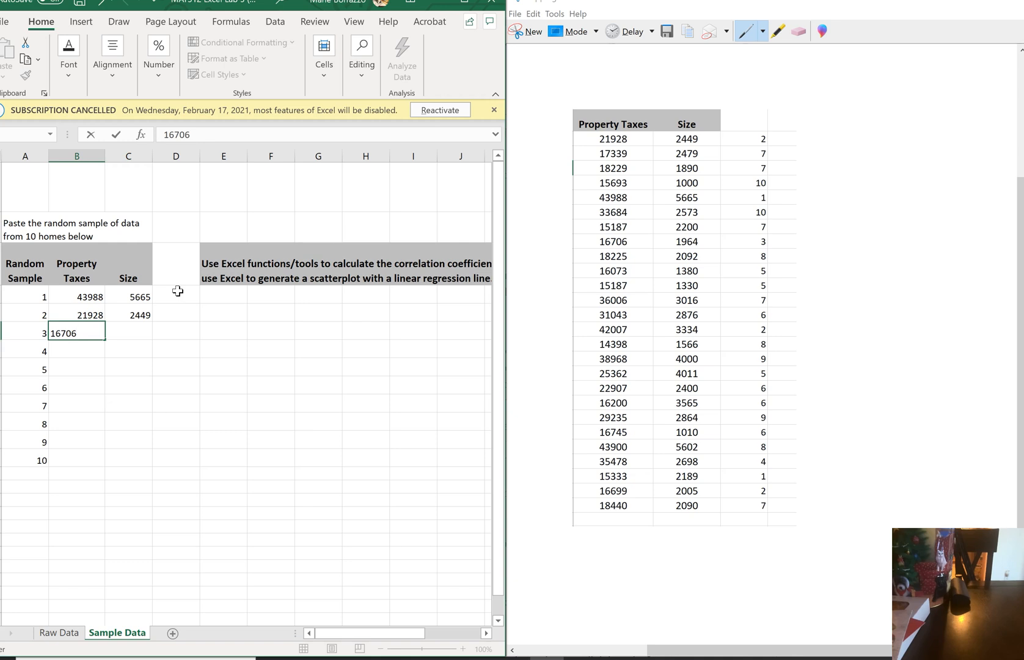
key("Tab")
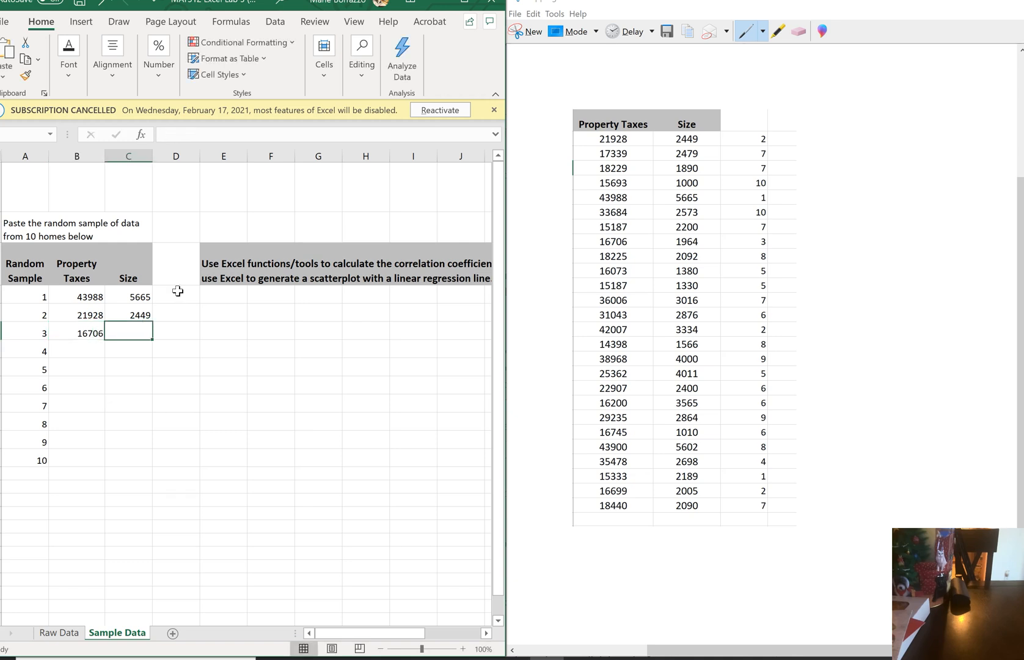
type("1964")
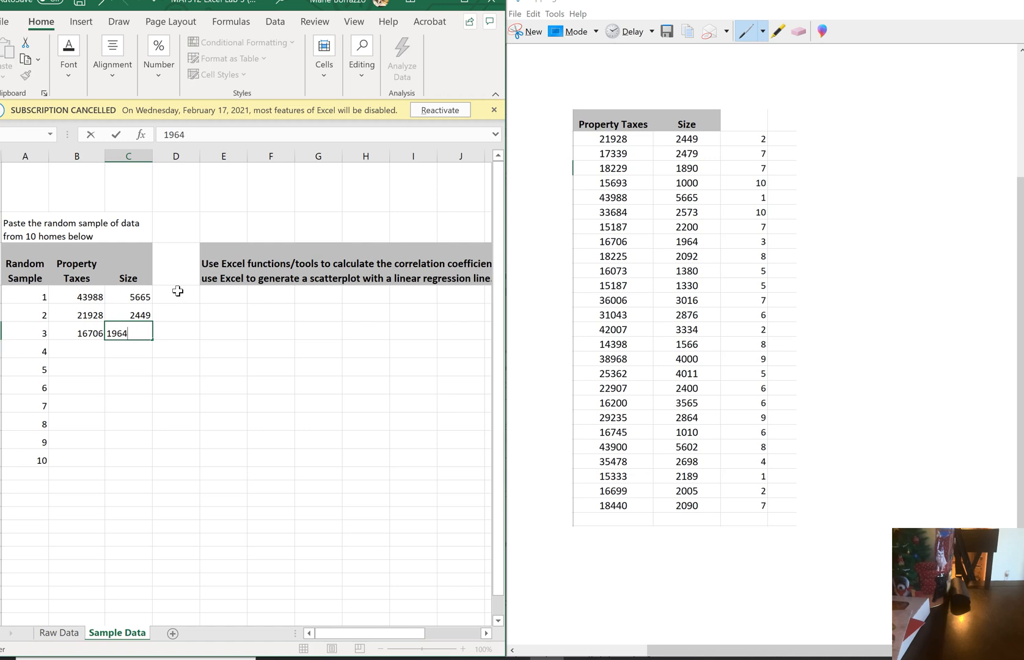
key("Down")
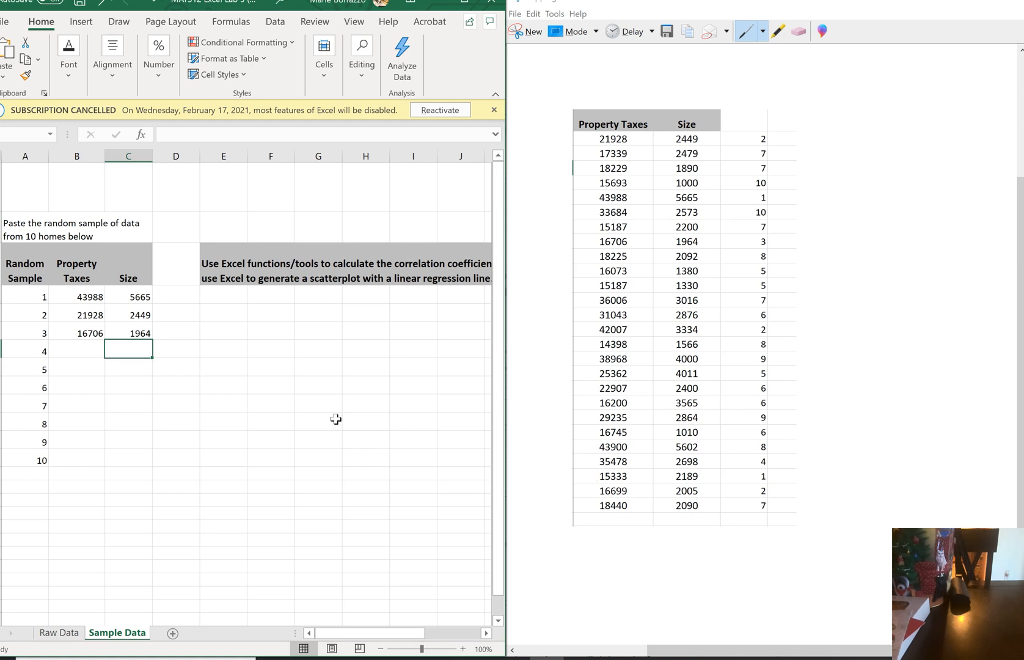
Enter the home with random number 4 as sample 4, with property taxes 35478 and size 2698
left_click(69, 346)
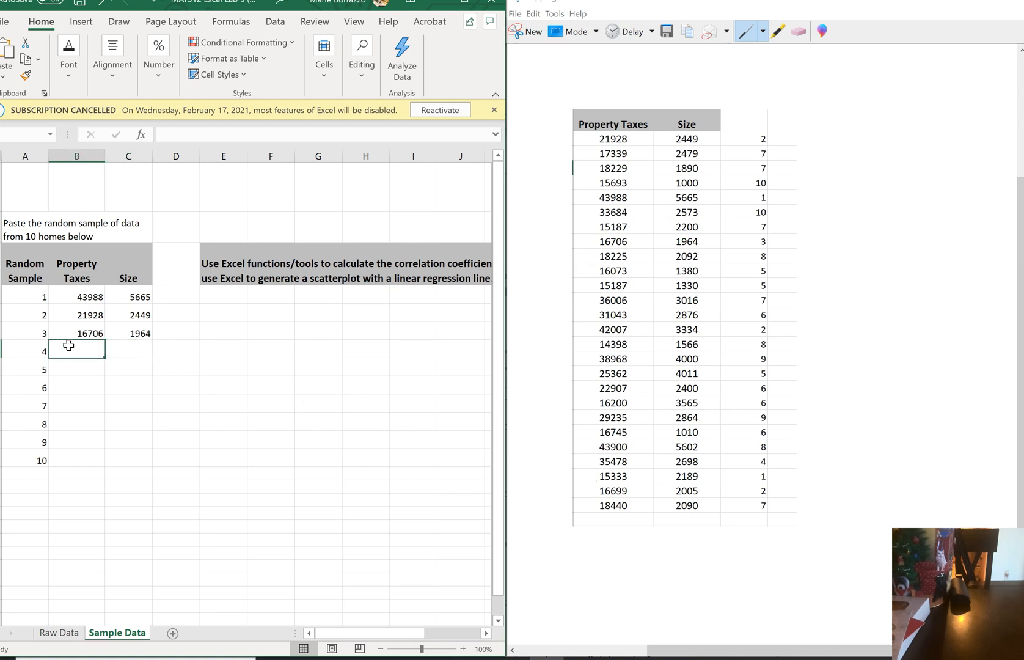
type("35478")
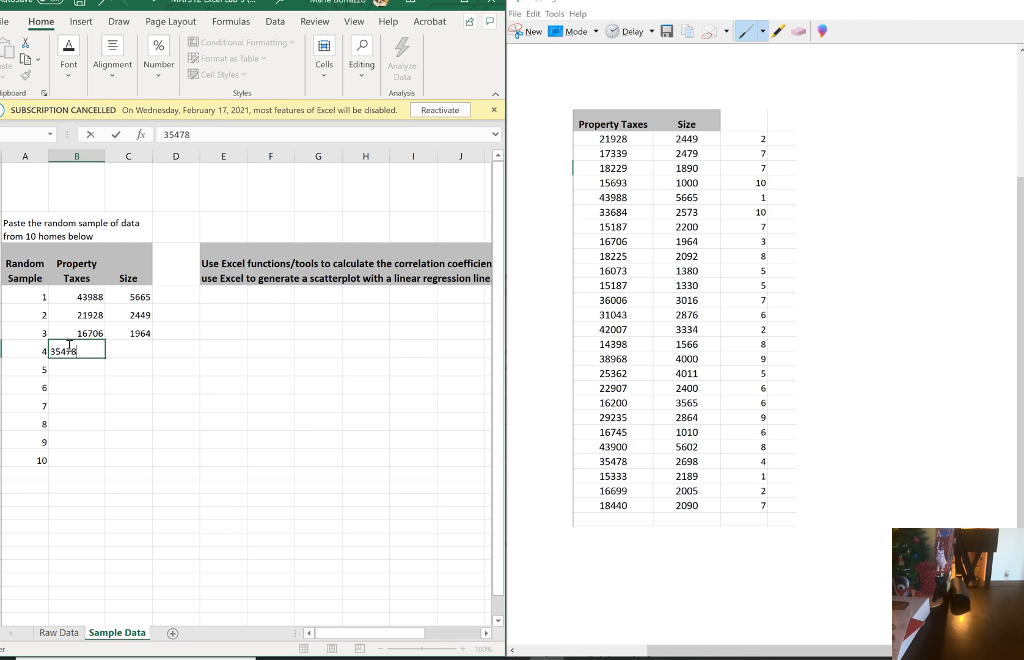
key("Tab")
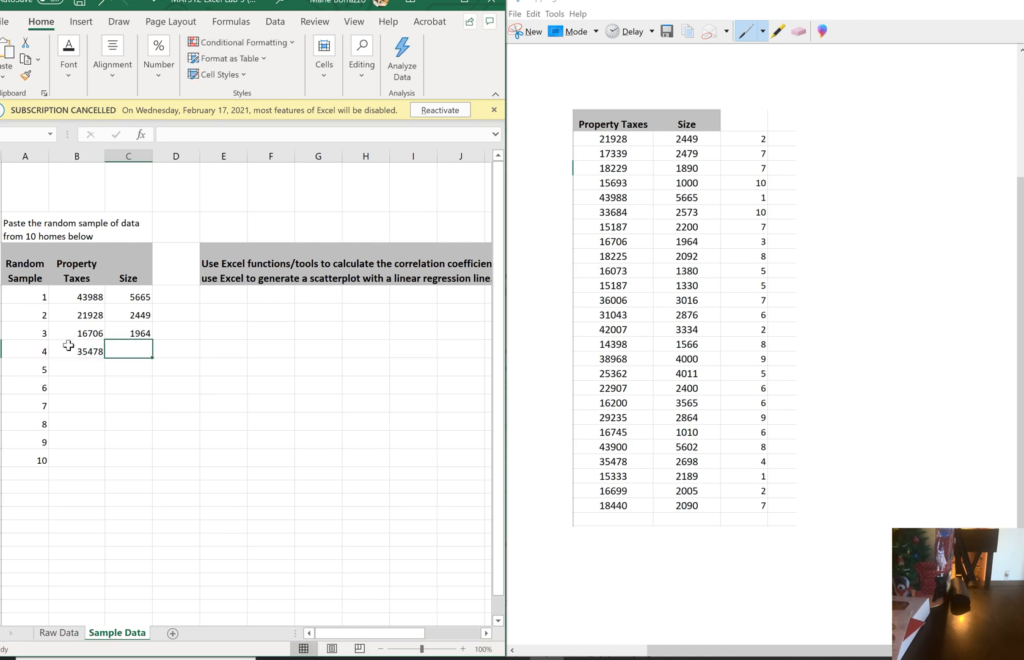
type("2698")
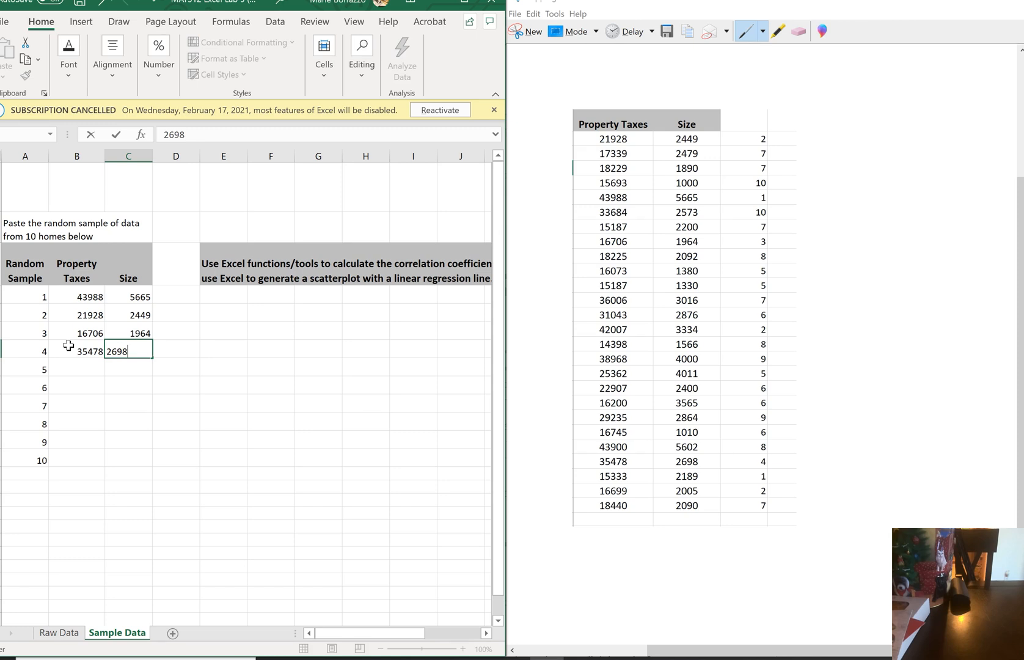
key("Return")
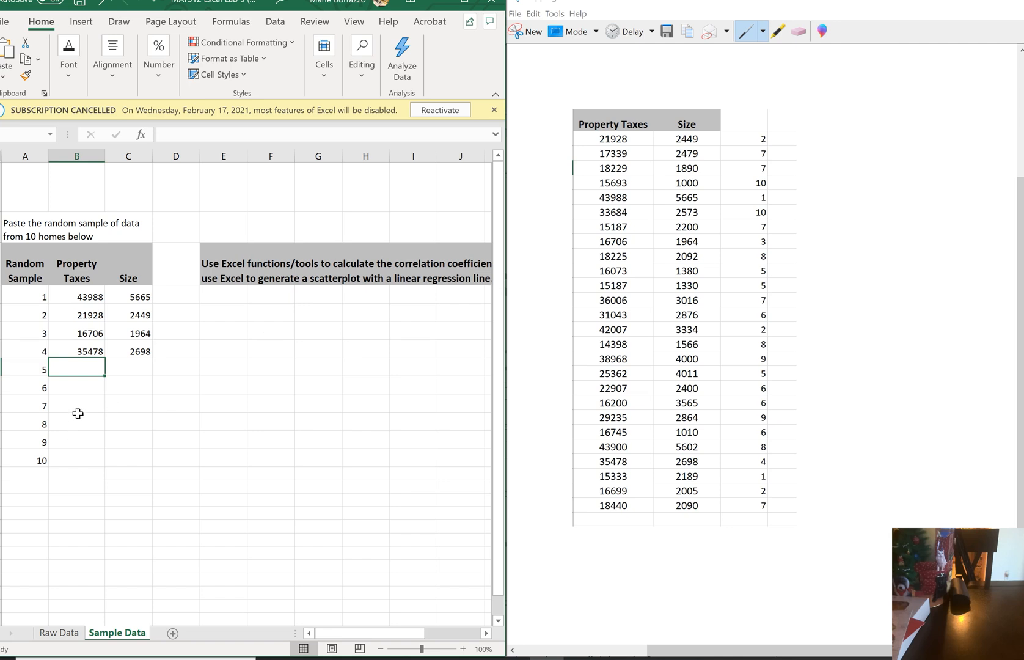
Enter the first home with random number 5 as sample 5, with property taxes 16073 and size 1380
left_click(72, 388)
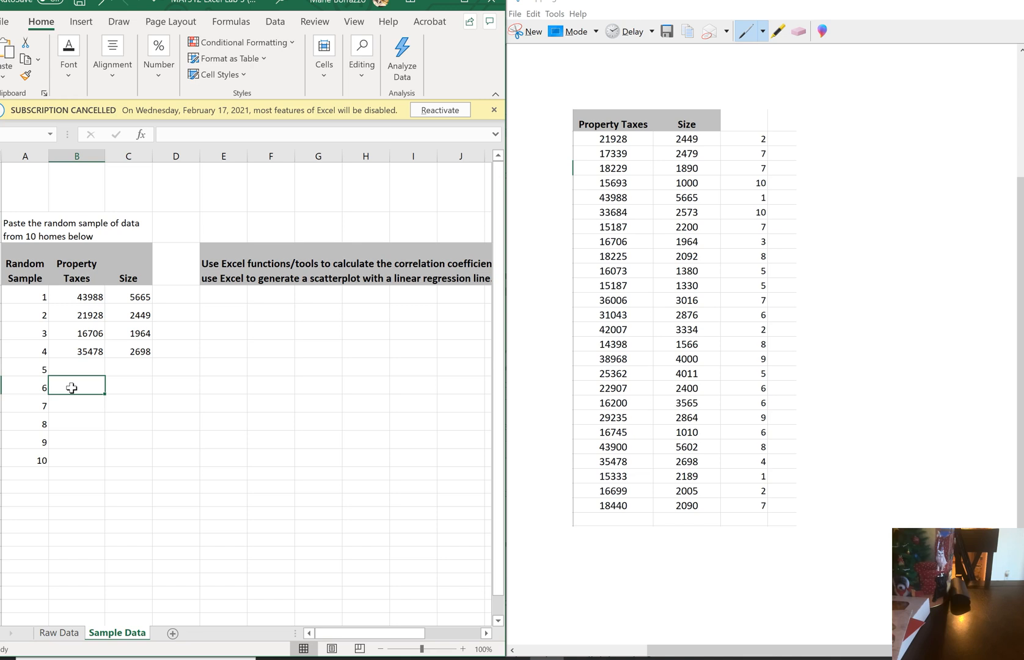
key("Up")
type("1")
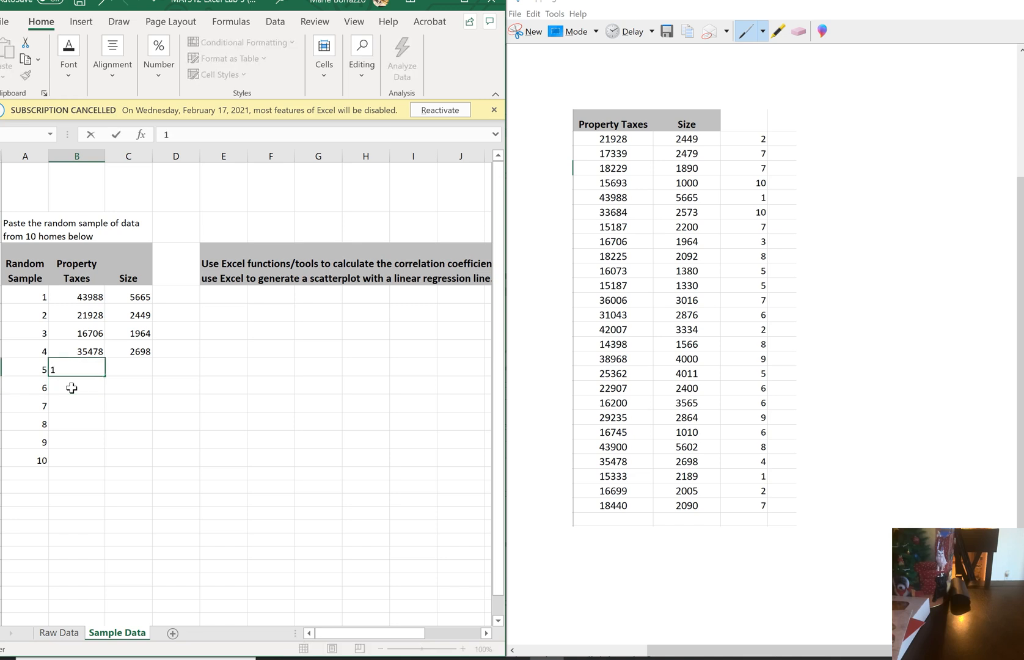
type("6073")
key("Tab")
type("1380")
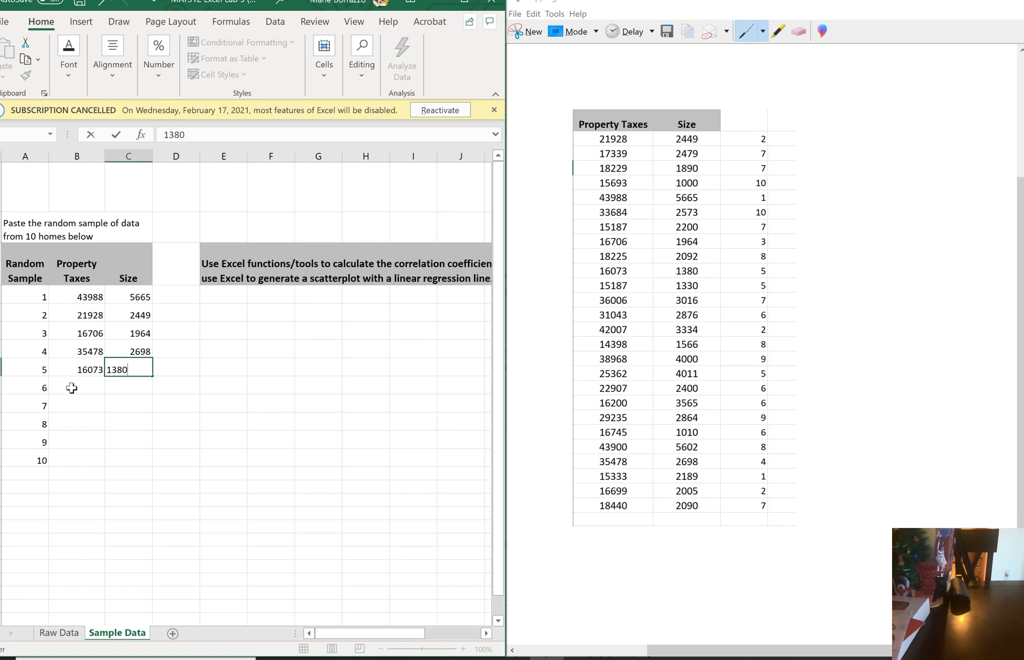
key("Down")
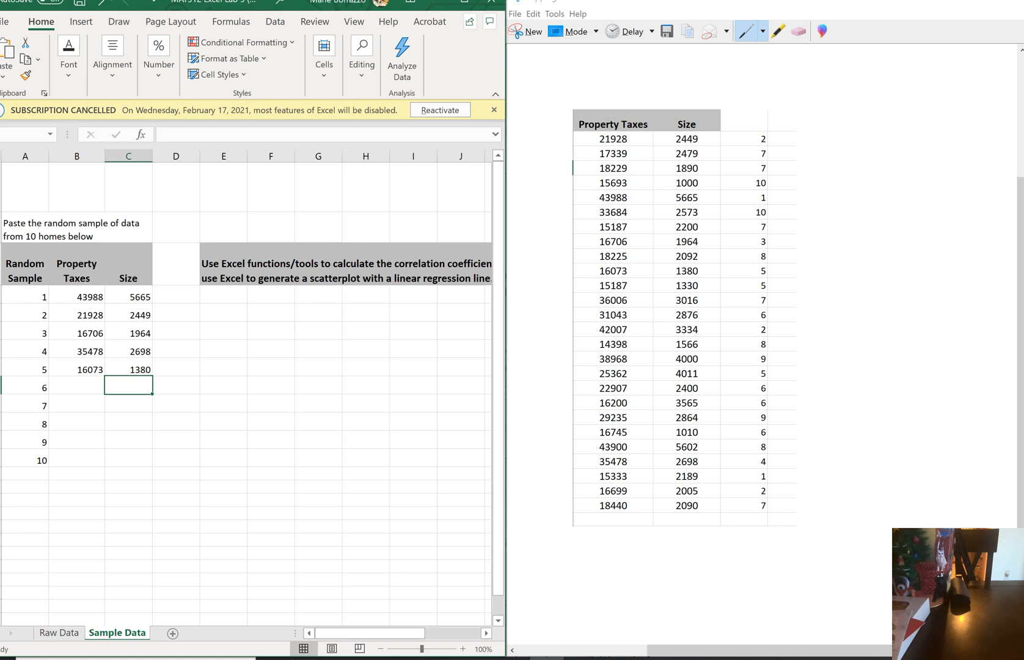
Enter the first home with random number 6 as sample 6, with property taxes 31043 and size 2876
left_click(85, 385)
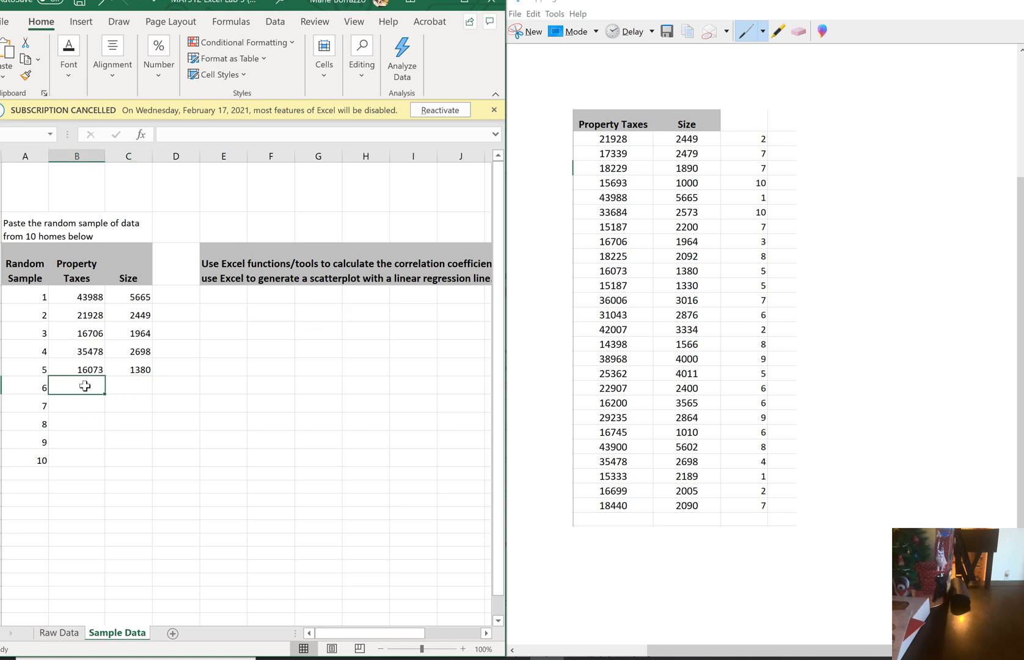
type("31043")
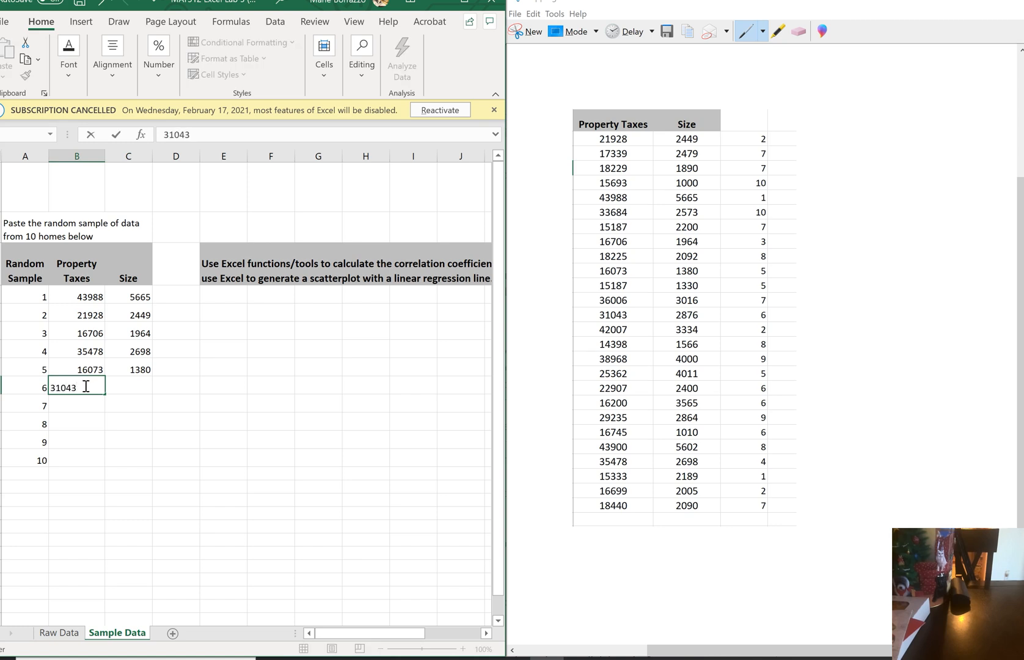
left_click(127, 384)
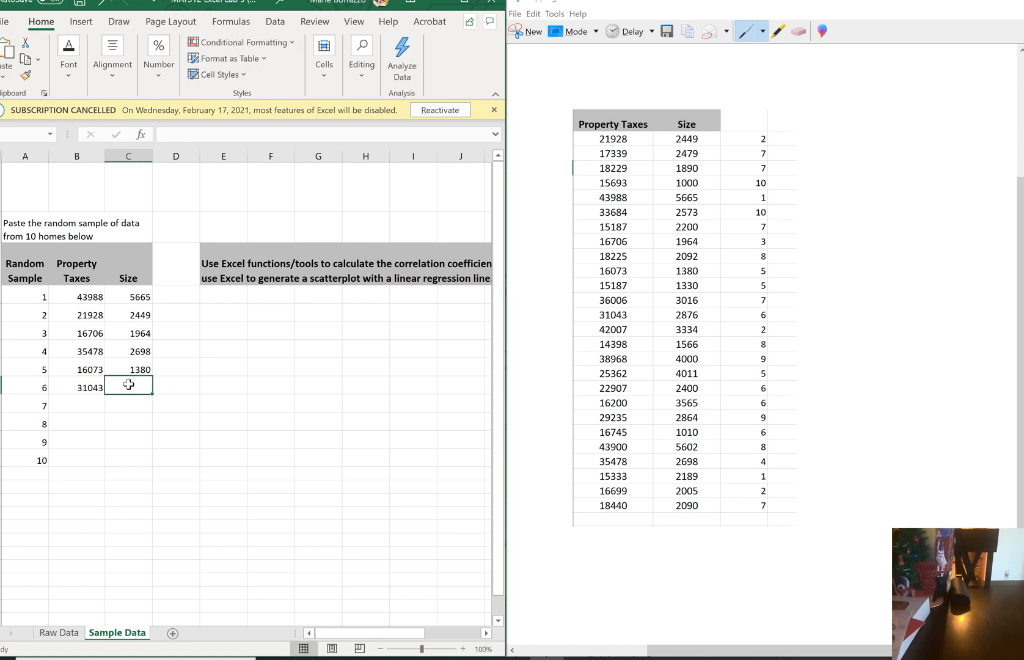
type("287")
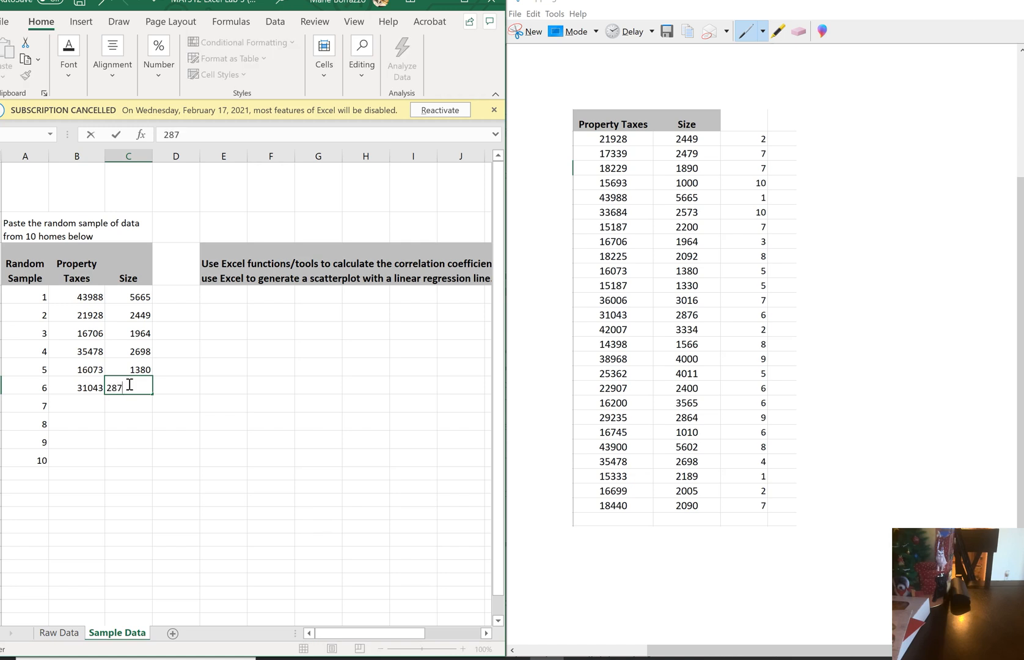
type("6")
key("Return")
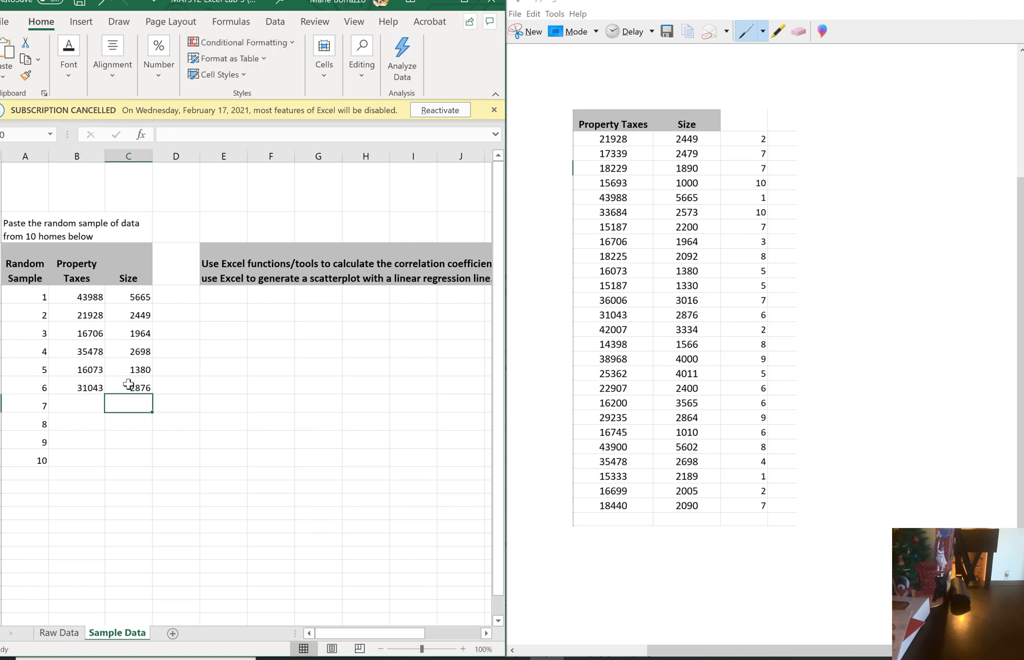
Enter the first home with random number 7 as sample 7, with property taxes 17339 and size 2479
key("Left")
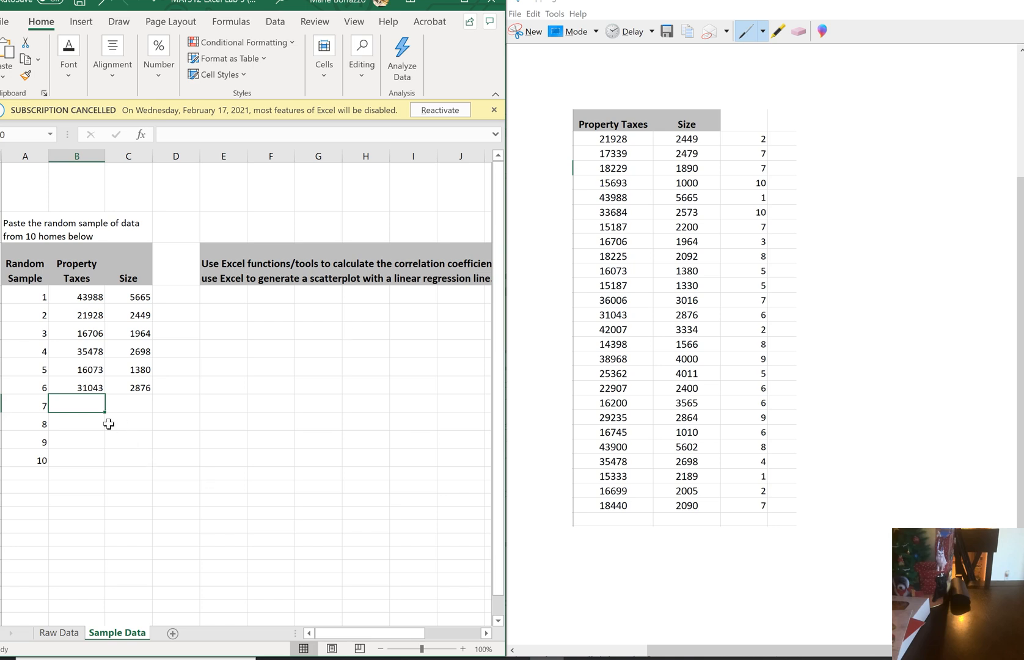
type("17339")
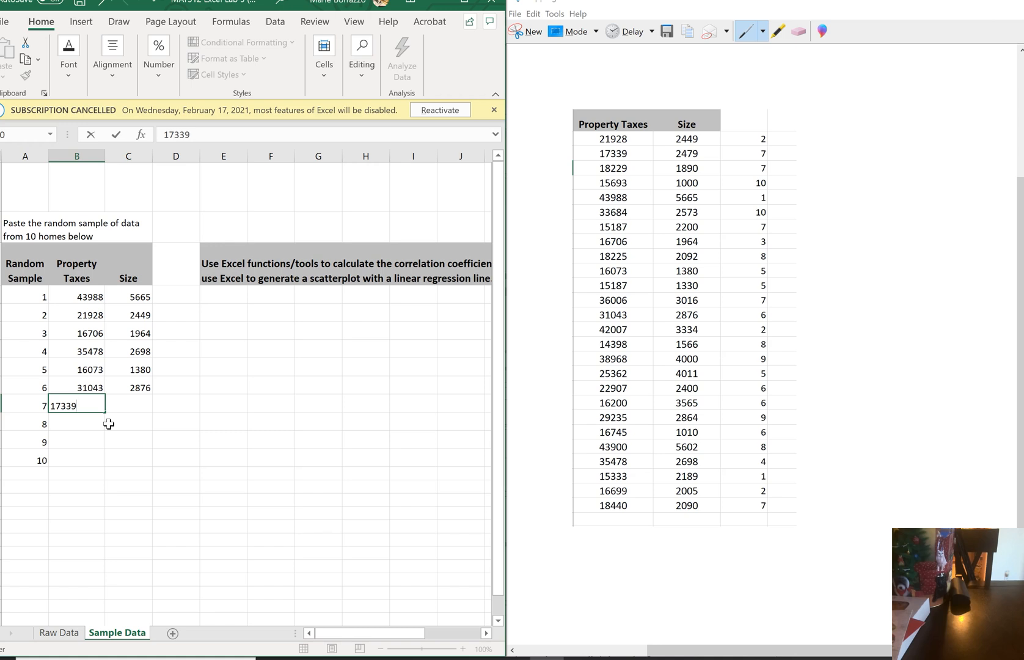
key("Tab")
type("2")
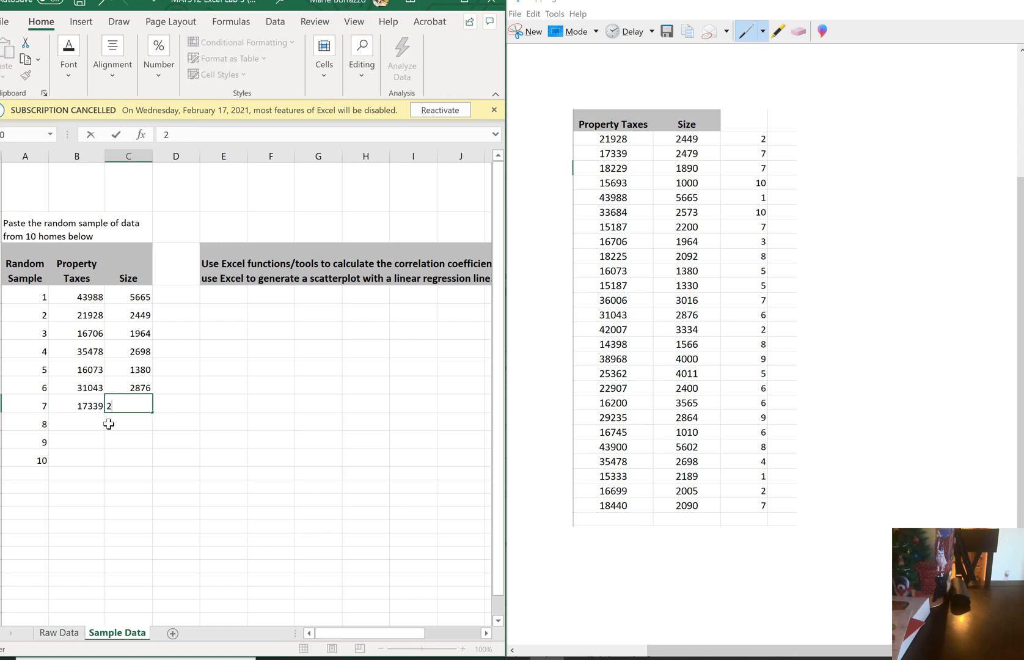
type("479")
key("Down")
Enter the first home with random number 8 as sample 8, with property taxes 18225 and size 2092
key("Left")
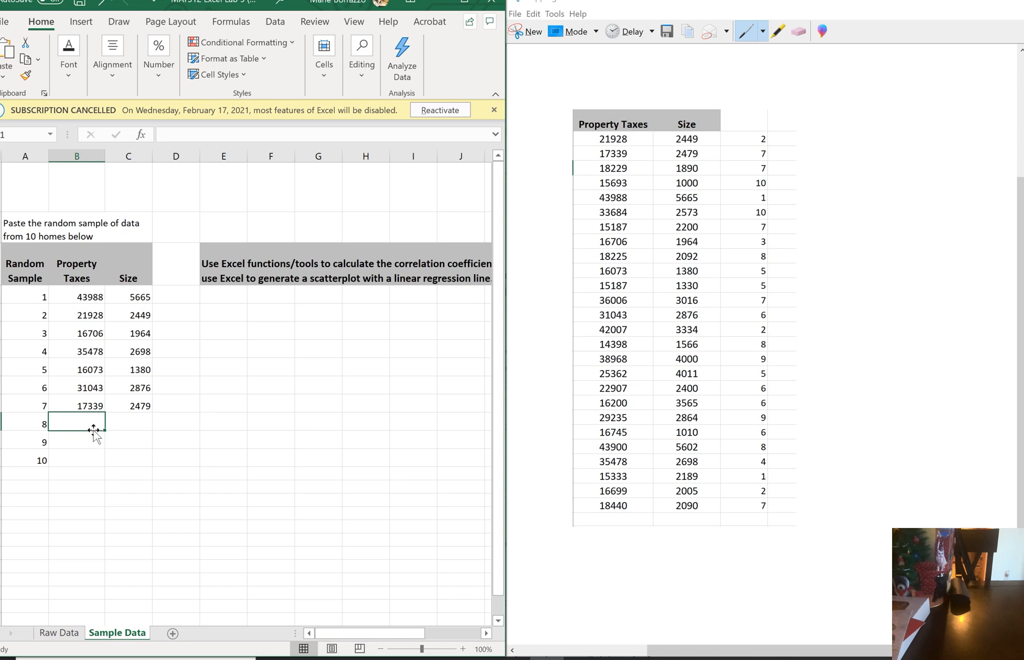
type("18225")
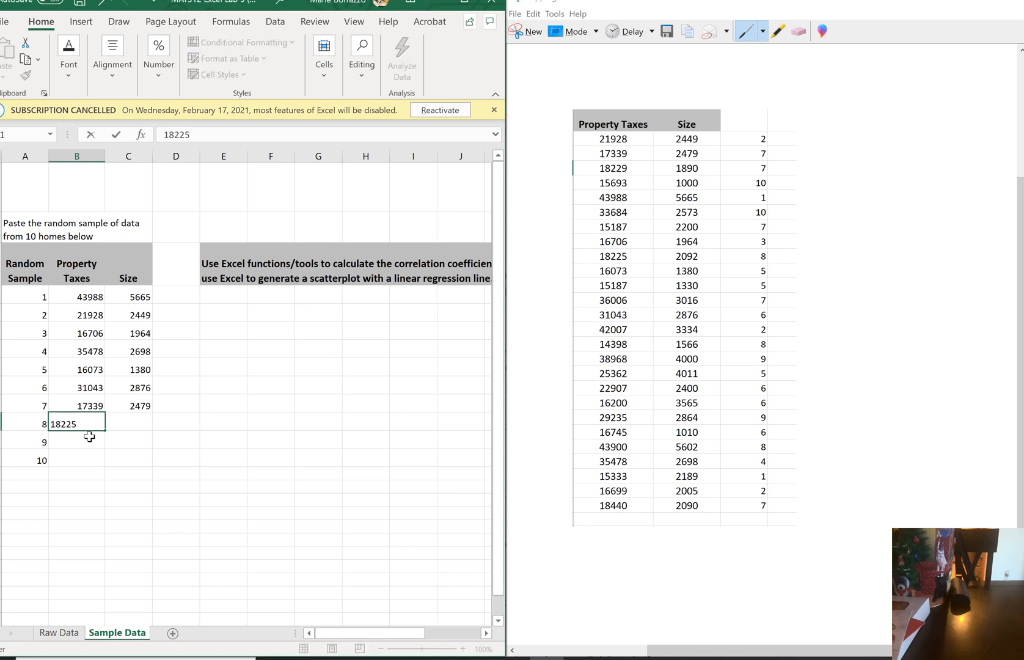
key("Tab")
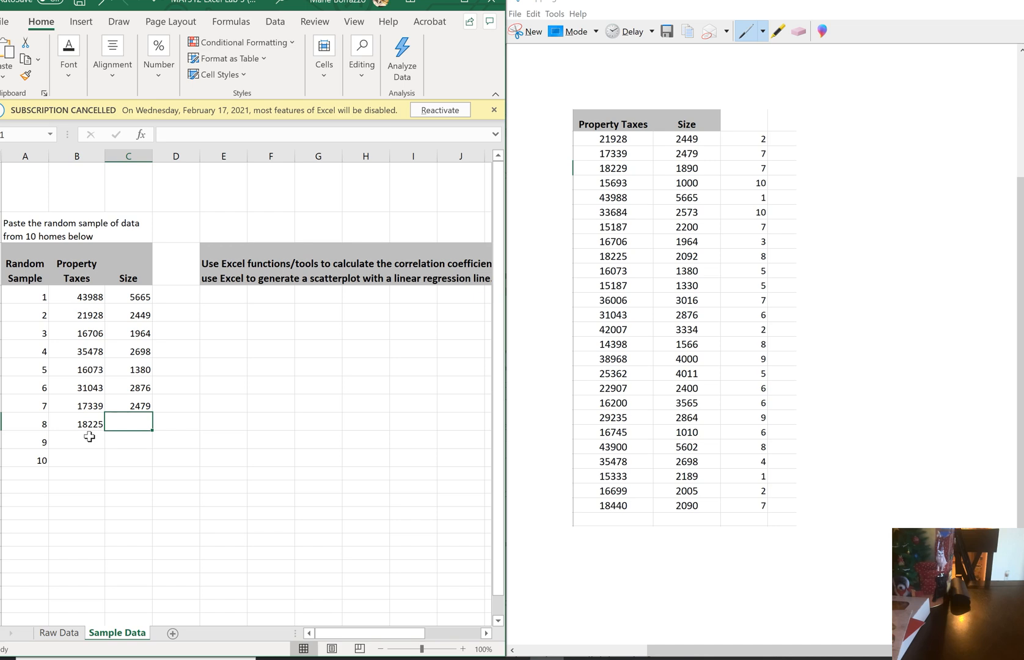
type("2092")
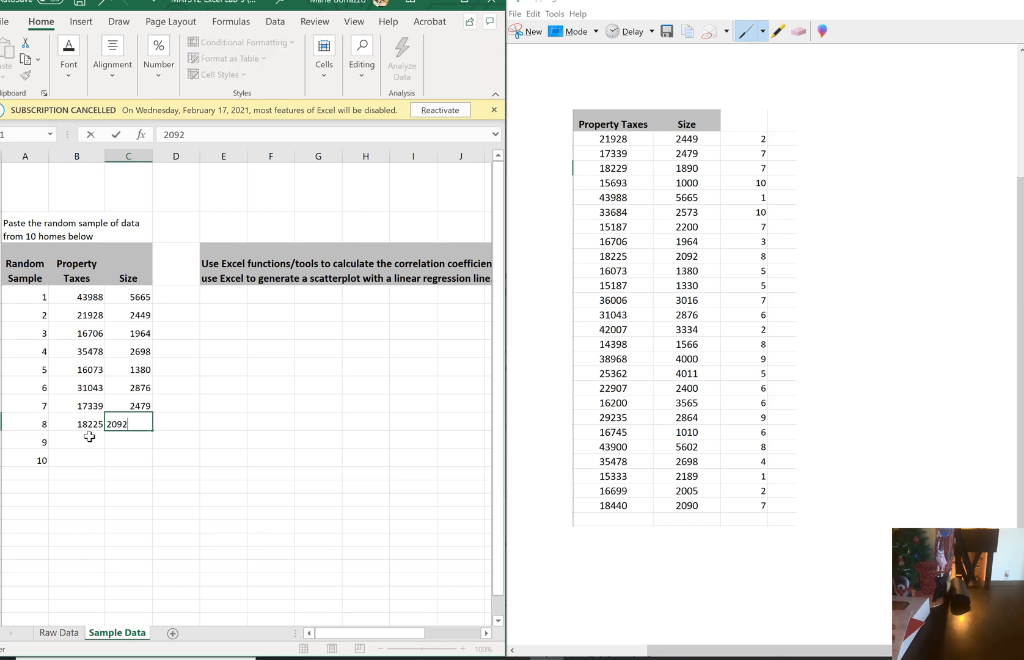
key("Down")
Enter the first home with random number 9 as sample 9, with property taxes 38968 and size 4000
left_click(89, 436)
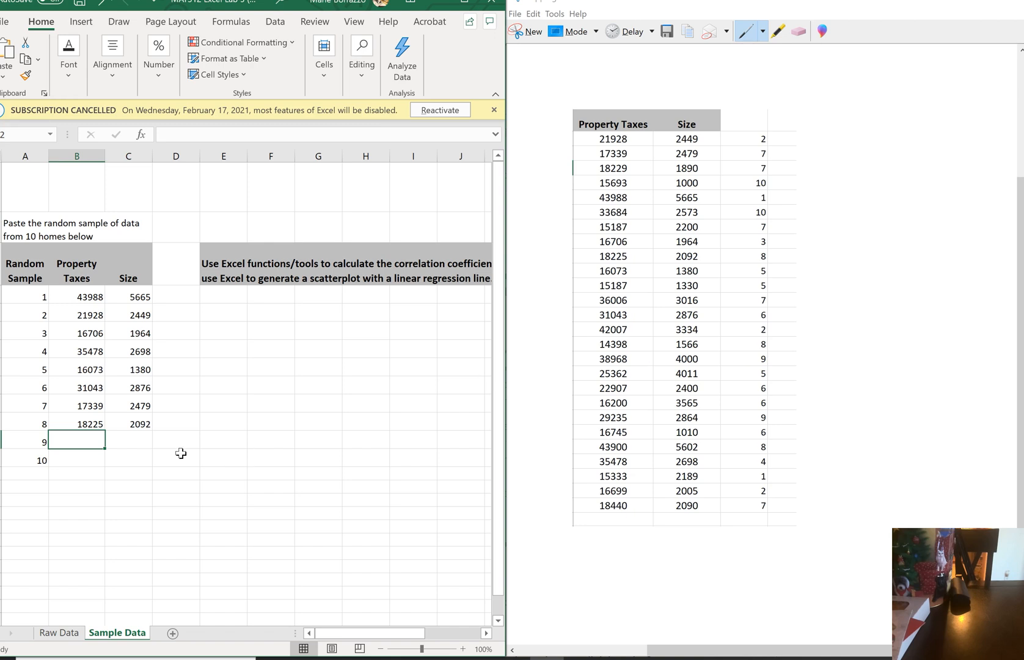
type("389")
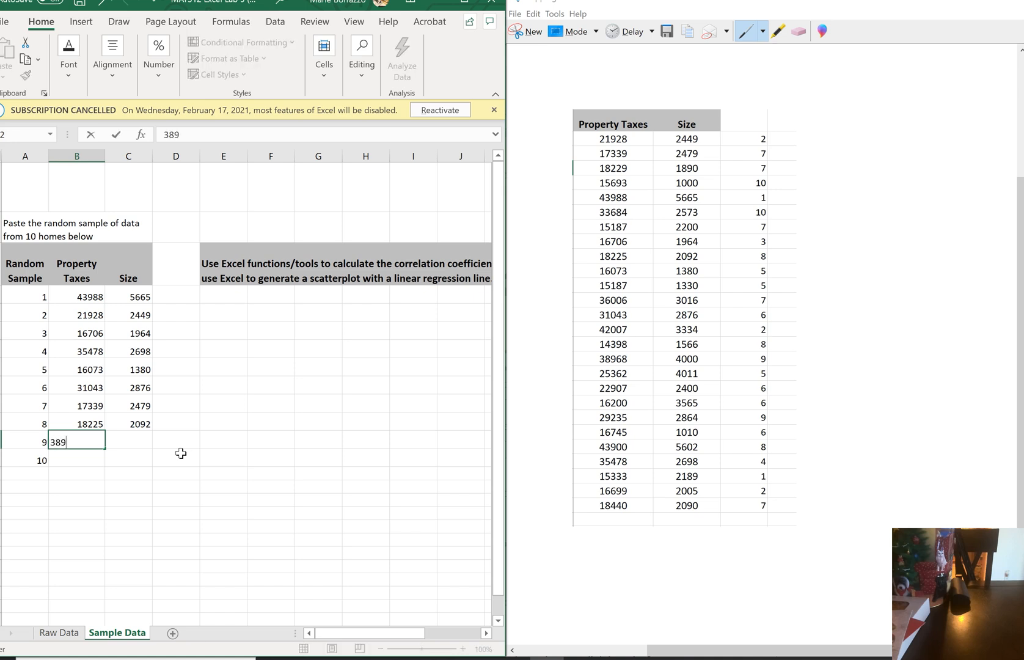
type("68")
key("Tab")
type("4000")
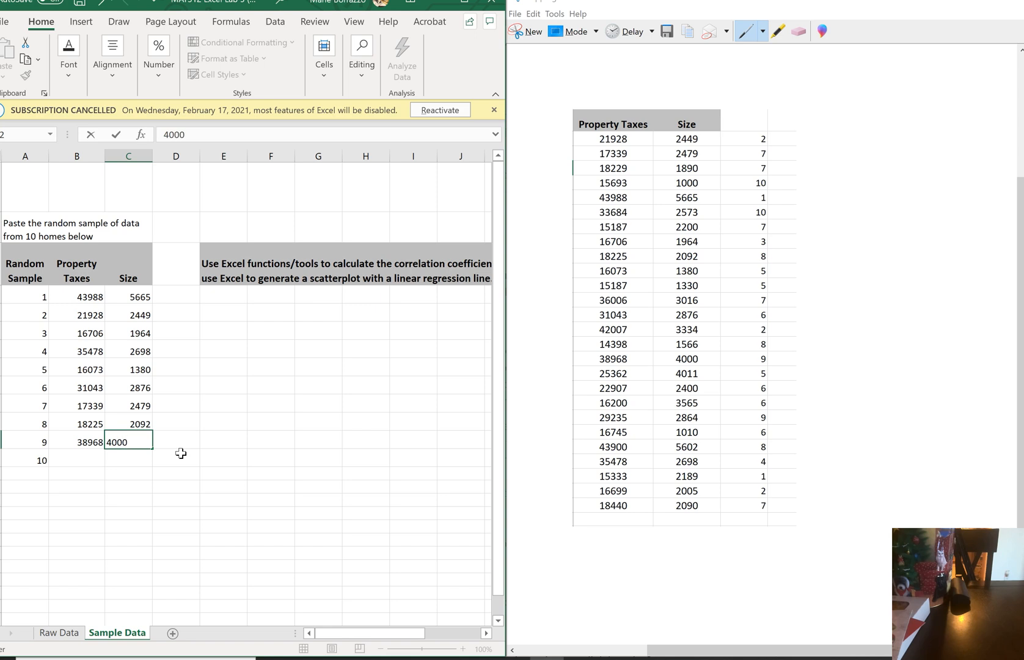
key("Return")
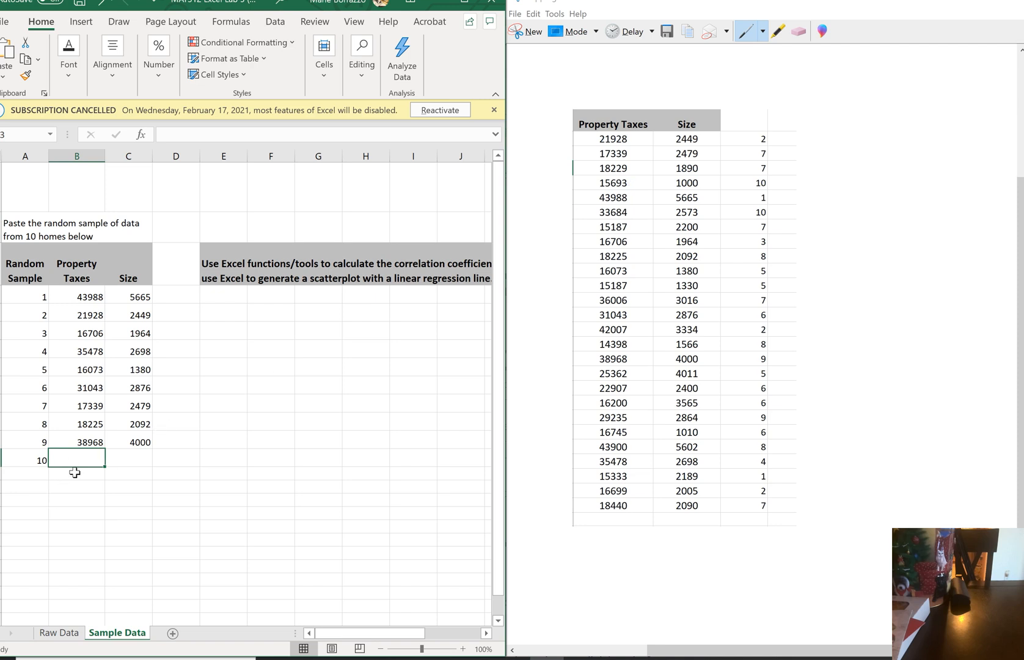
Enter the first home with random number 10 as sample 10, with property taxes 15693 and size 1000, and maximize the workbook window
type("156")
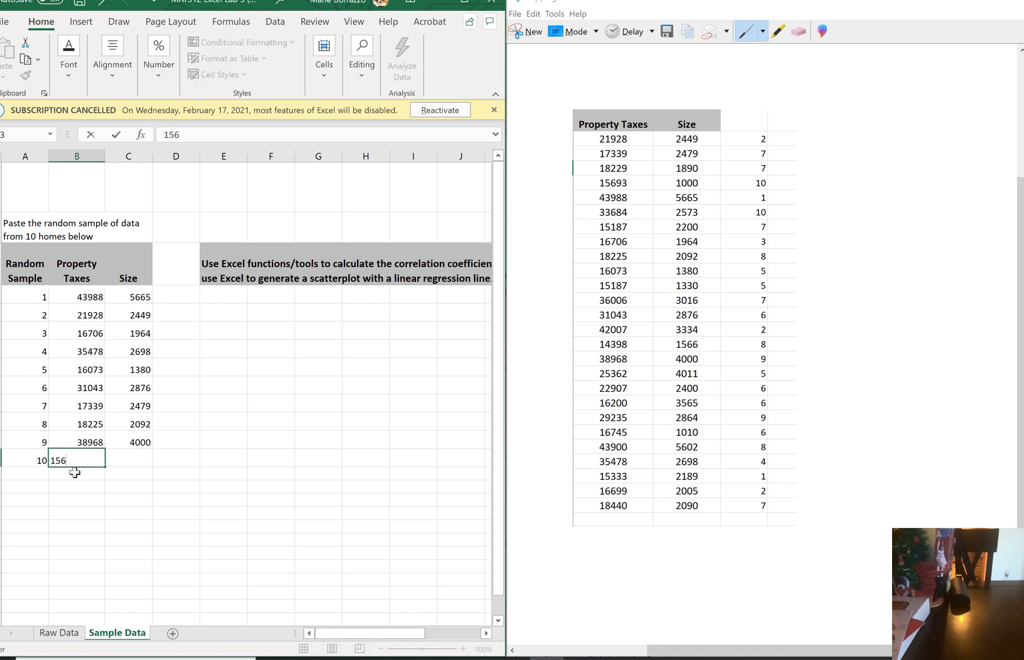
type("93")
key("Tab")
type("1000")
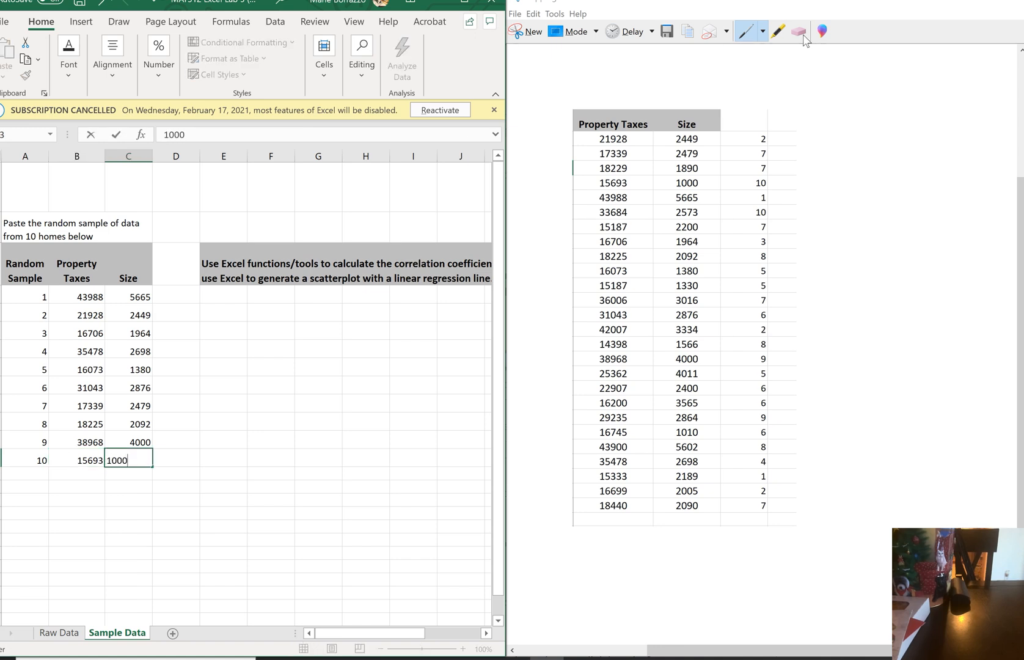
left_click(954, 5)
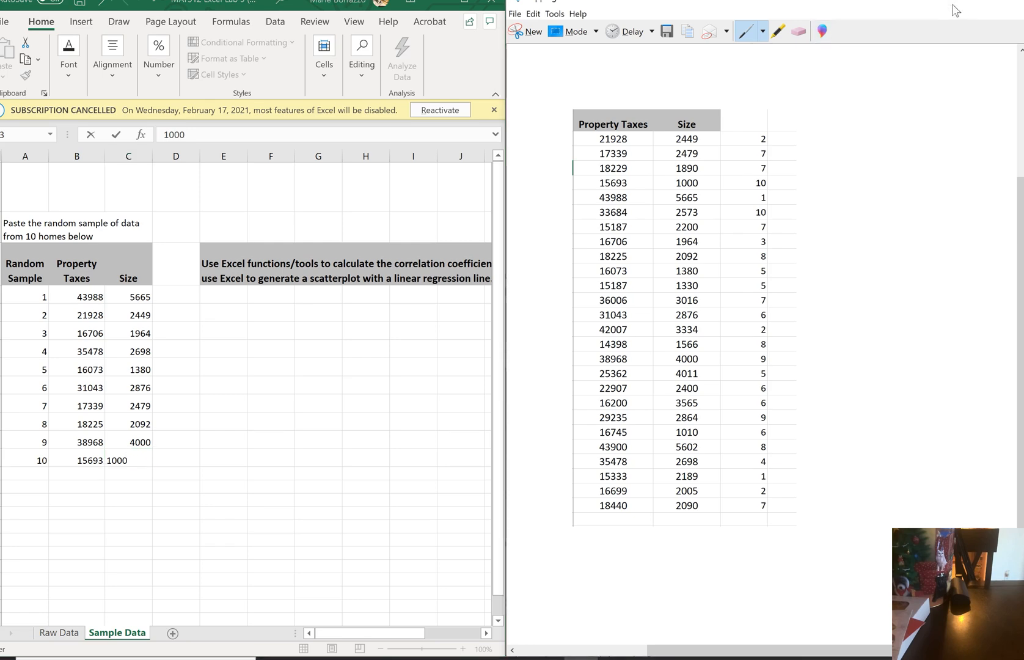
left_click(465, 8)
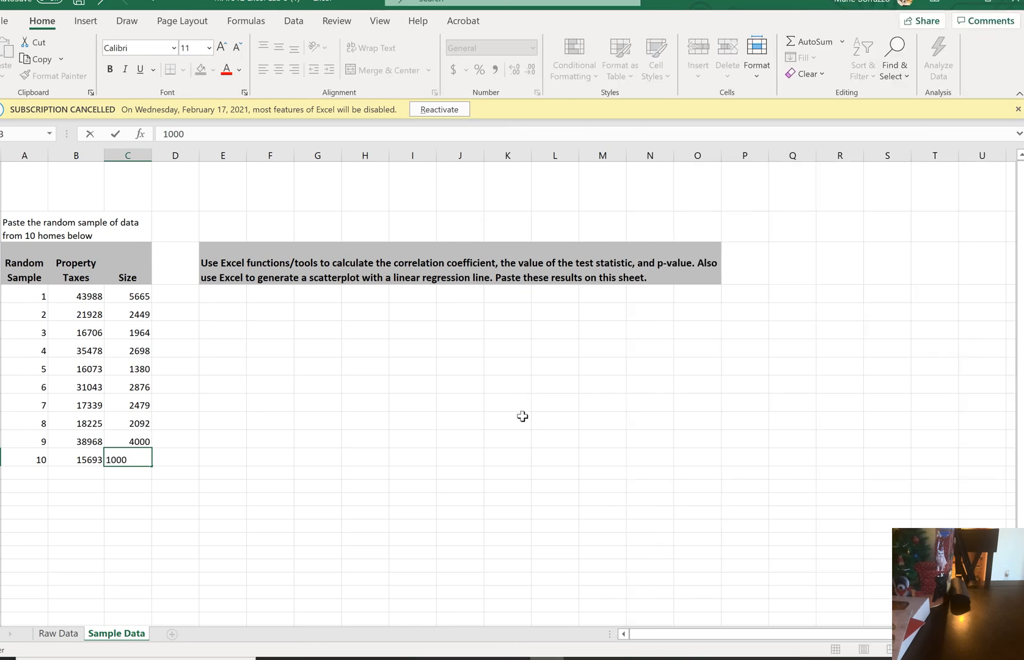
key("Return")
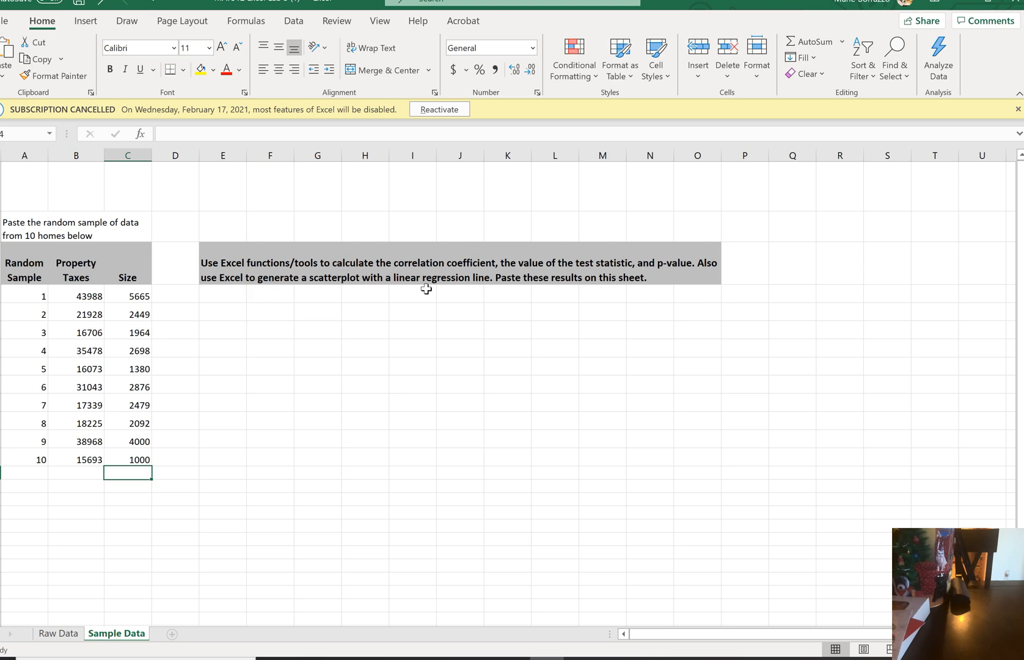
Set up a Regression data analysis with property taxes B4:B13 as the Y range and sizes C4:C13 as the X range
left_click(294, 22)
left_click(931, 44)
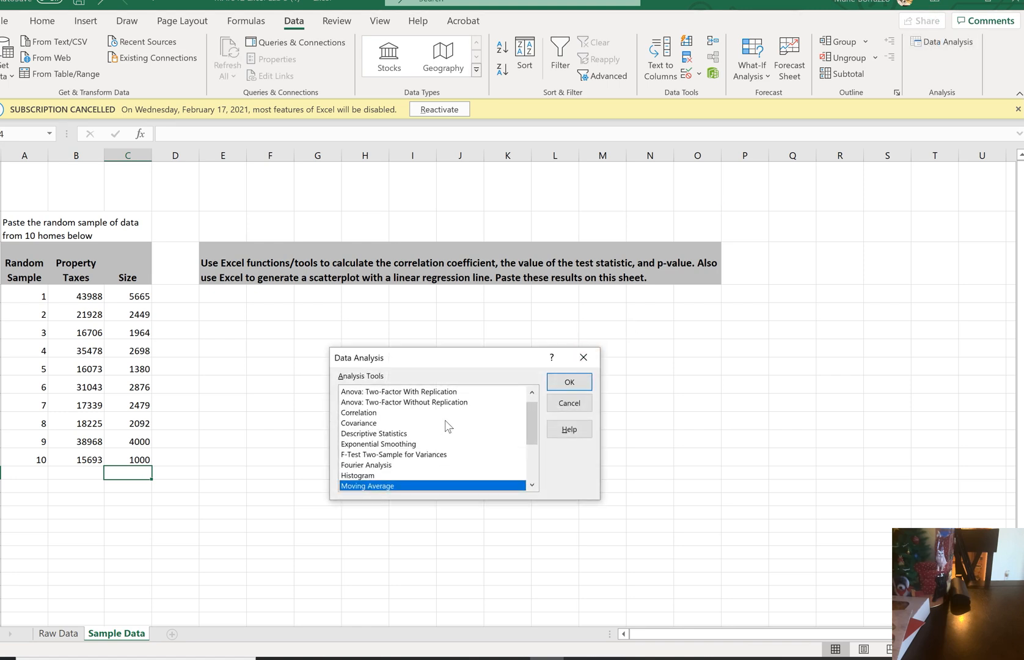
left_click_drag(530, 429, 530, 442)
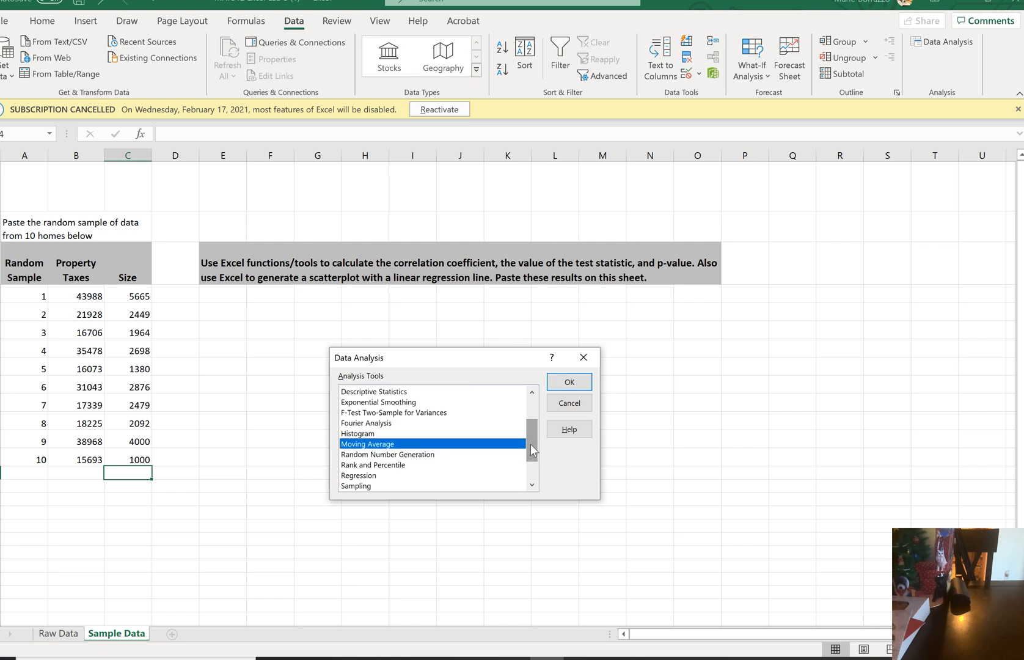
left_click(367, 475)
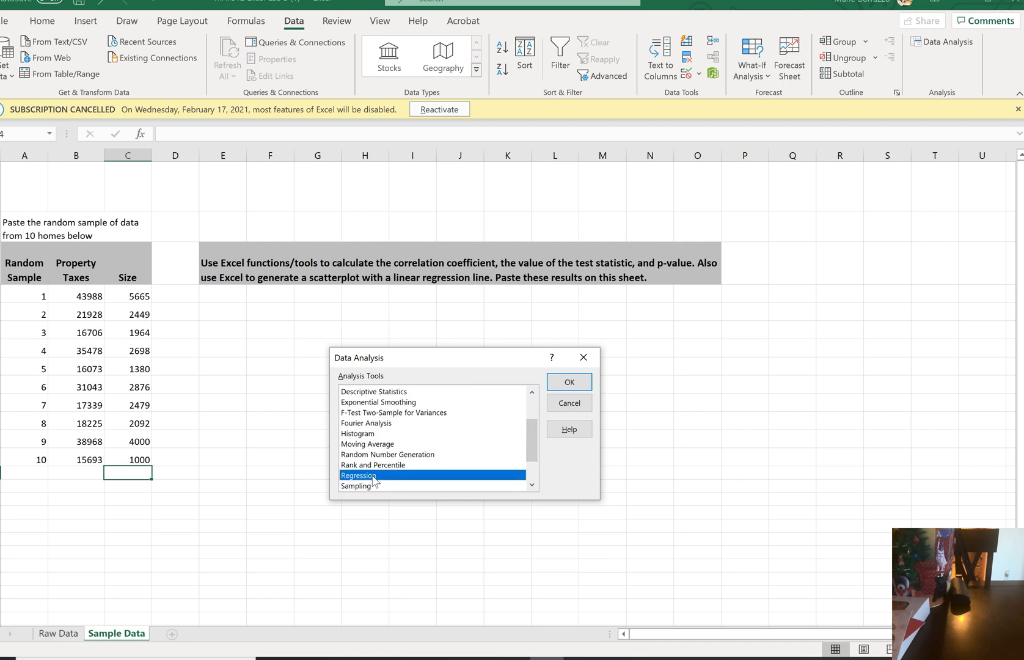
left_click(568, 382)
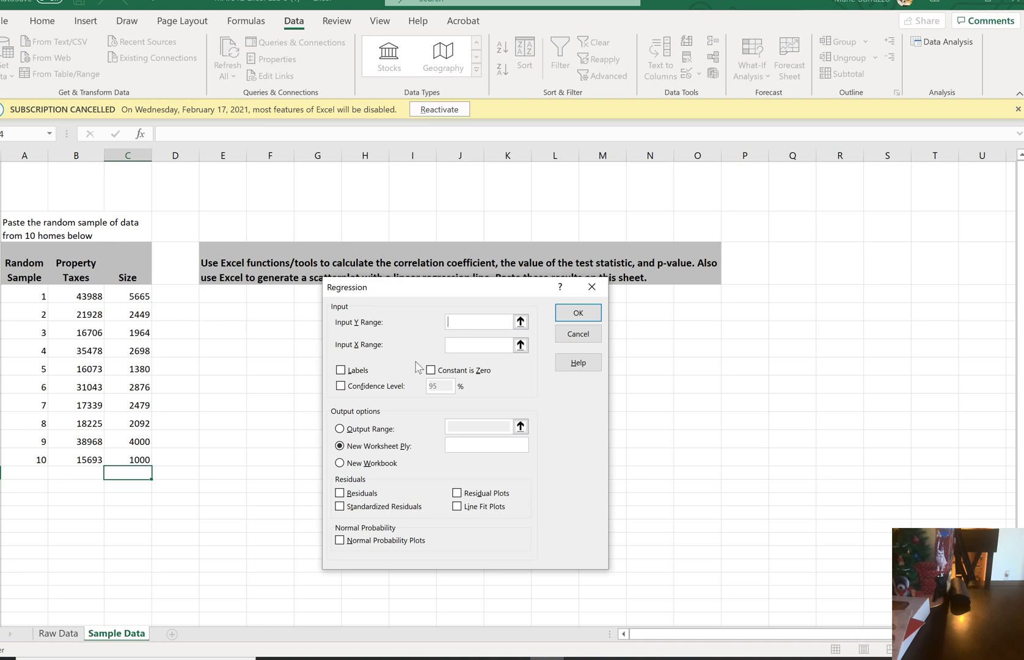
left_click(452, 345)
left_click_drag(141, 296, 140, 457)
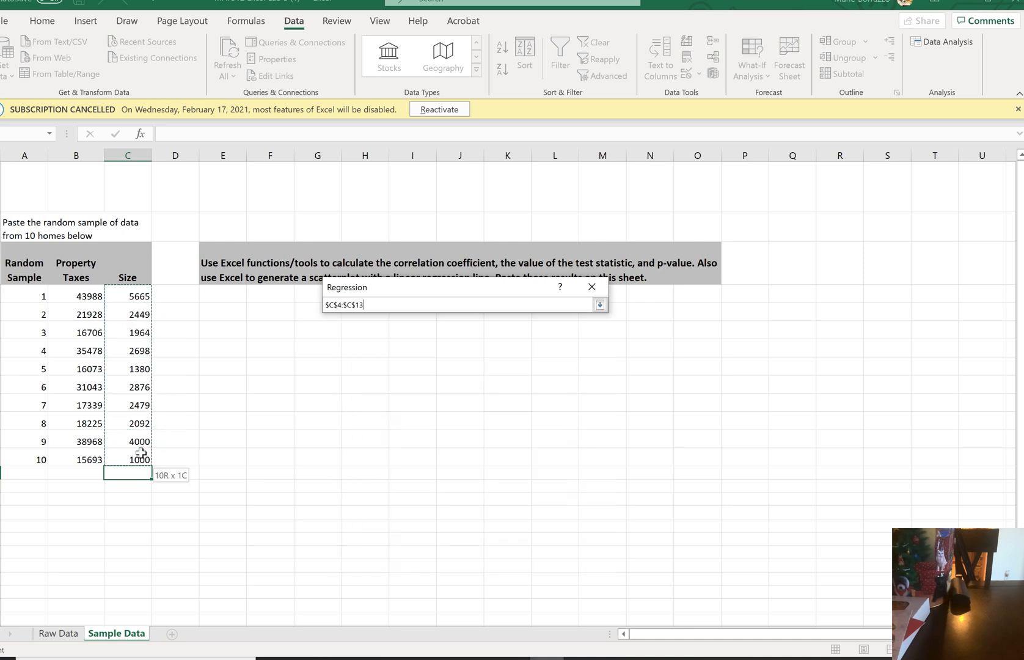
left_click(465, 321)
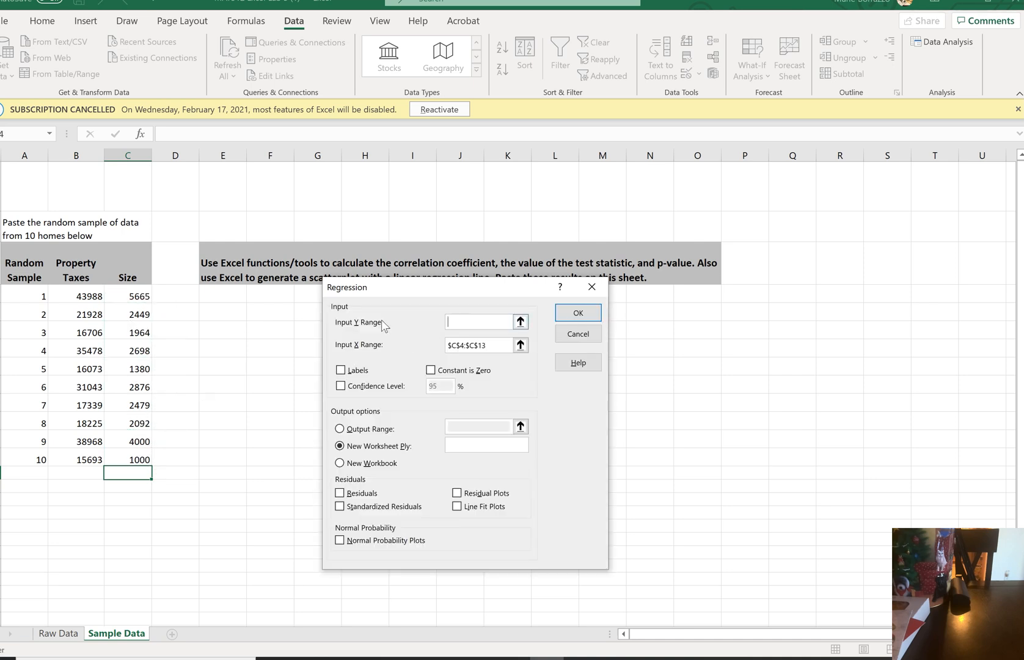
left_click_drag(86, 297, 82, 461)
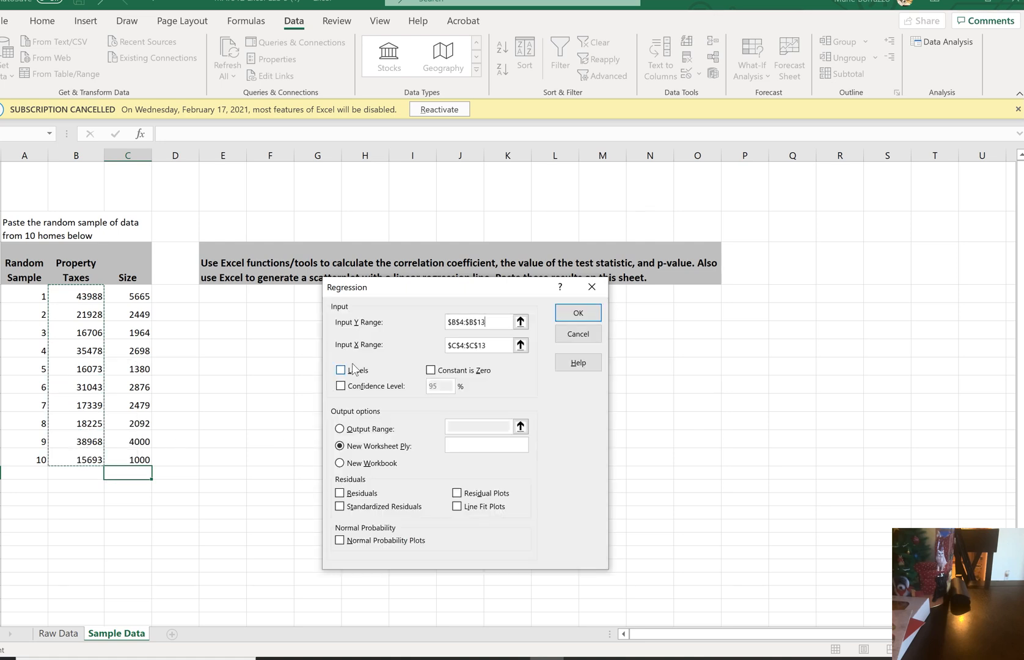
Run the regression with a 95% confidence level, residuals, line fit plots and normal probability plots, output to cell E4
left_click(340, 387)
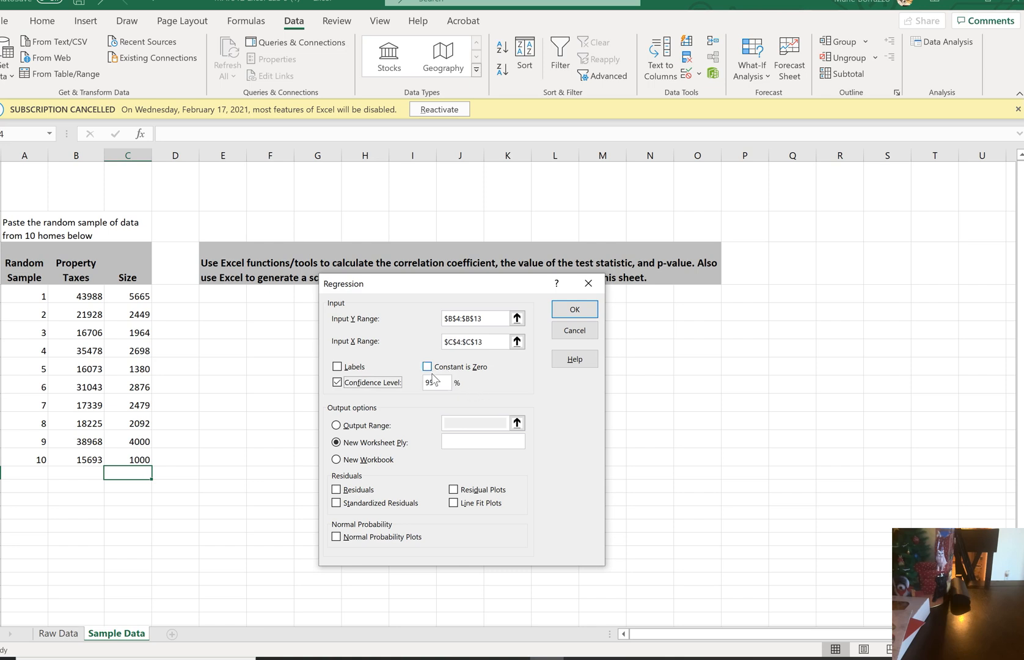
left_click(366, 424)
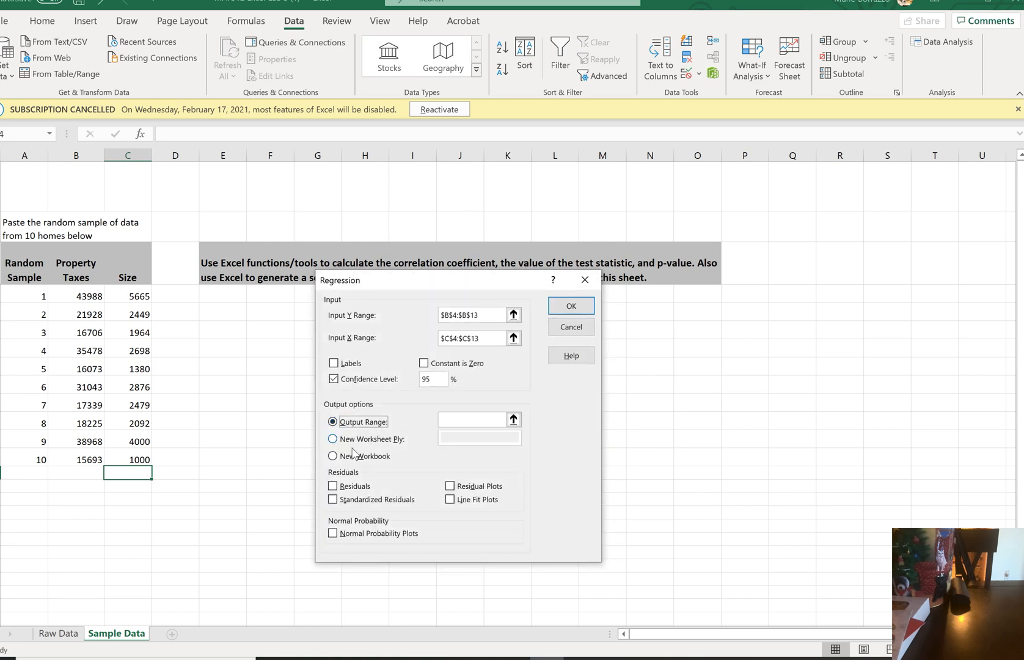
left_click(332, 486)
left_click(450, 499)
left_click(333, 534)
left_click(455, 418)
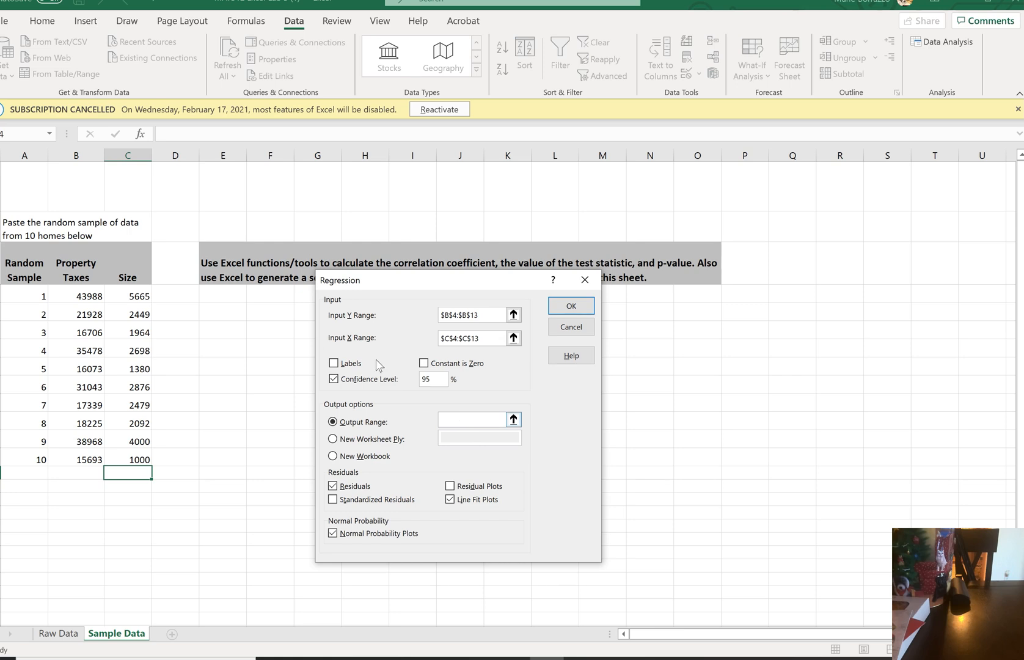
left_click(225, 297)
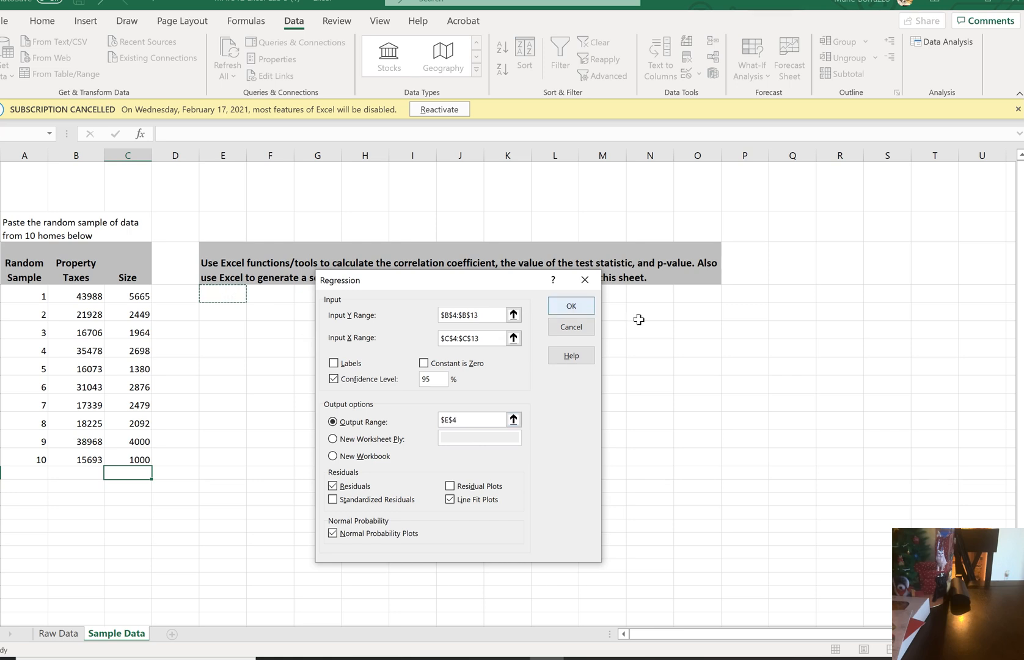
left_click(582, 308)
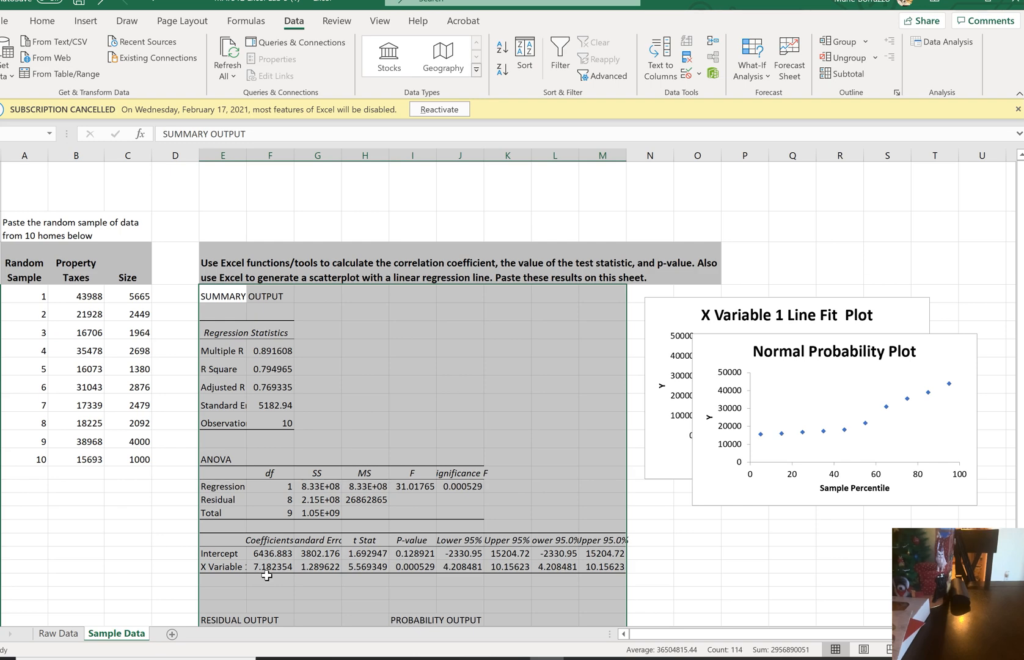
Examine the regression statistics, ANOVA, coefficients and residual output on the Sample Data sheet
scroll(267, 575, "down", 2)
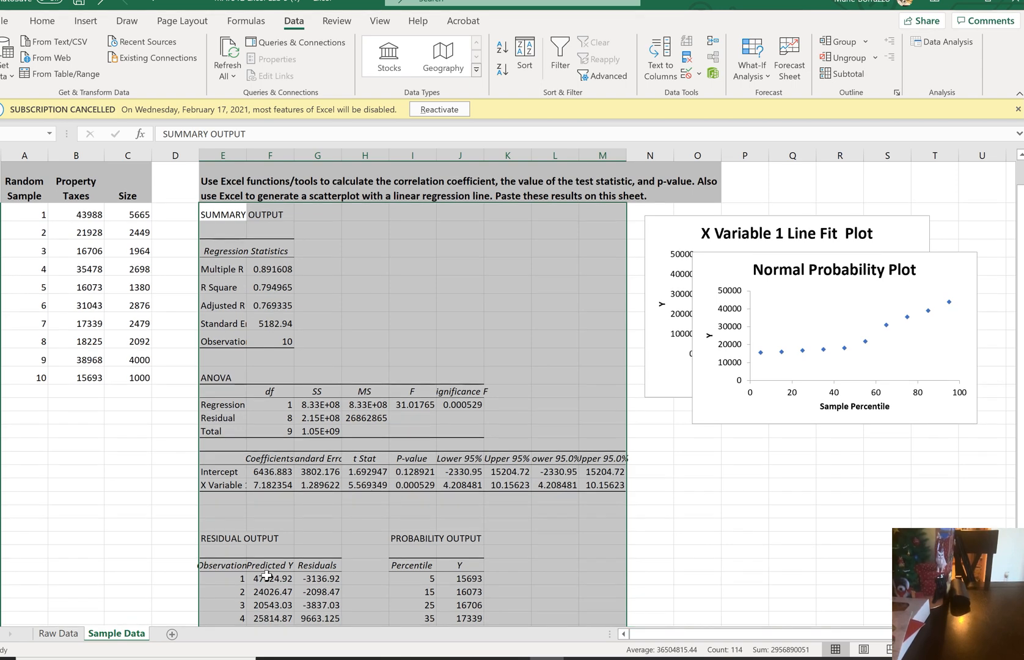
scroll(266, 574, "down", 1)
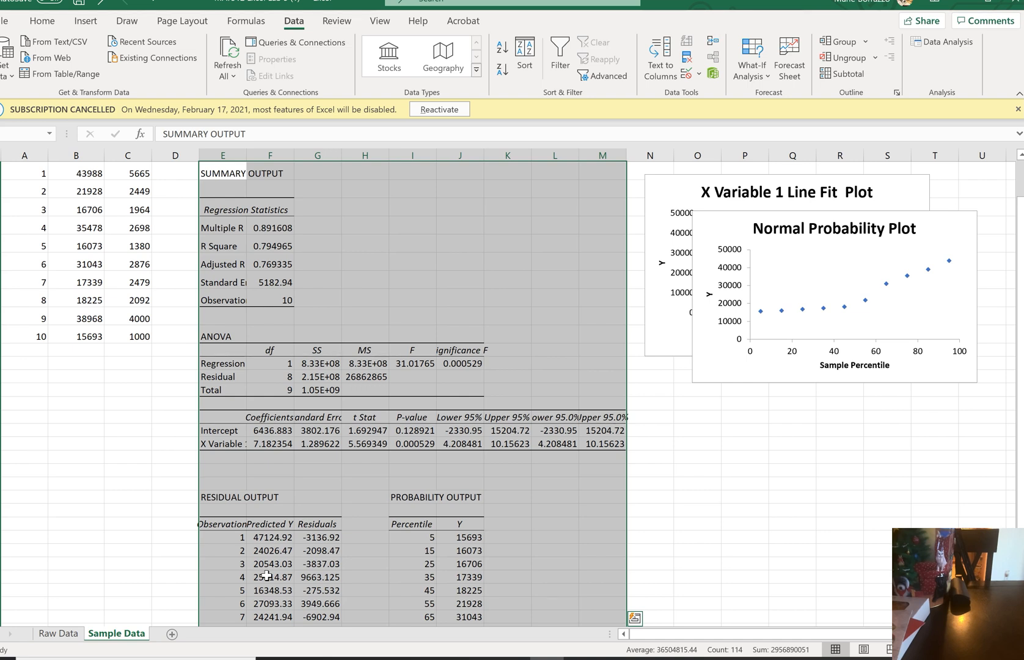
scroll(266, 575, "down", 1)
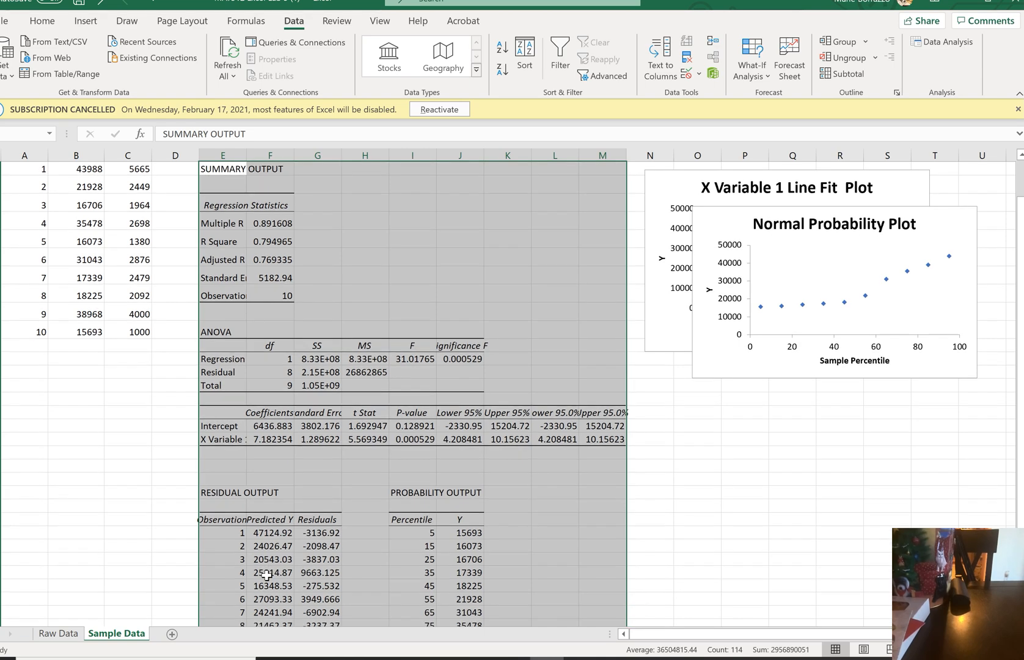
scroll(266, 575, "down", 2)
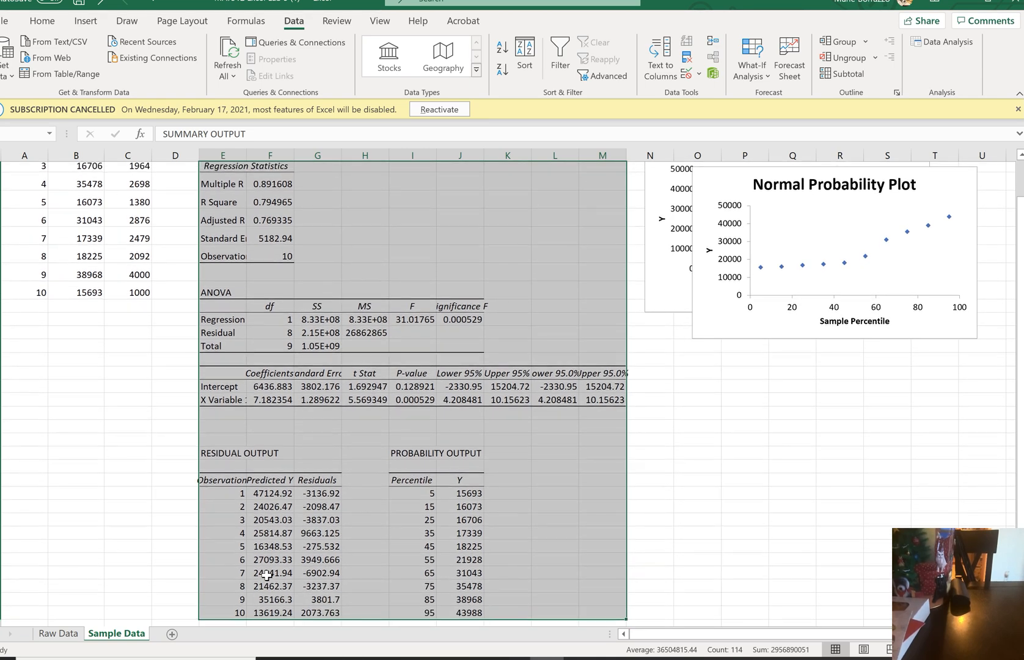
scroll(266, 575, "up", 1)
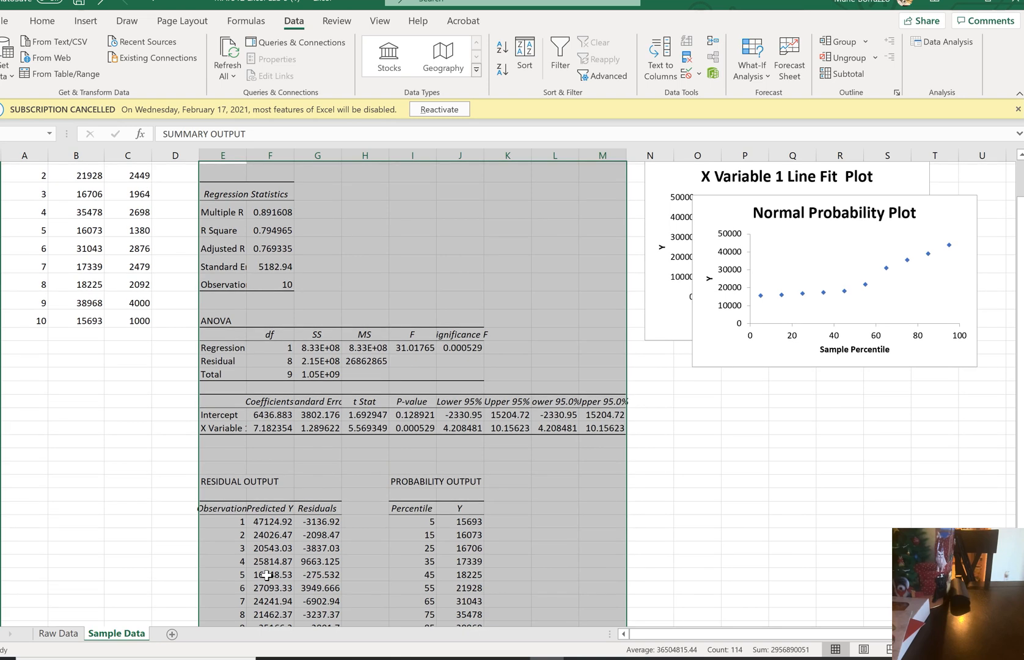
scroll(267, 575, "down", 1)
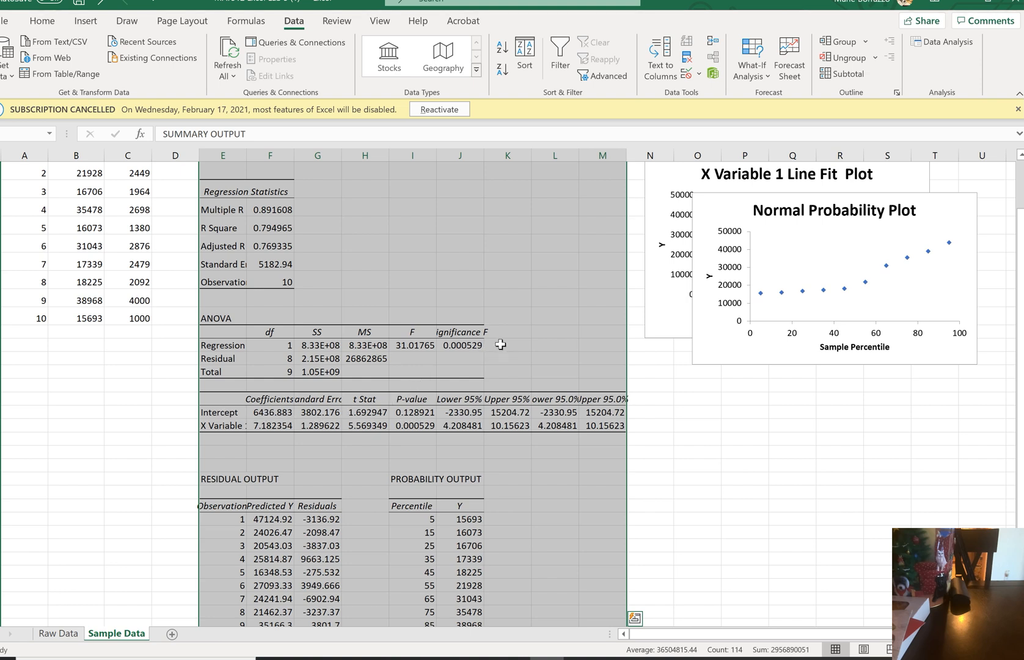
left_click(500, 344)
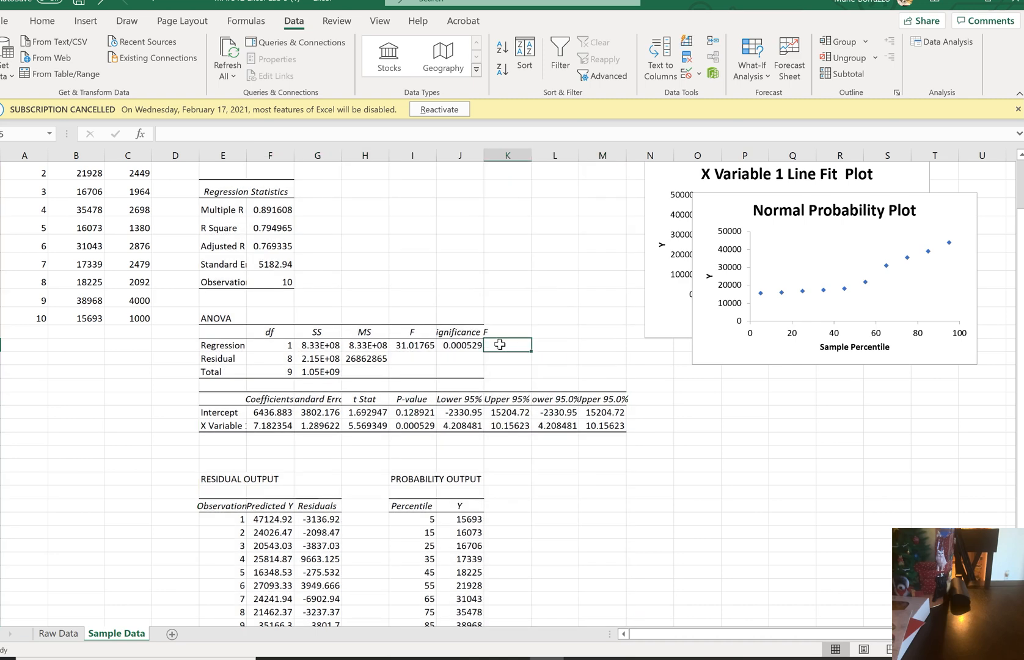
left_click(459, 344)
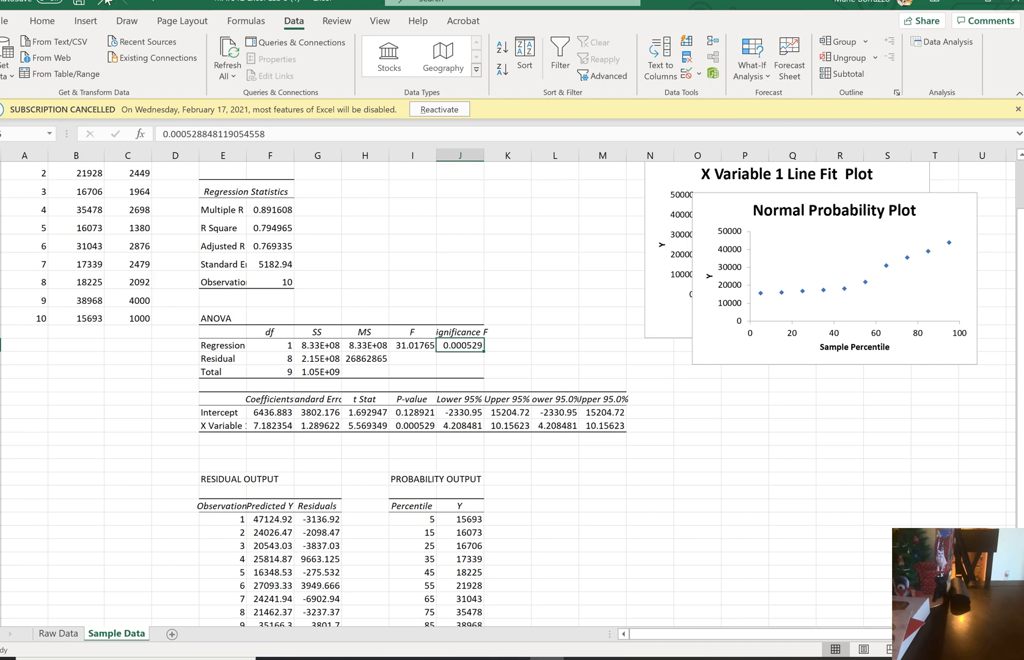
left_click(85, 21)
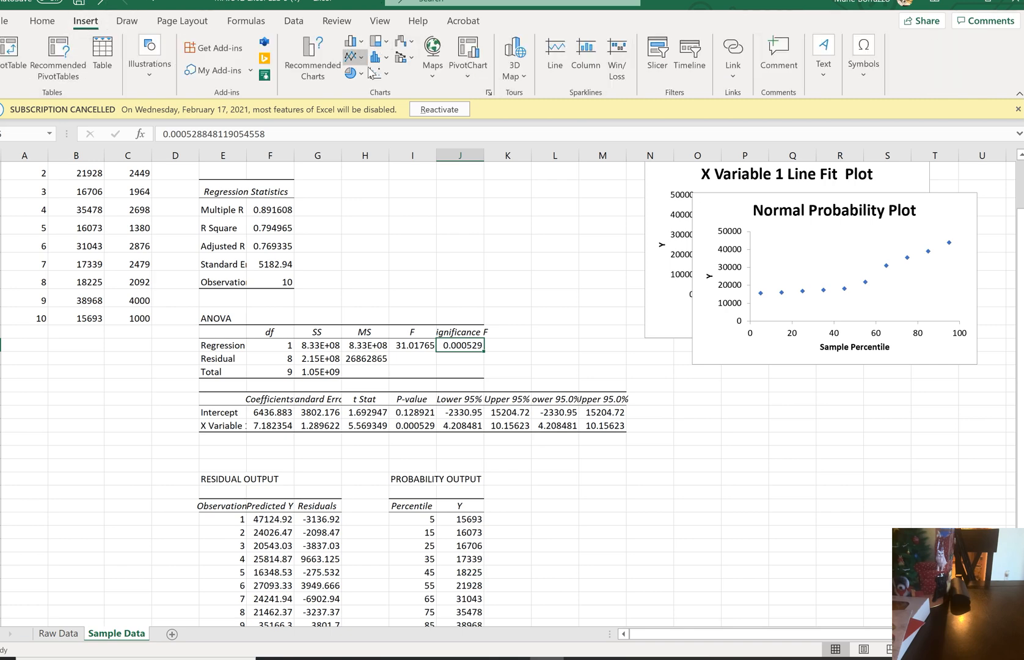
left_click(381, 75)
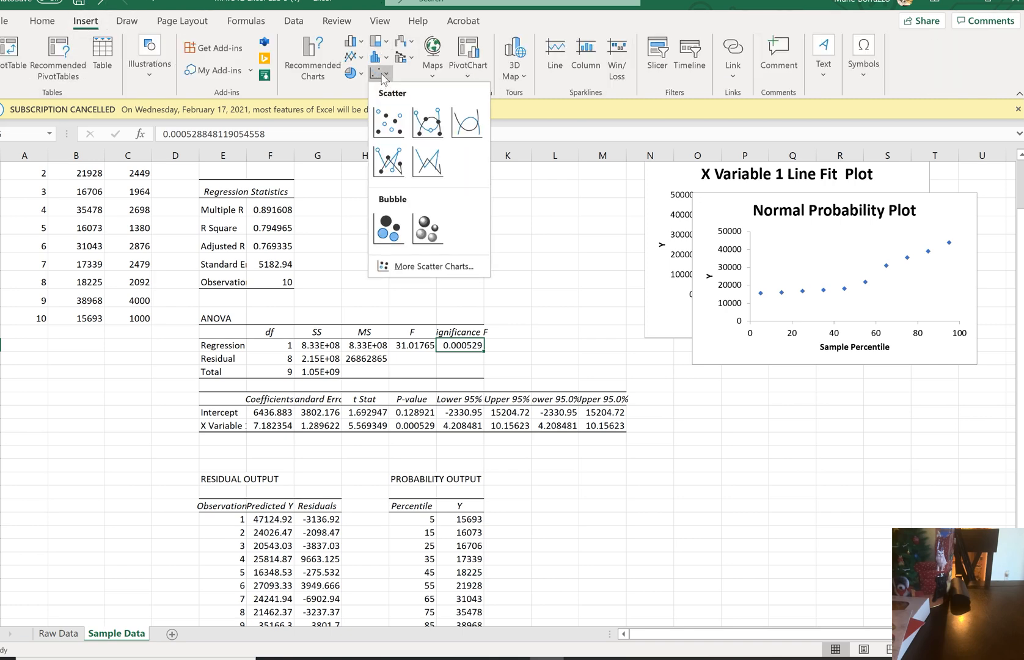
left_click(389, 127)
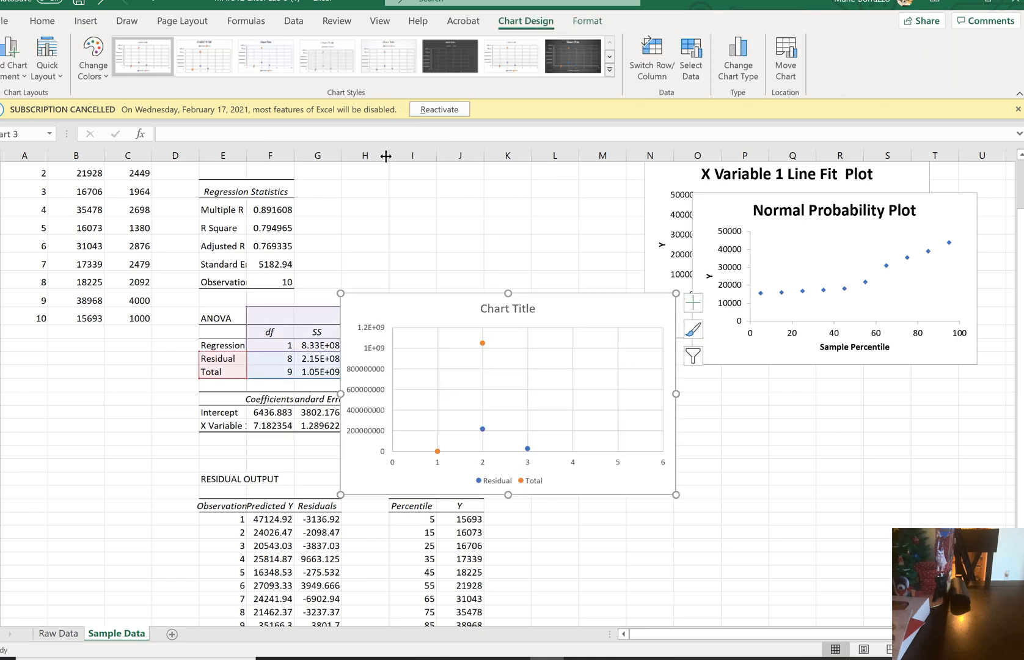
key("Delete")
left_click(447, 313)
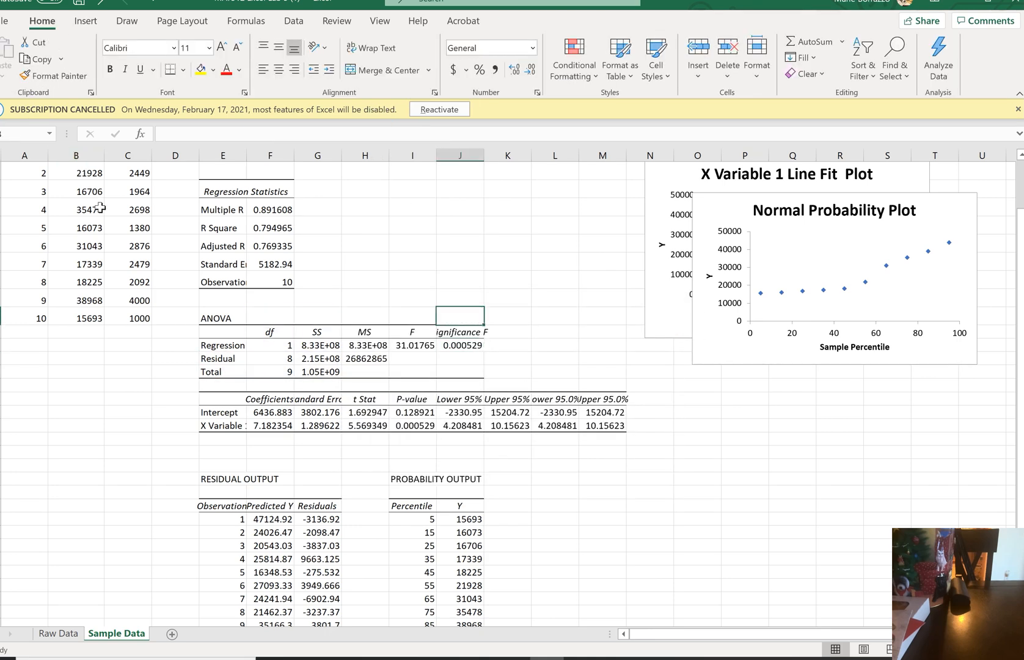
Try a scatterplot of the Property Taxes and Size columns B3:C13 with a trendline and axis titles, and delete that chart
scroll(98, 214, "up", 2)
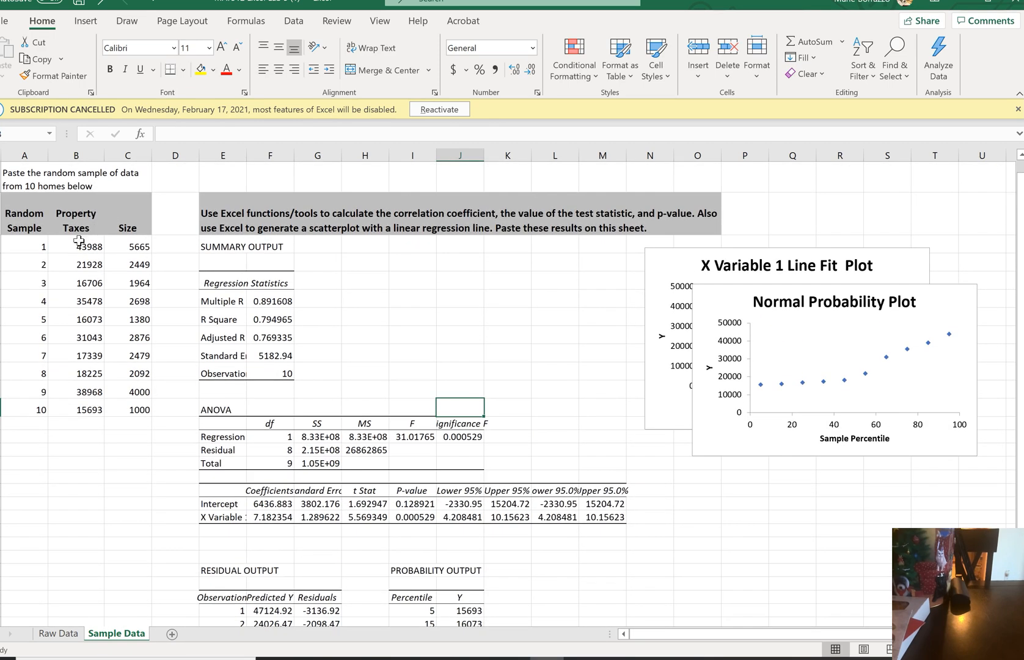
left_click_drag(75, 215, 124, 407)
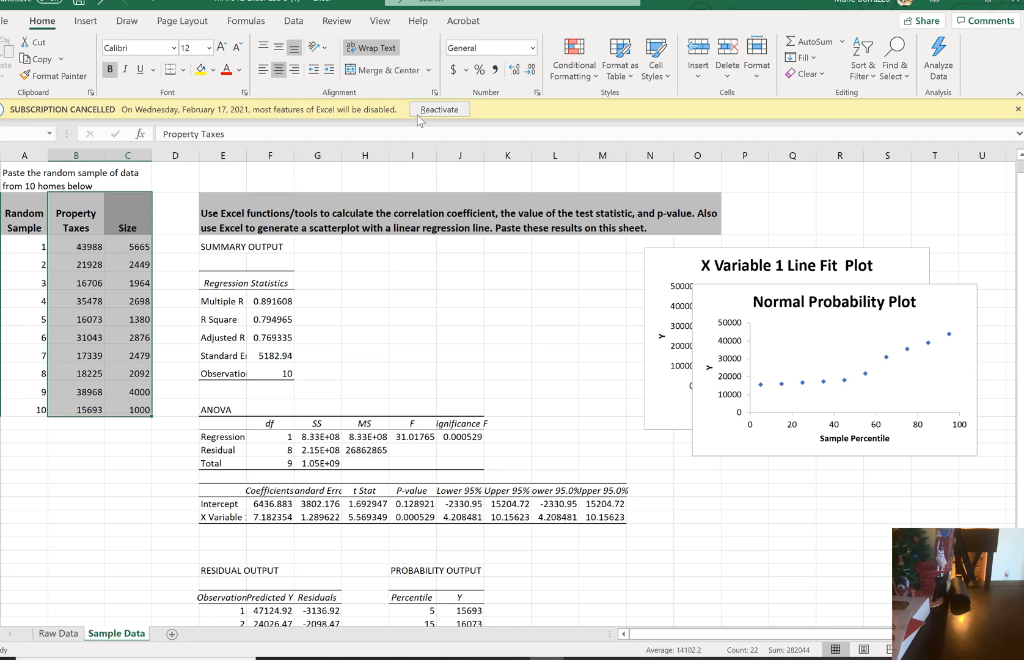
left_click(92, 23)
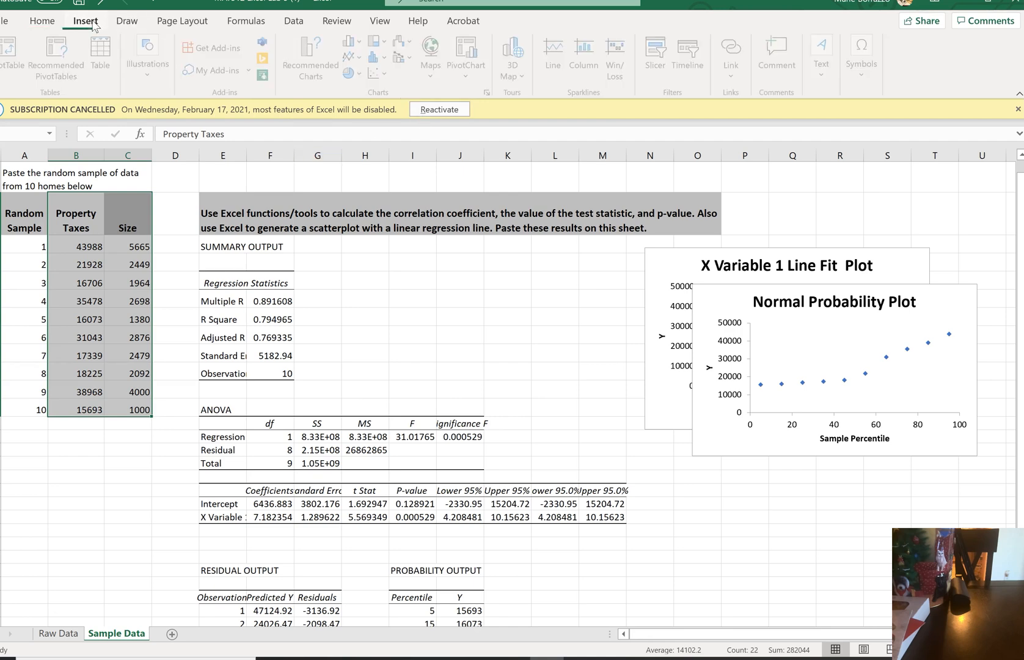
left_click(379, 74)
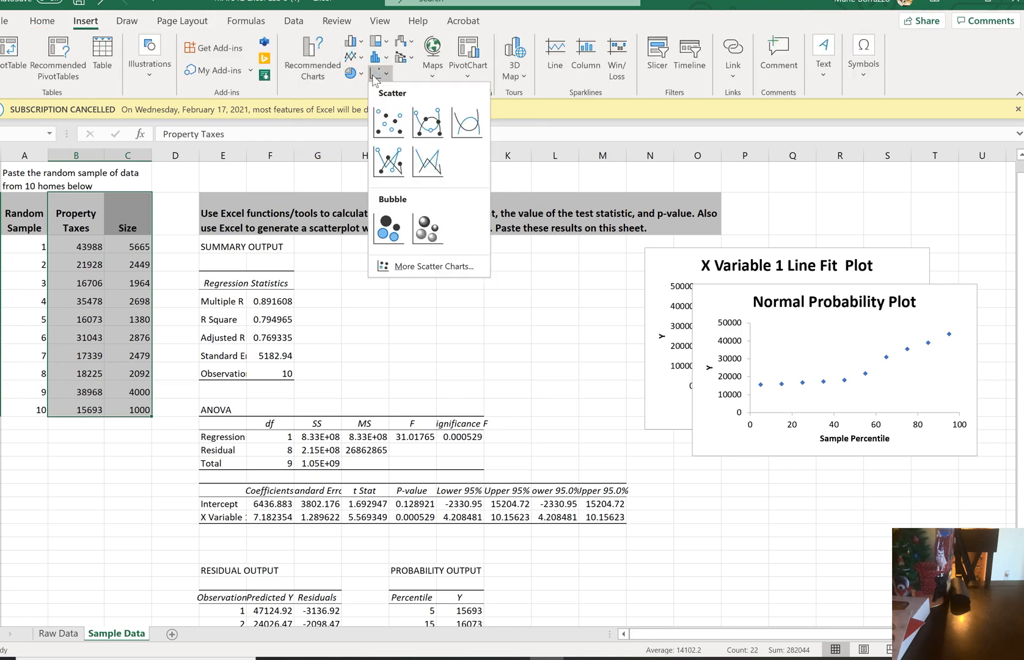
left_click(390, 121)
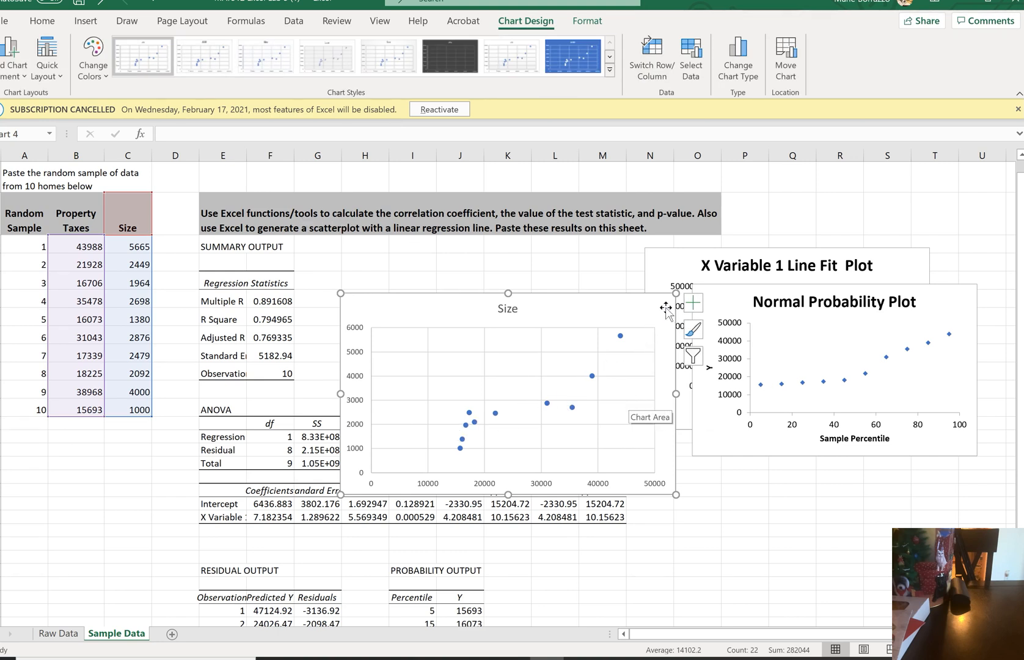
left_click(694, 303)
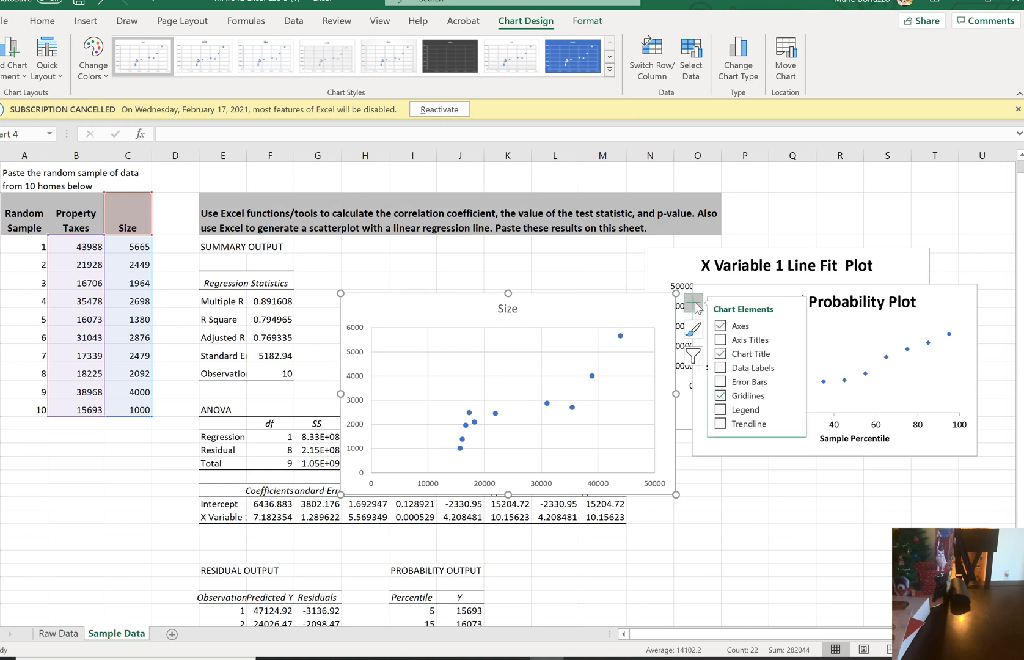
left_click(720, 424)
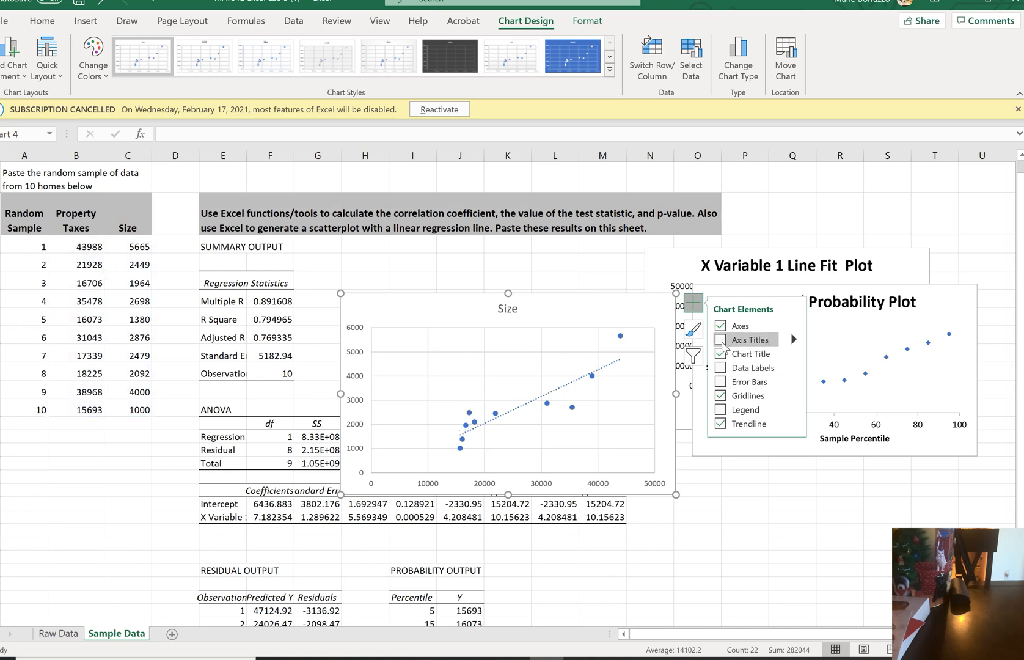
left_click(723, 342)
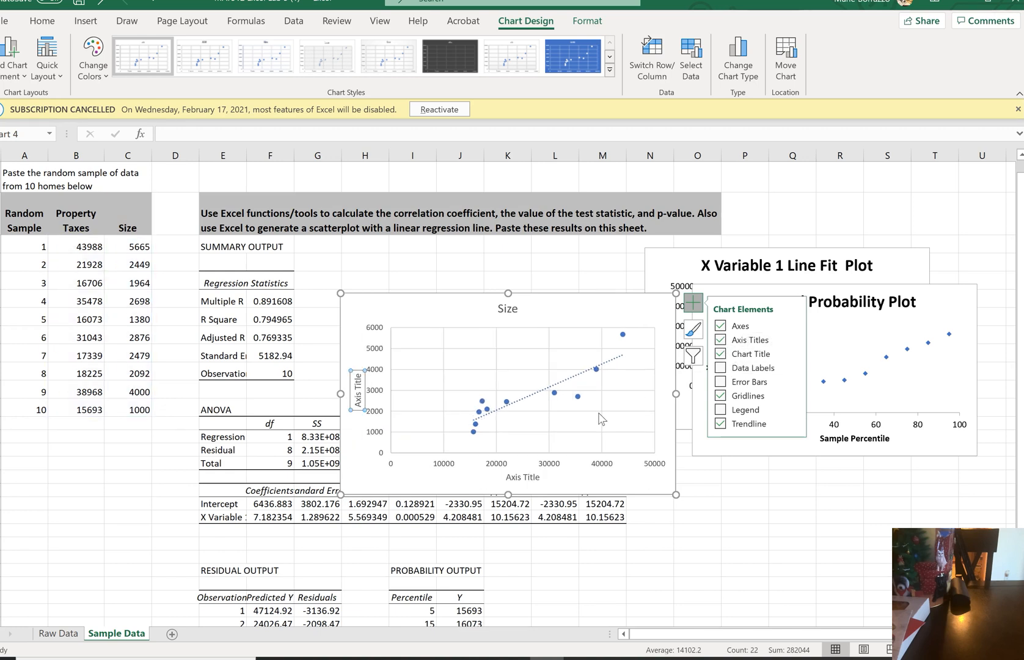
left_click(360, 404)
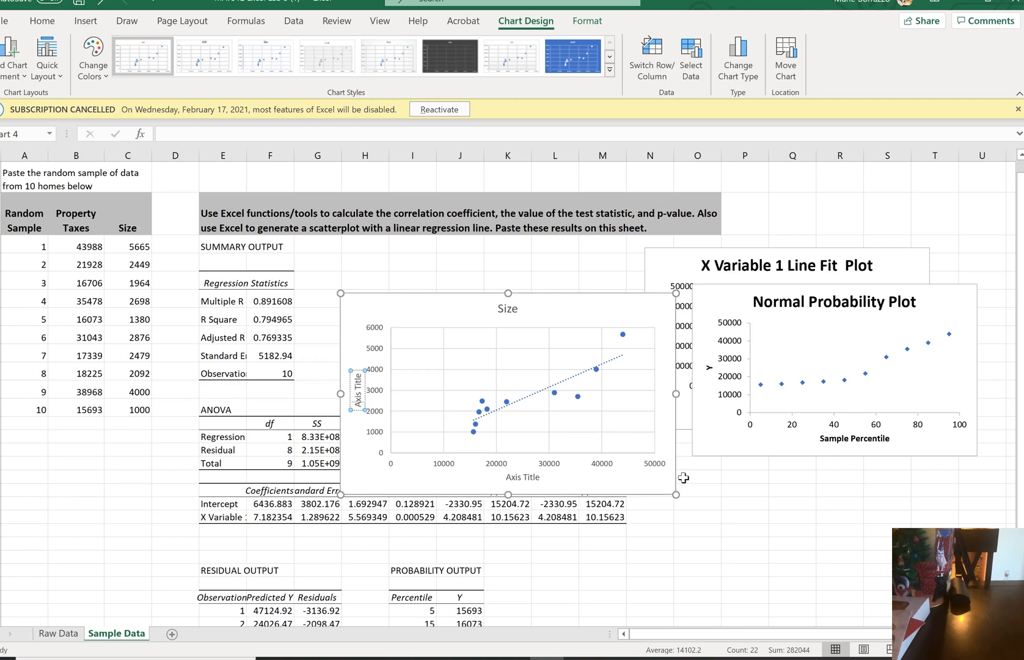
left_click(647, 310)
key("Delete")
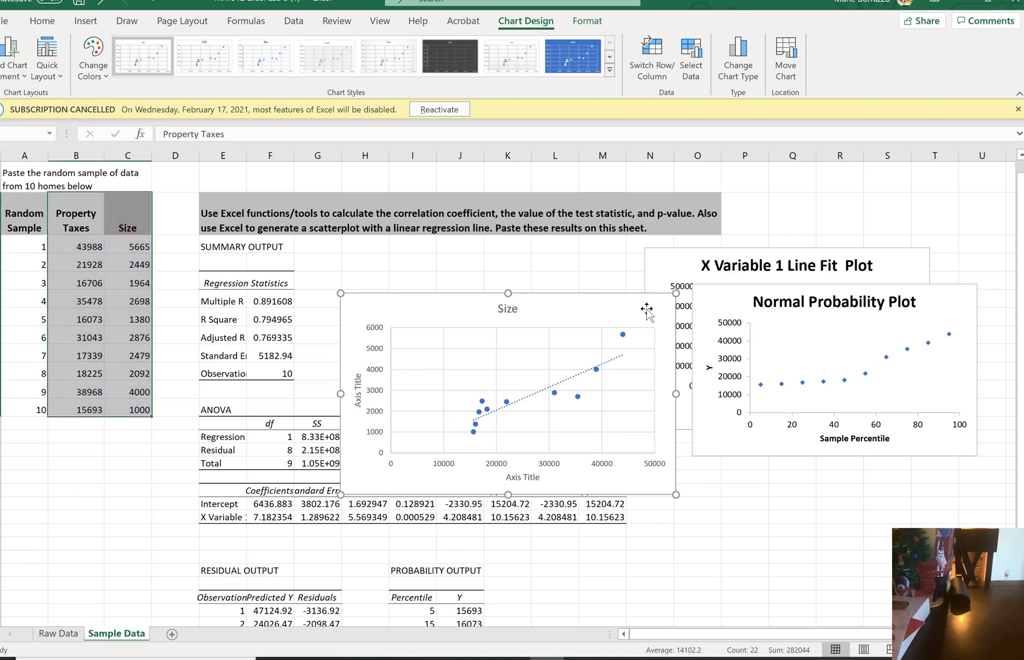
left_click(172, 248)
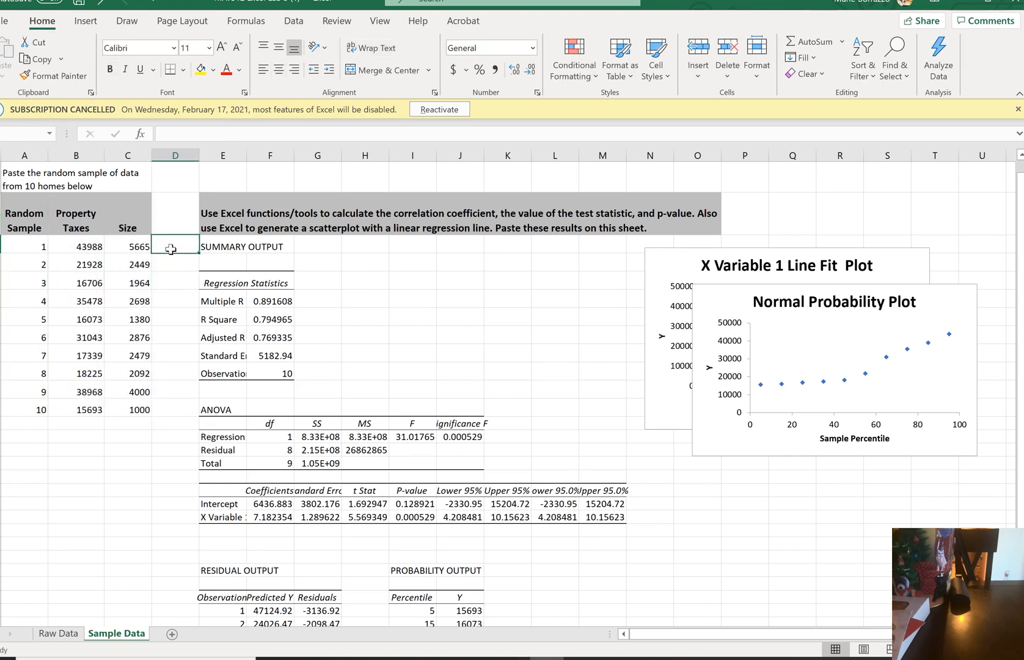
Copy the Property Taxes column with its header, B3:B13, to the block starting at C17
left_click(84, 223)
left_click_drag(84, 223, 97, 417)
key("ctrl+c")
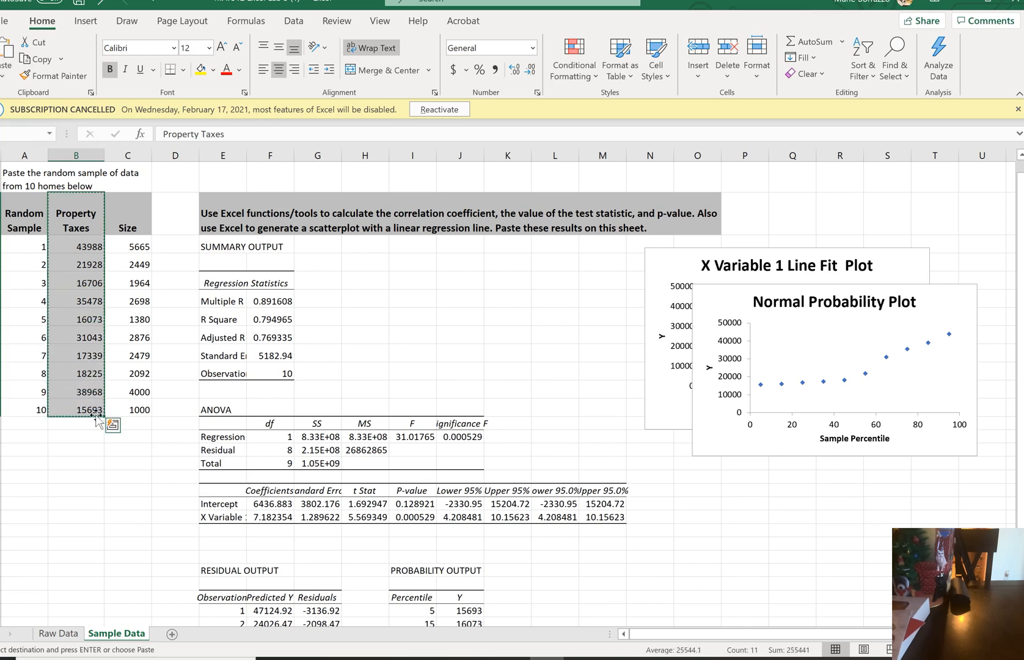
left_click(118, 463)
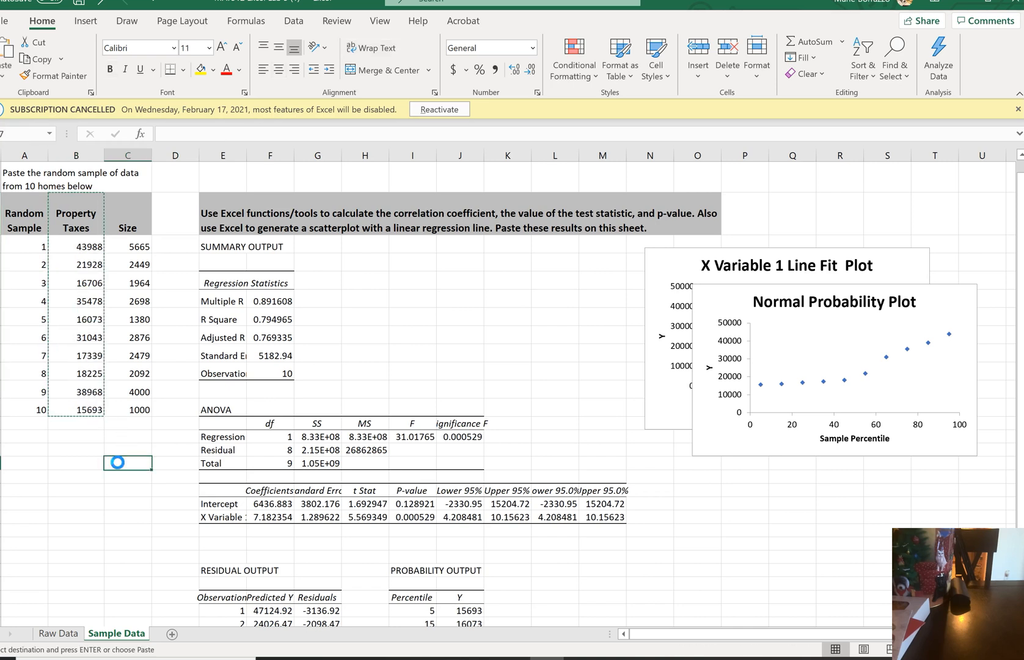
key("ctrl+v")
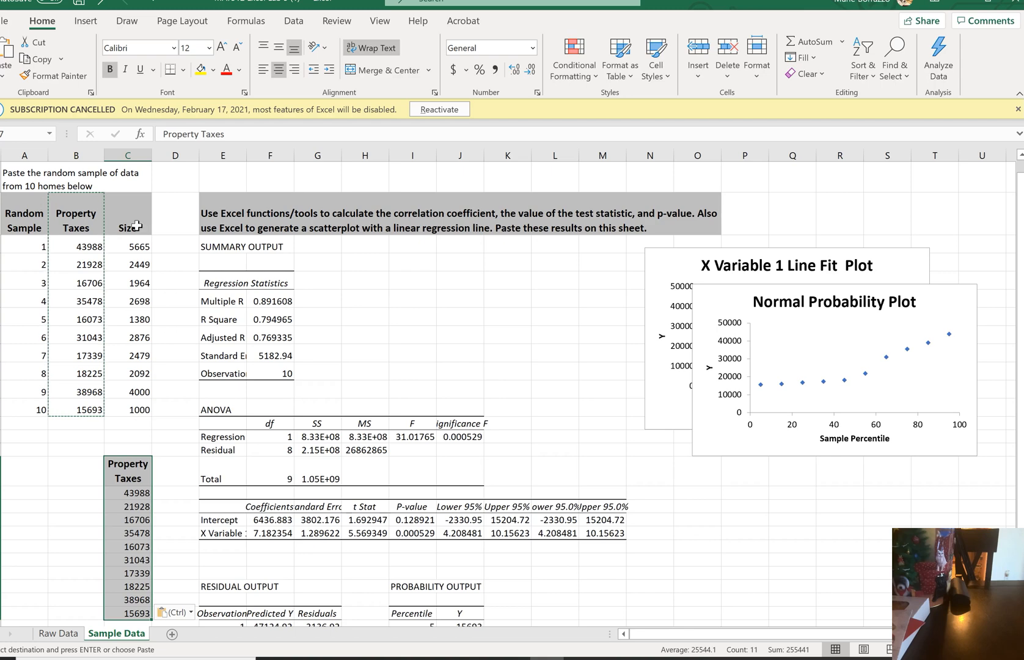
Copy the Size column with its header, C3:C13, to B17 beside the copied Property Taxes column
left_click_drag(144, 232, 135, 409)
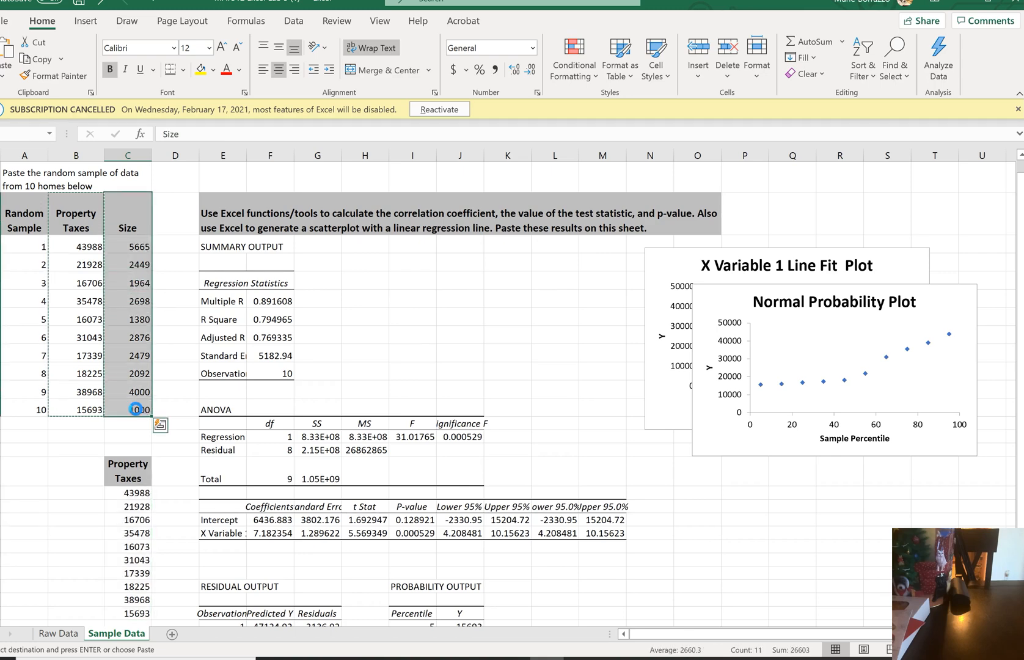
key("ctrl+c")
left_click(77, 469)
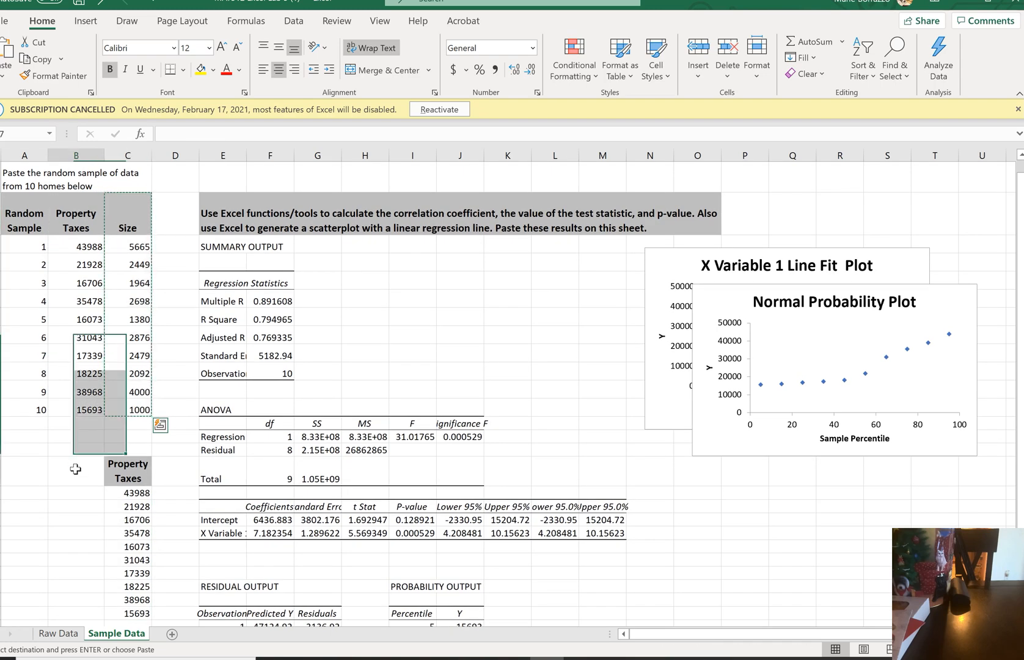
key("ctrl+v")
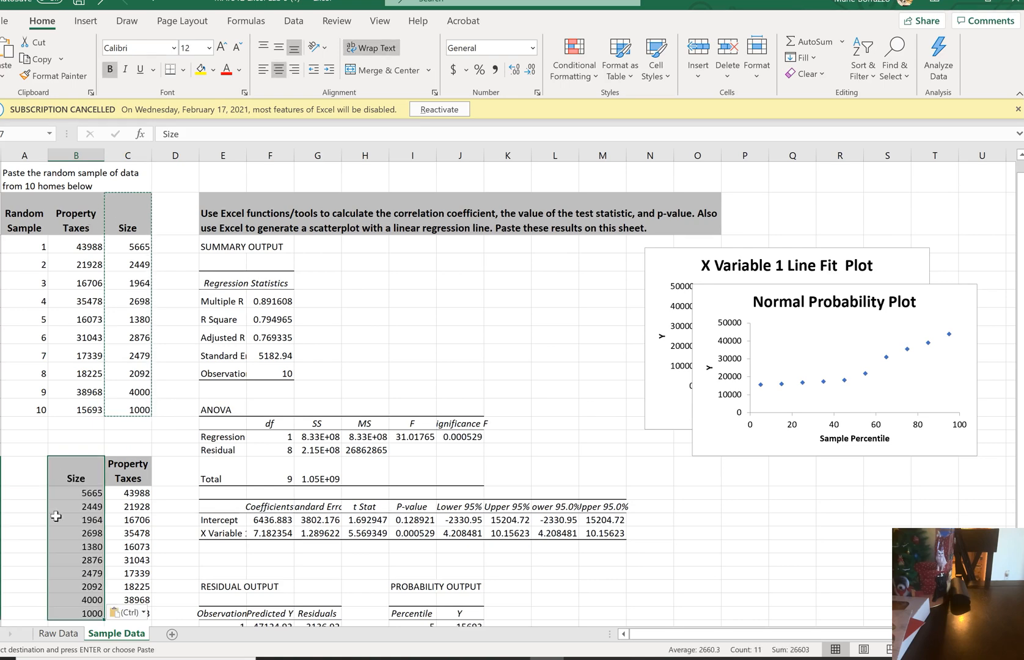
Insert a markers-only scatter chart from the copied Size and Property Taxes data in B17:C27
left_click(73, 451)
left_click_drag(75, 472, 124, 540)
key("ctrl+c")
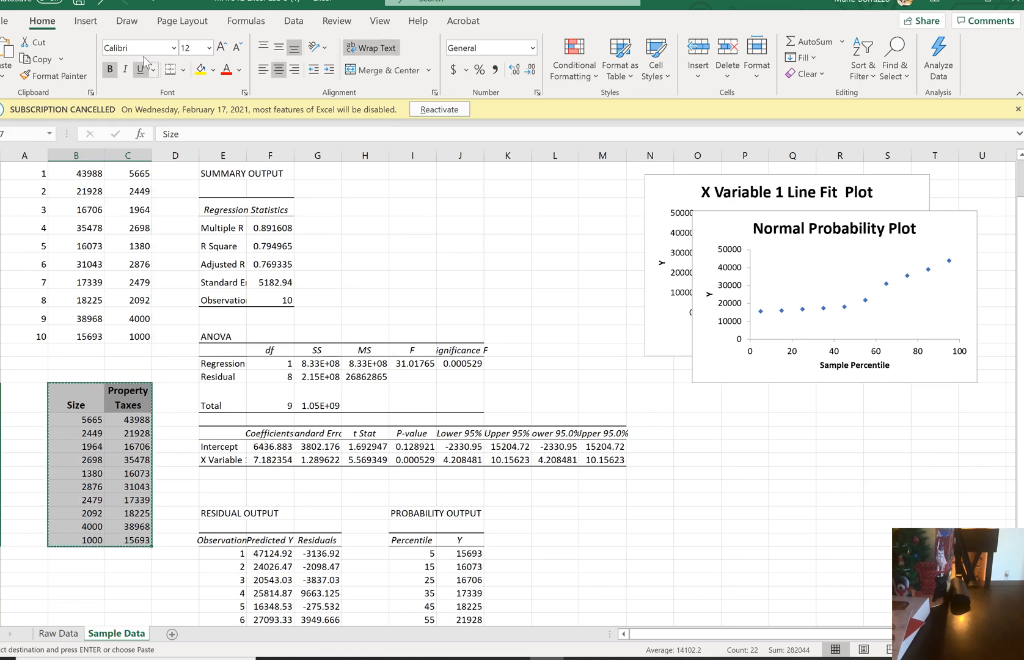
left_click(86, 21)
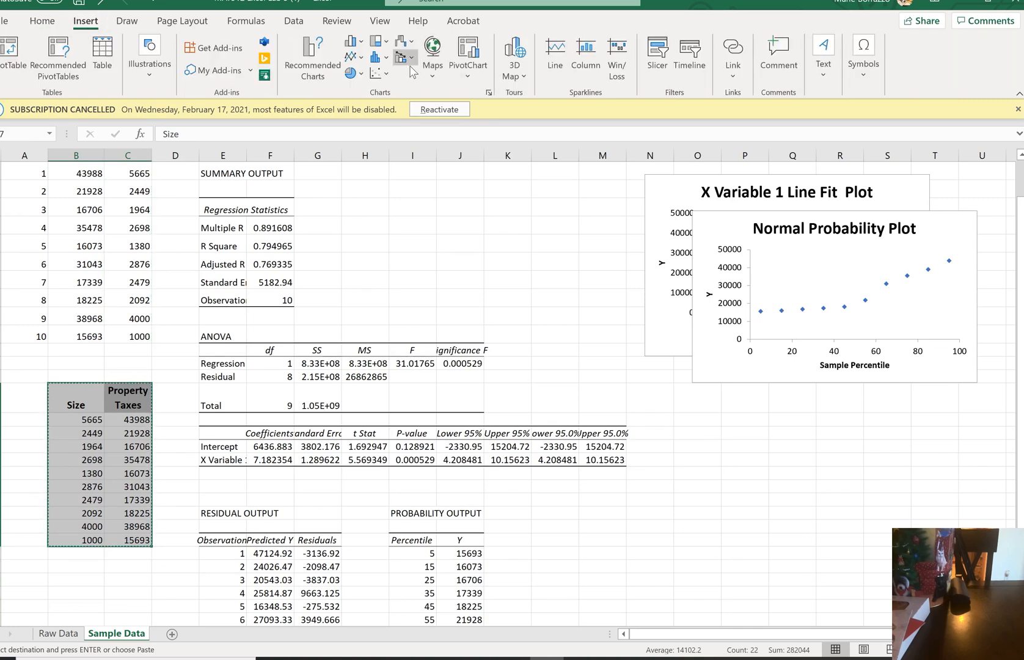
left_click(379, 73)
left_click(386, 120)
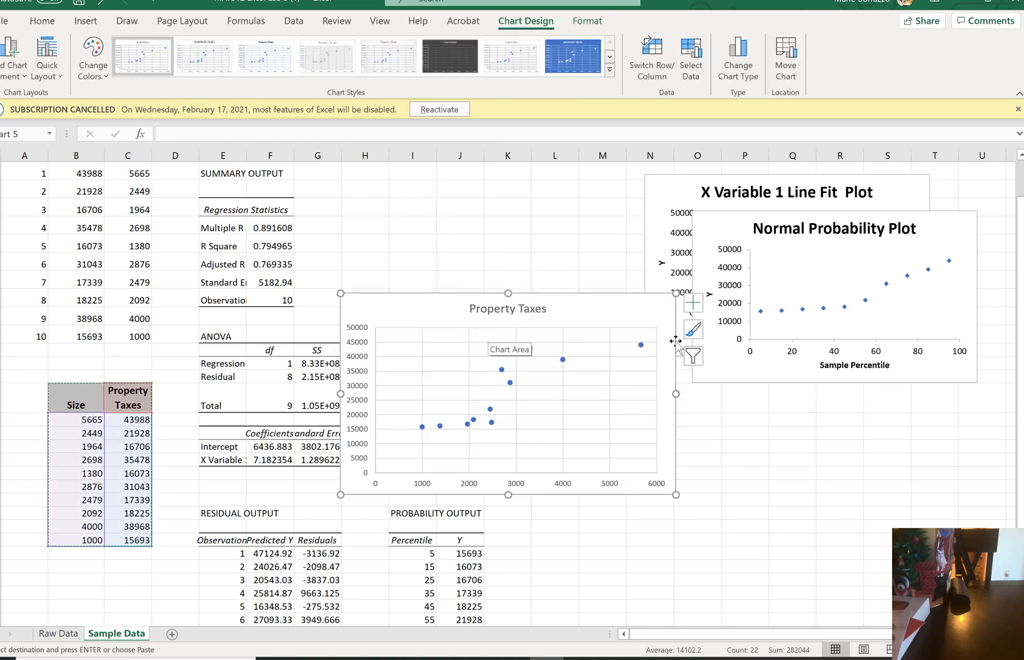
Add a trendline and axis titles to the new Property Taxes scatterplot, leaving data labels and legend off
left_click(693, 303)
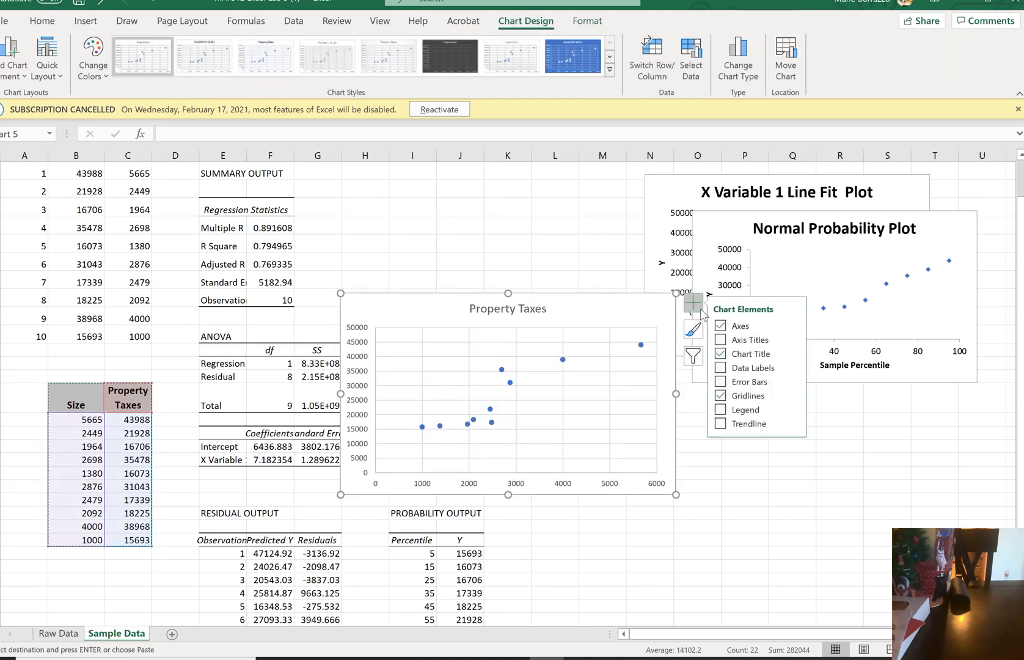
left_click(721, 425)
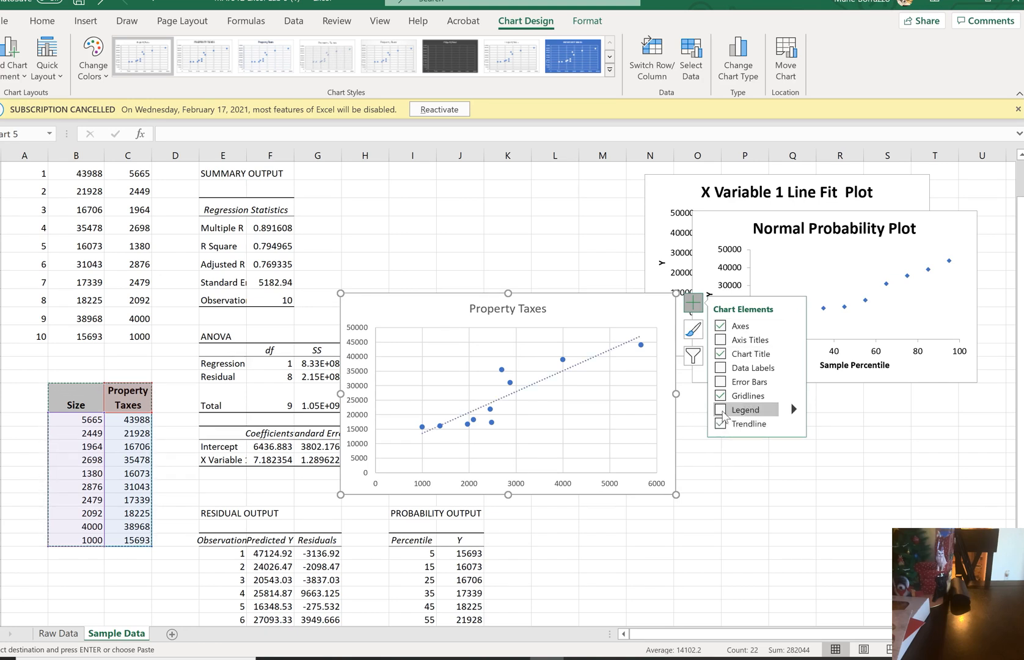
left_click(721, 410)
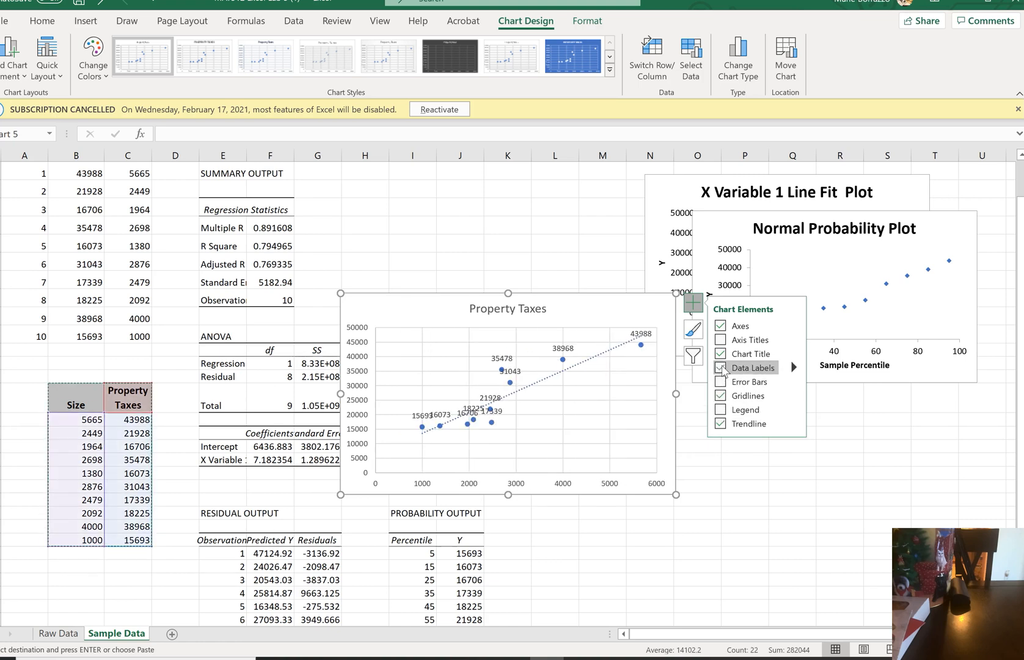
left_click(721, 368)
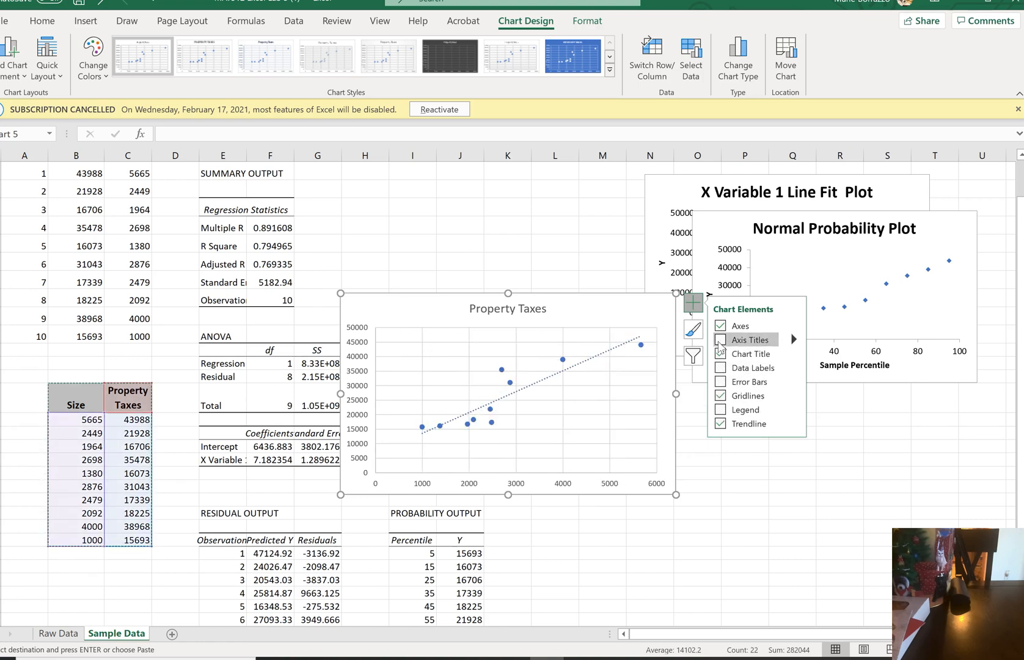
left_click(720, 341)
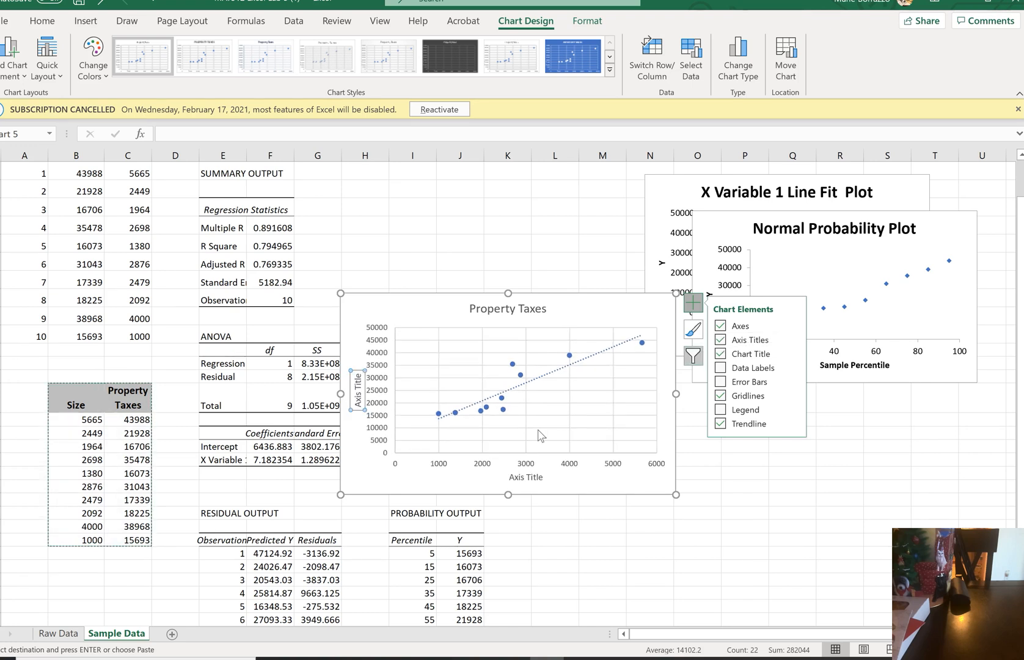
Replace the placeholder text of the scatterplot's vertical axis title with Size
left_click(358, 390)
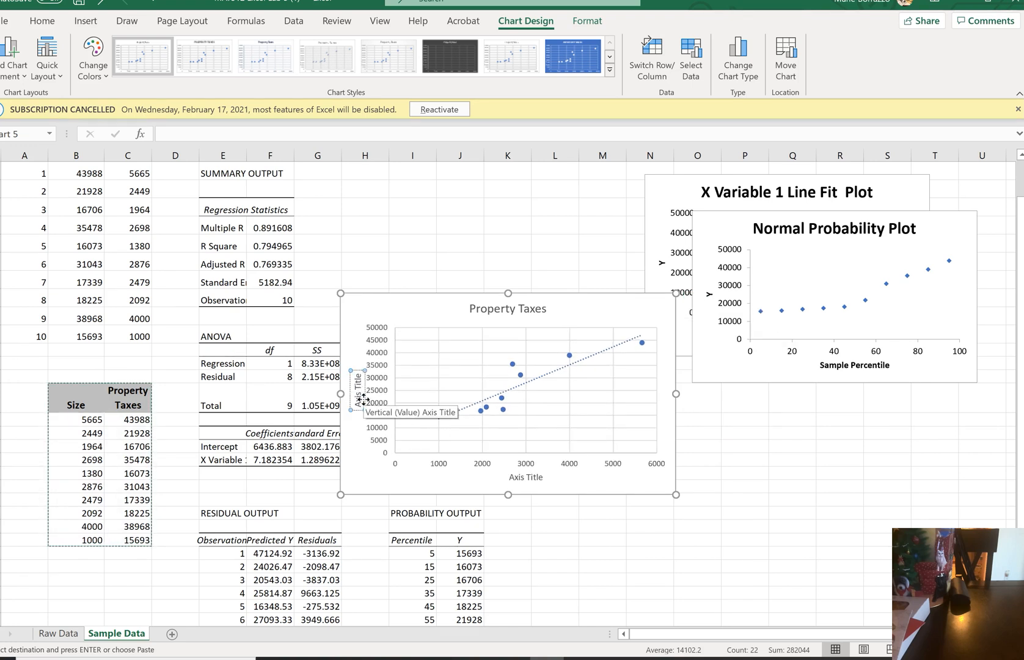
key("BackSpace")
key("BackSpace")
key("BackSpace")
key("BackSpace")
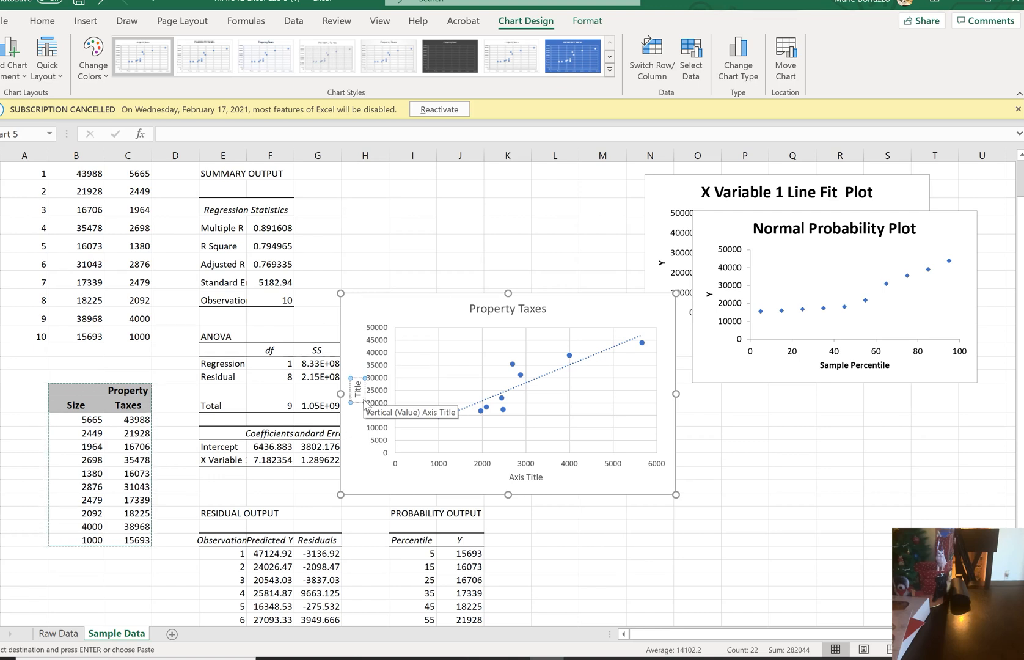
type("Size")
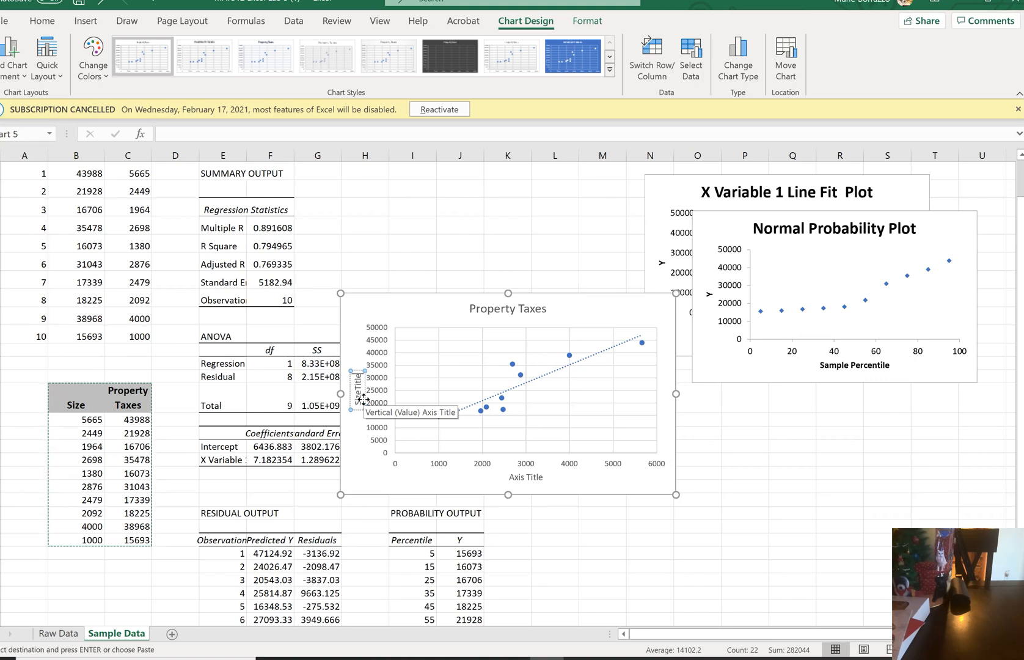
key("BackSpace")
key("BackSpace")
key("BackSpace")
key("BackSpace")
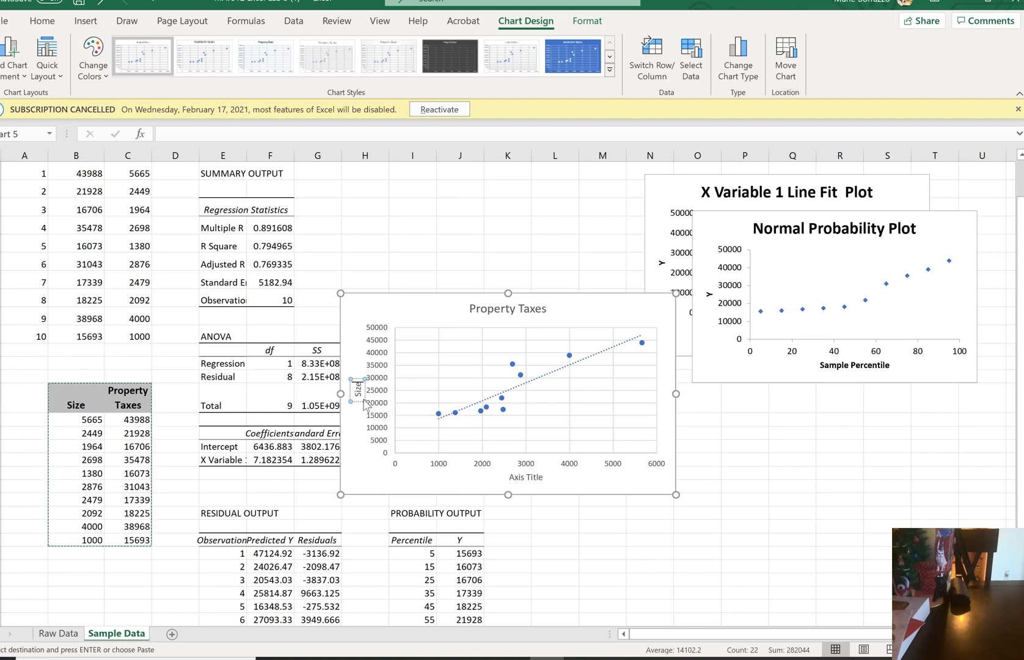
type("e")
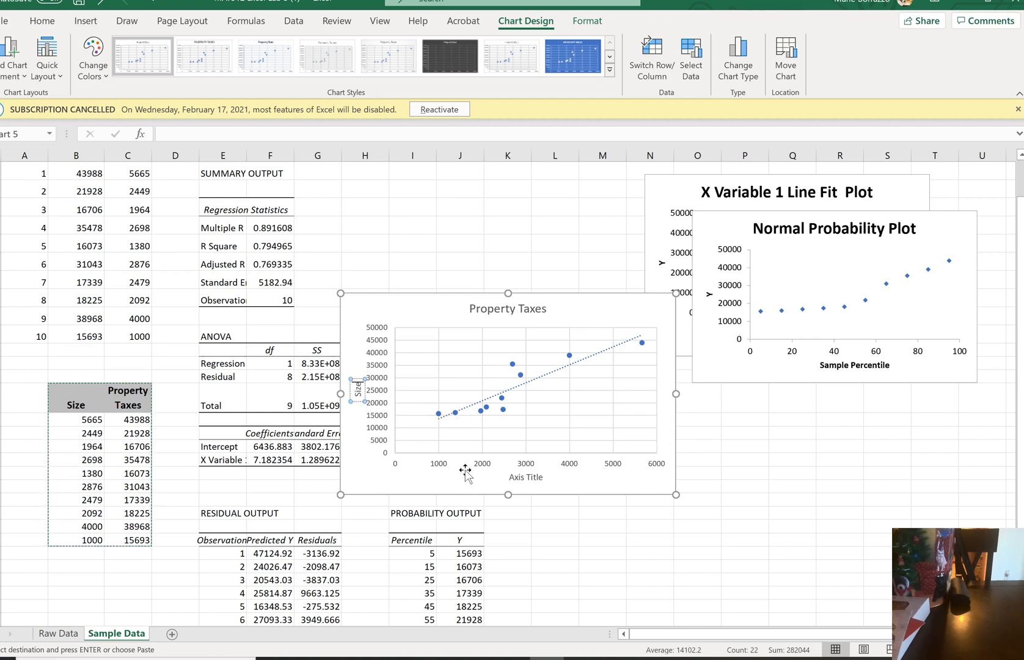
Replace the text of the scatterplot's vertical axis title with Property Taxes
left_click(524, 477)
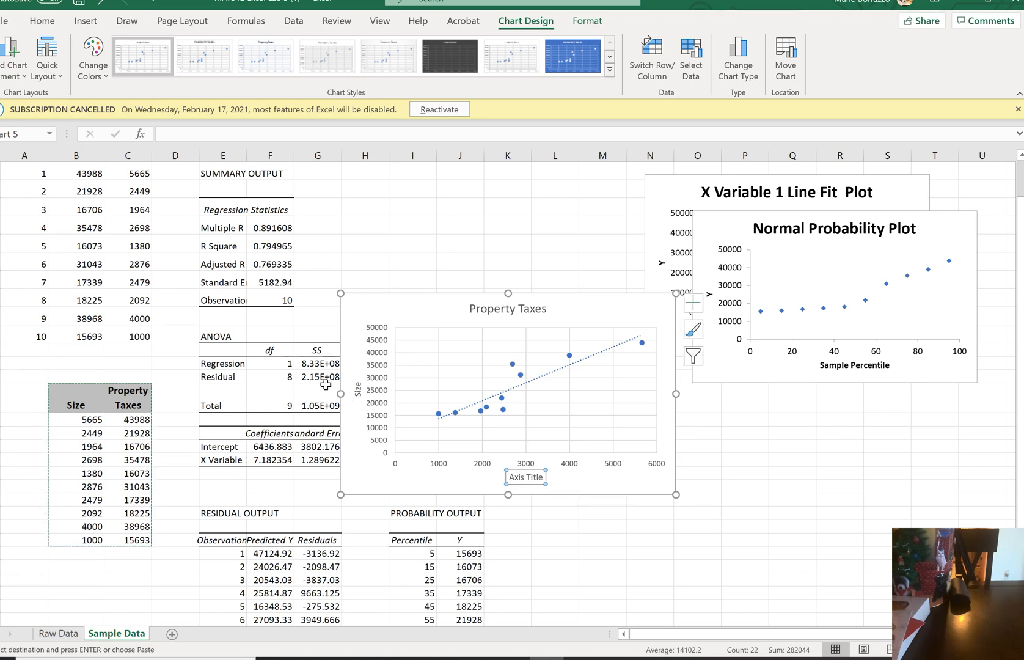
left_click(359, 389)
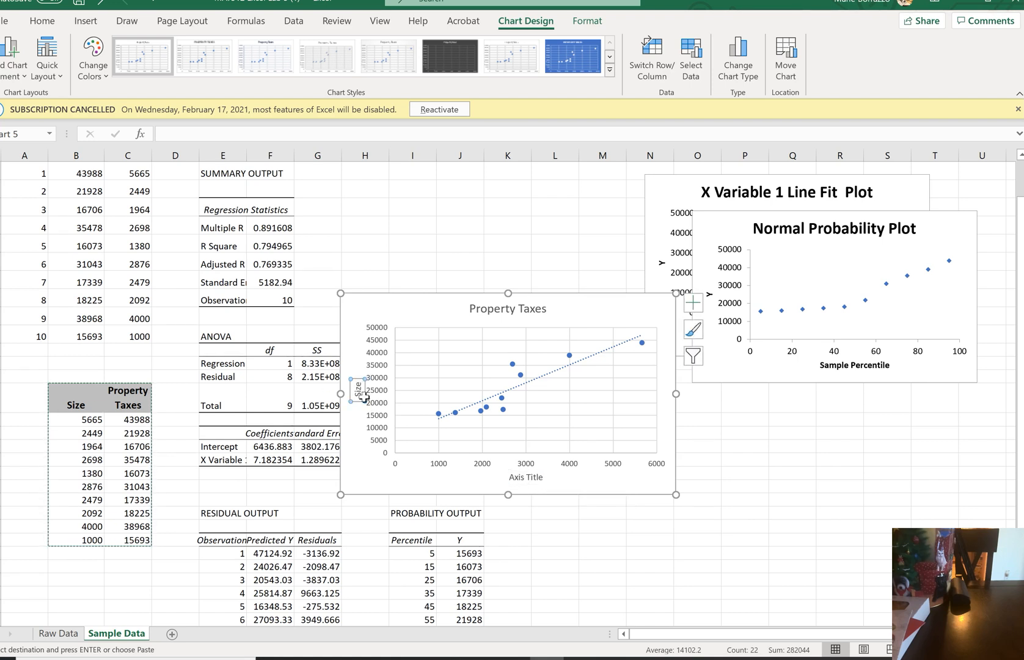
left_click(358, 389)
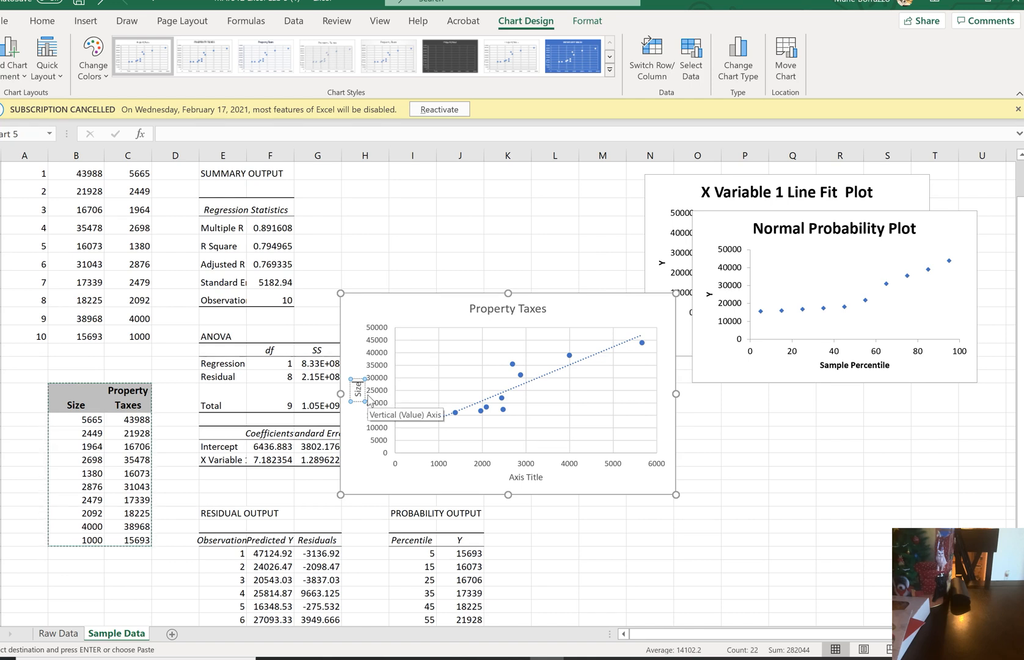
key("BackSpace")
key("BackSpace")
key("BackSpace")
key("BackSpace")
type("Property Taxes")
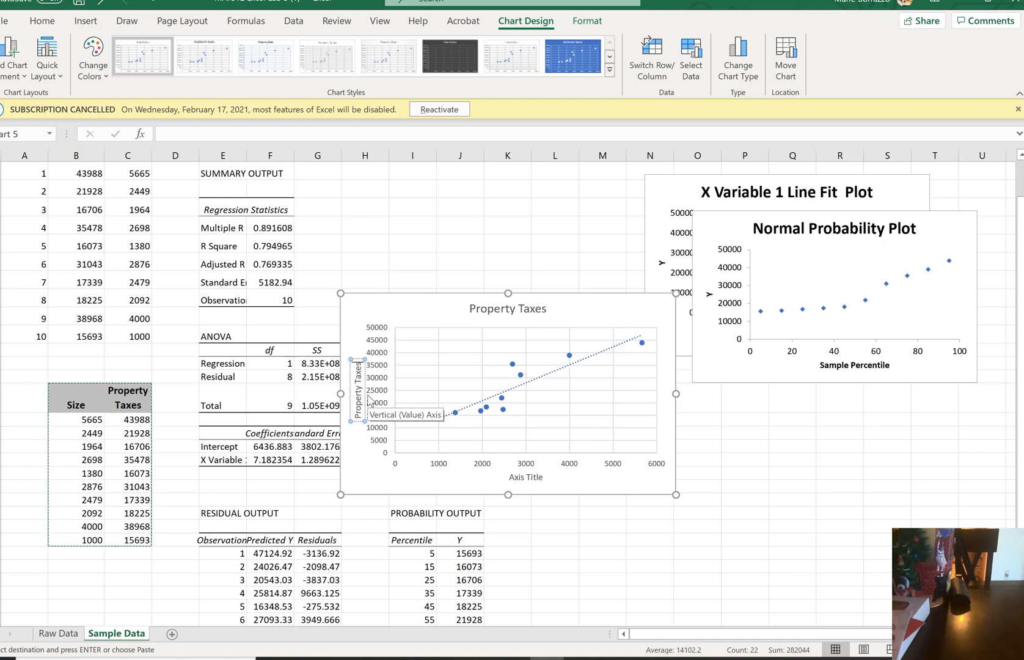
Paste the copied table data into the vertical axis title, and delete it again so only Property Taxes remains
key("ctrl+v")
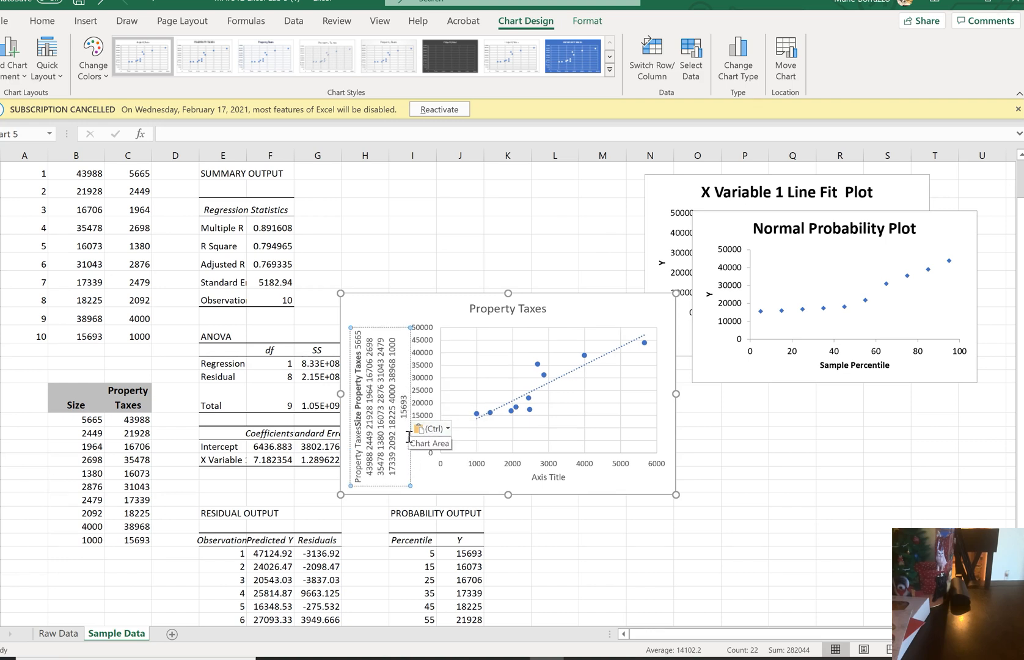
key("BackSpace")
key("BackSpace")
key("BackSpace")
key("BackSpace")
key("BackSpace")
key("BackSpace")
key("BackSpace")
key("BackSpace")
key("BackSpace")
key("BackSpace")
key("BackSpace")
key("BackSpace")
key("BackSpace")
key("BackSpace")
key("BackSpace")
key("BackSpace")
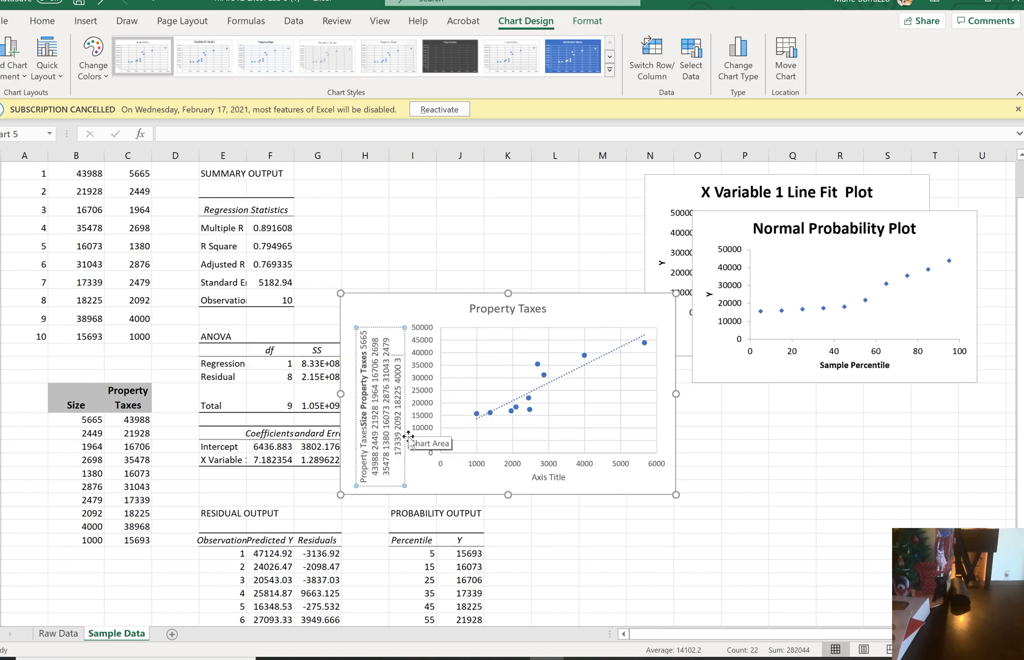
key("BackSpace")
key("BackSpace")
key("BackSpace")
key("BackSpace")
key("BackSpace")
key("BackSpace")
key("BackSpace")
key("BackSpace")
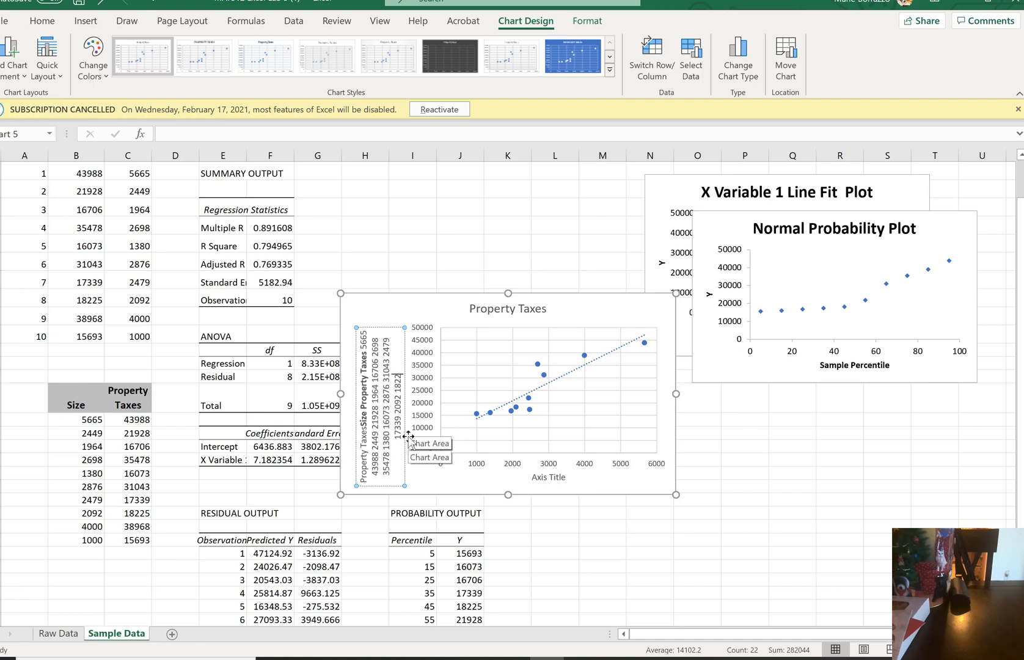
key("BackSpace")
key("BackSpace")
key("BackSpace")
key("BackSpace")
key("BackSpace")
key("BackSpace")
key("BackSpace")
key("BackSpace")
key("BackSpace")
key("BackSpace")
key("BackSpace")
key("BackSpace")
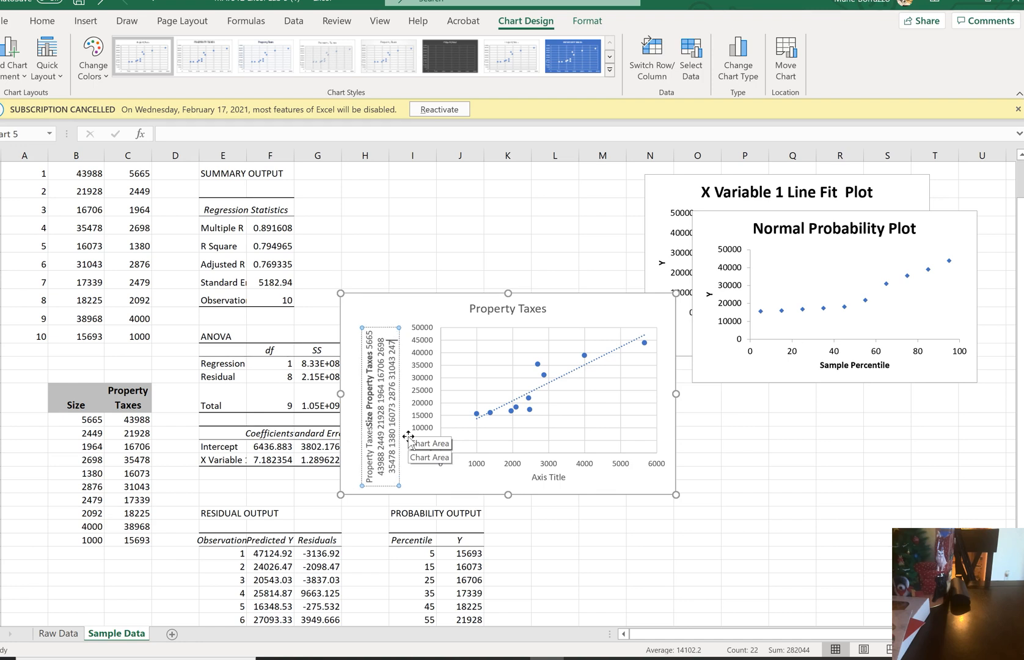
key("BackSpace")
key("BackSpace")
key("BackSpace")
key("BackSpace")
key("BackSpace")
key("BackSpace")
key("BackSpace")
key("BackSpace")
key("BackSpace")
key("BackSpace")
key("BackSpace")
key("BackSpace")
key("BackSpace")
key("BackSpace")
key("BackSpace")
key("BackSpace")
key("BackSpace")
key("BackSpace")
key("BackSpace")
key("BackSpace")
key("BackSpace")
key("BackSpace")
key("BackSpace")
key("BackSpace")
key("BackSpace")
key("BackSpace")
key("BackSpace")
key("BackSpace")
key("BackSpace")
key("BackSpace")
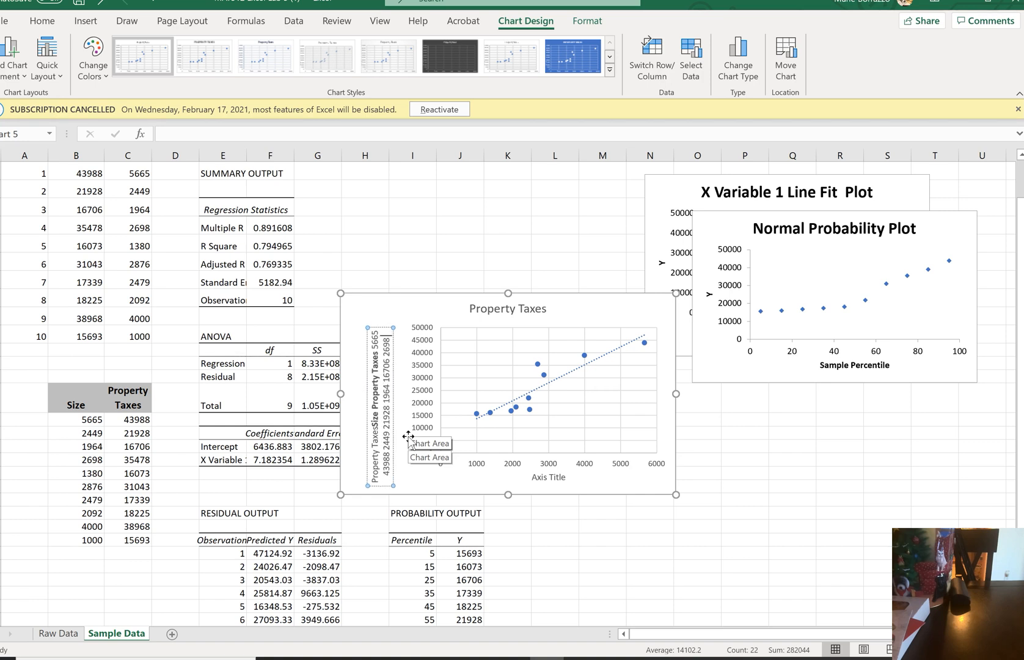
key("BackSpace")
key("BackSpace")
key("BackSpace")
key("BackSpace")
key("BackSpace")
key("BackSpace")
key("BackSpace")
key("BackSpace")
key("BackSpace")
key("BackSpace")
key("BackSpace")
key("BackSpace")
key("BackSpace")
key("BackSpace")
key("BackSpace")
key("BackSpace")
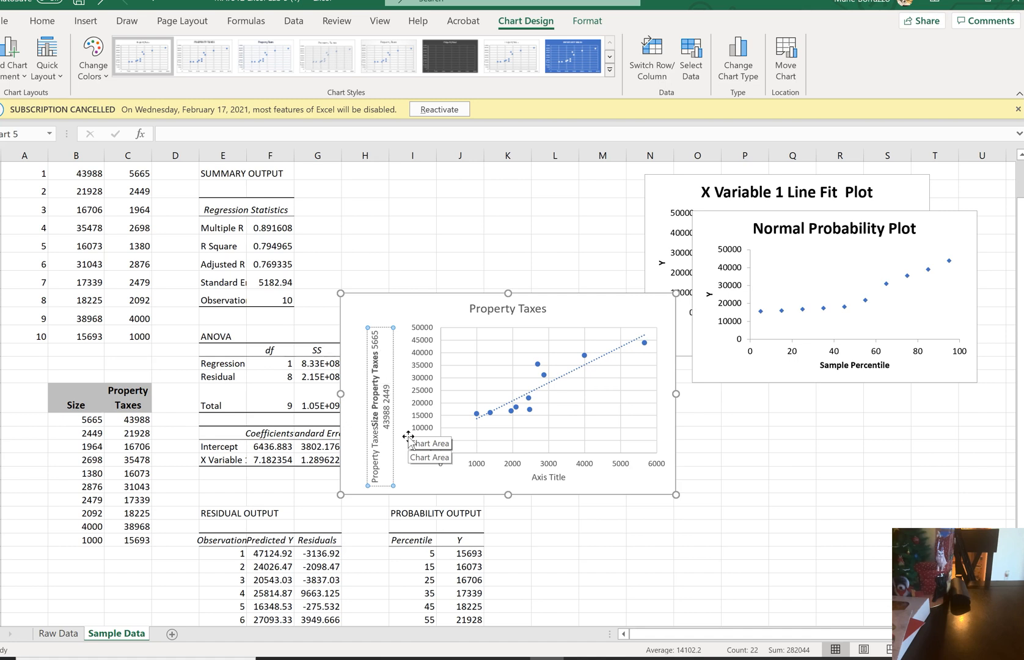
key("BackSpace")
key("BackSpace")
key("BackSpace")
key("BackSpace")
key("BackSpace")
key("BackSpace")
key("BackSpace")
key("BackSpace")
key("BackSpace")
key("BackSpace")
key("BackSpace")
key("BackSpace")
key("BackSpace")
key("BackSpace")
key("BackSpace")
key("BackSpace")
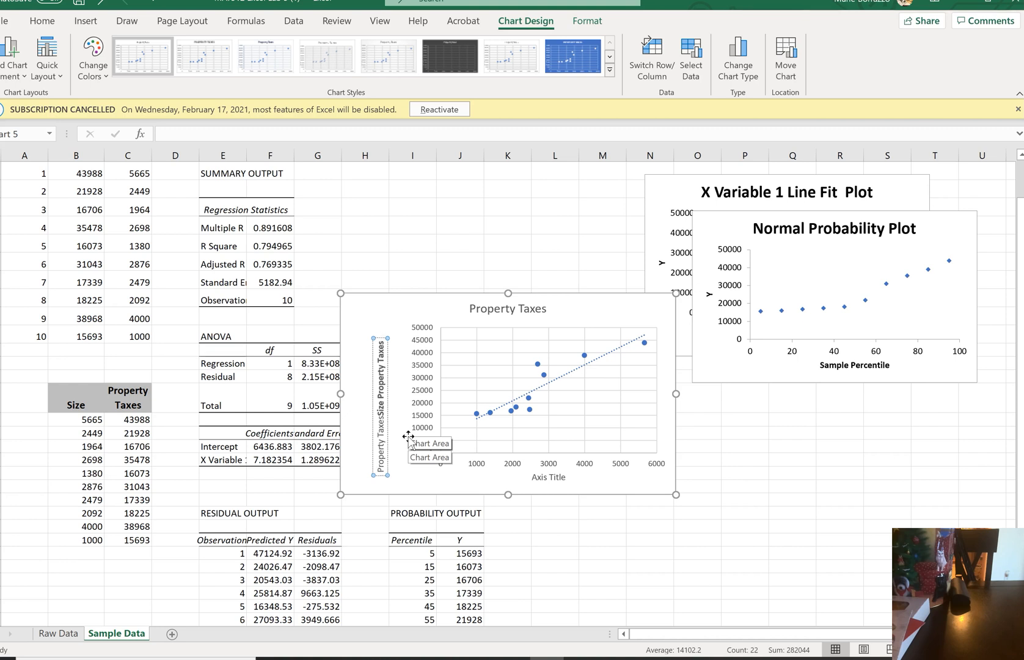
key("BackSpace")
key("BackSpace")
key("BackSpace")
key("BackSpace")
key("BackSpace")
key("BackSpace")
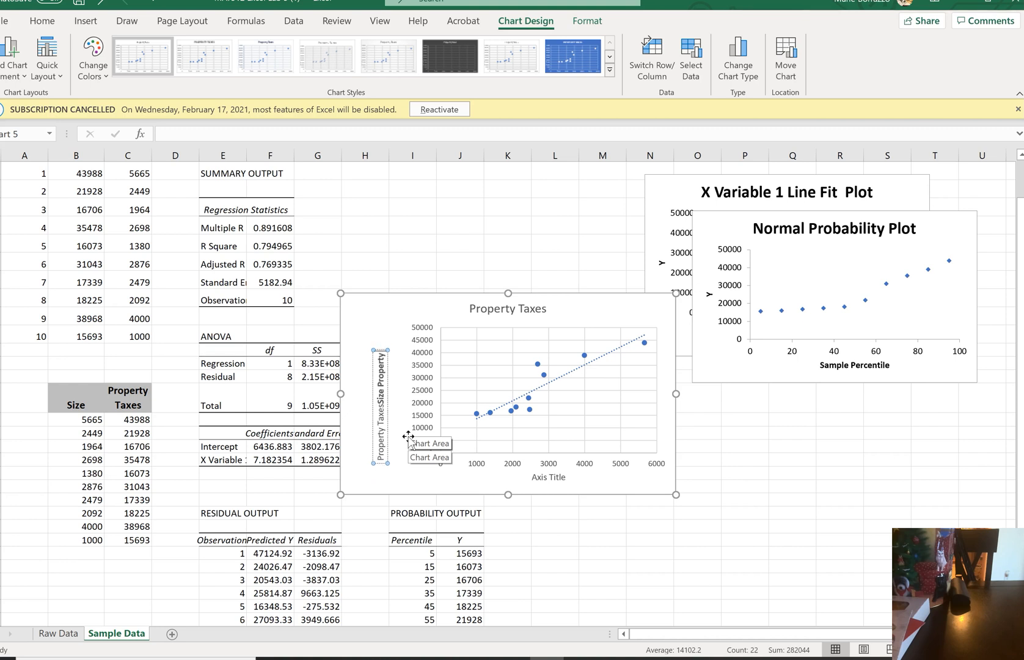
key("BackSpace")
key("BackSpace")
key("BackSpace")
key("BackSpace")
key("BackSpace")
key("BackSpace")
key("BackSpace")
key("BackSpace")
key("BackSpace")
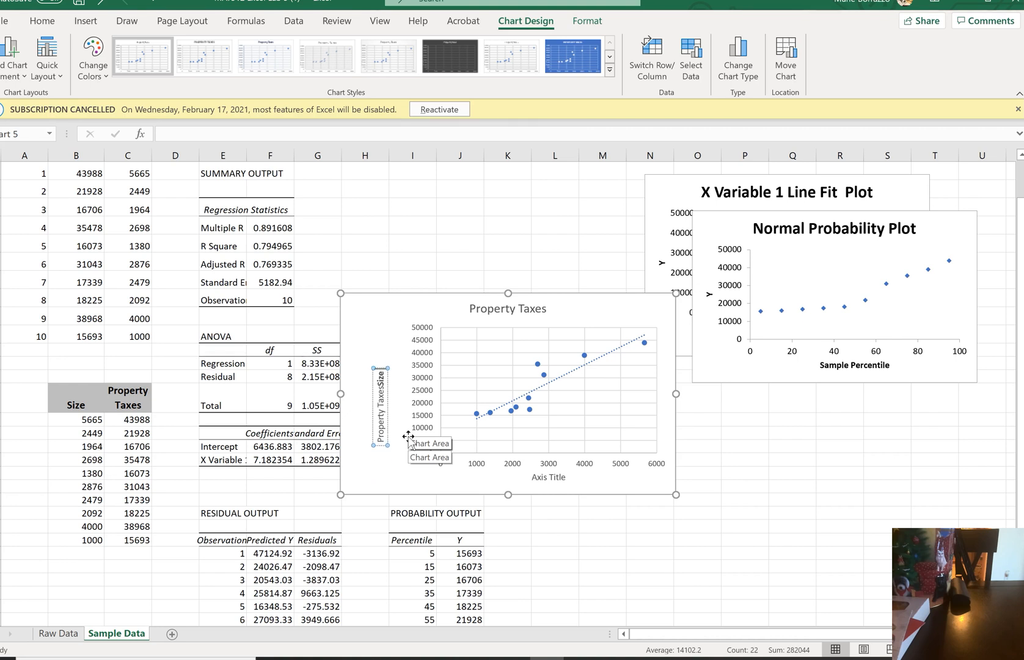
left_click(408, 436)
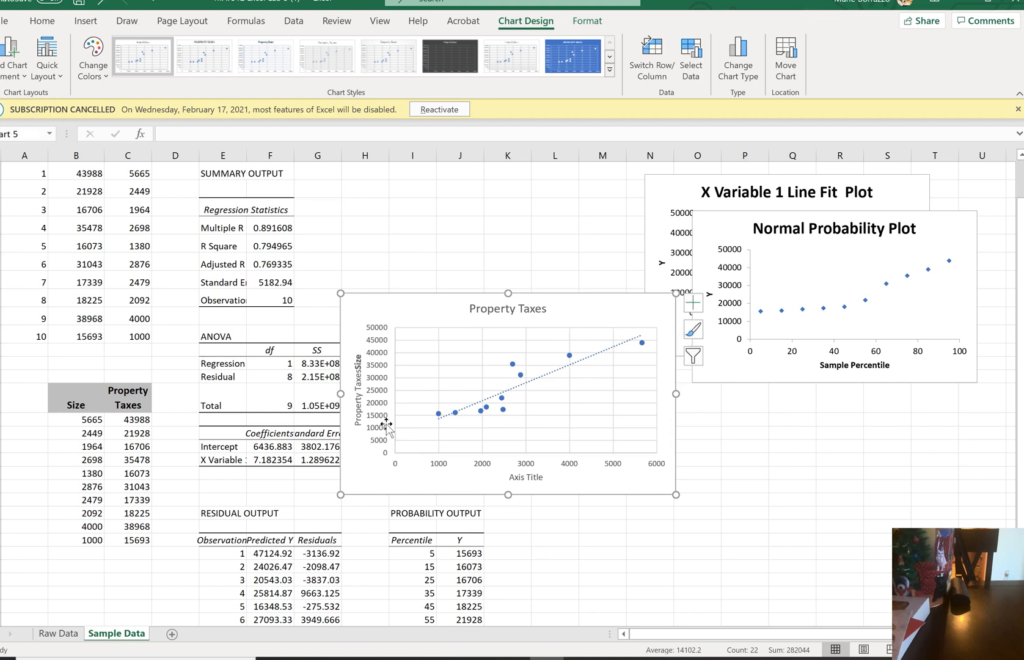
double_click(356, 372)
left_click(356, 372)
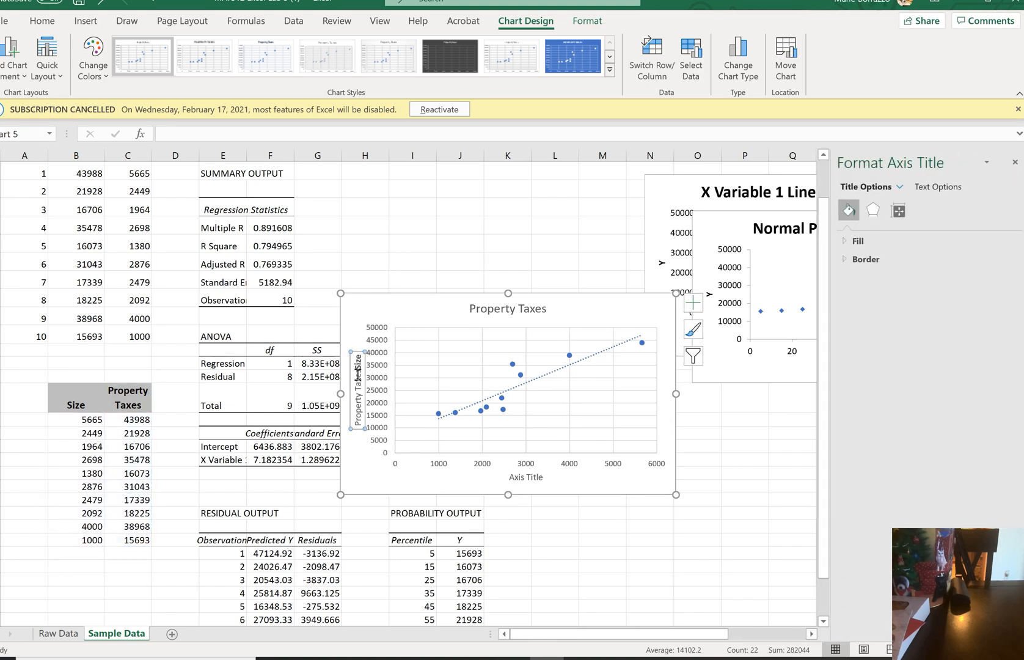
left_click(358, 371)
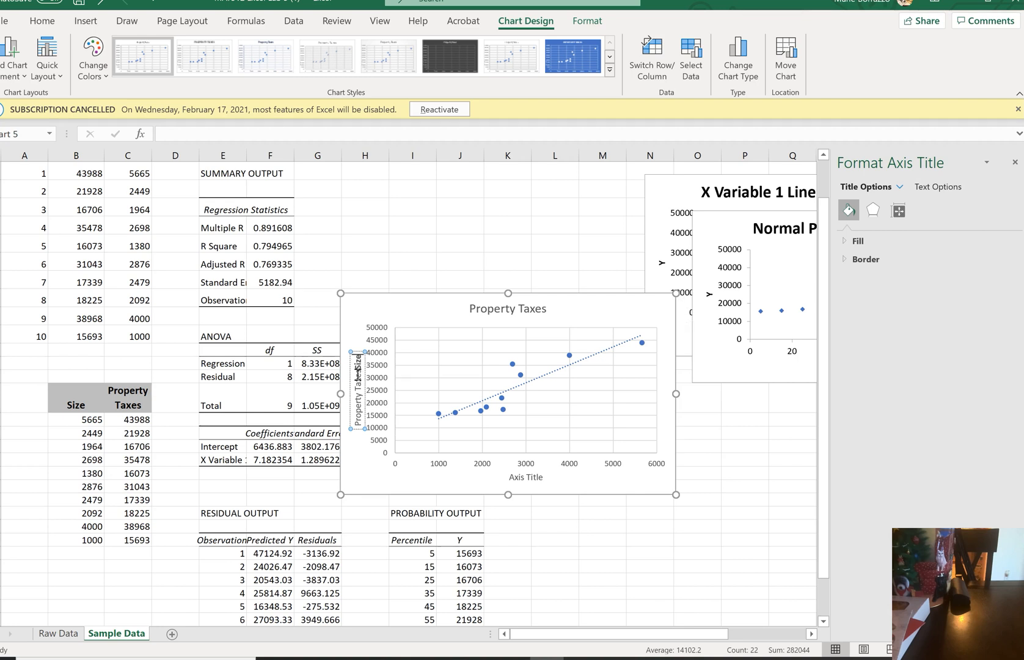
key("Delete")
key("Delete")
key("Delete")
key("Delete")
Set the scatterplot's horizontal axis title to Size and move the chart up beside the regression statistics
left_click(529, 477)
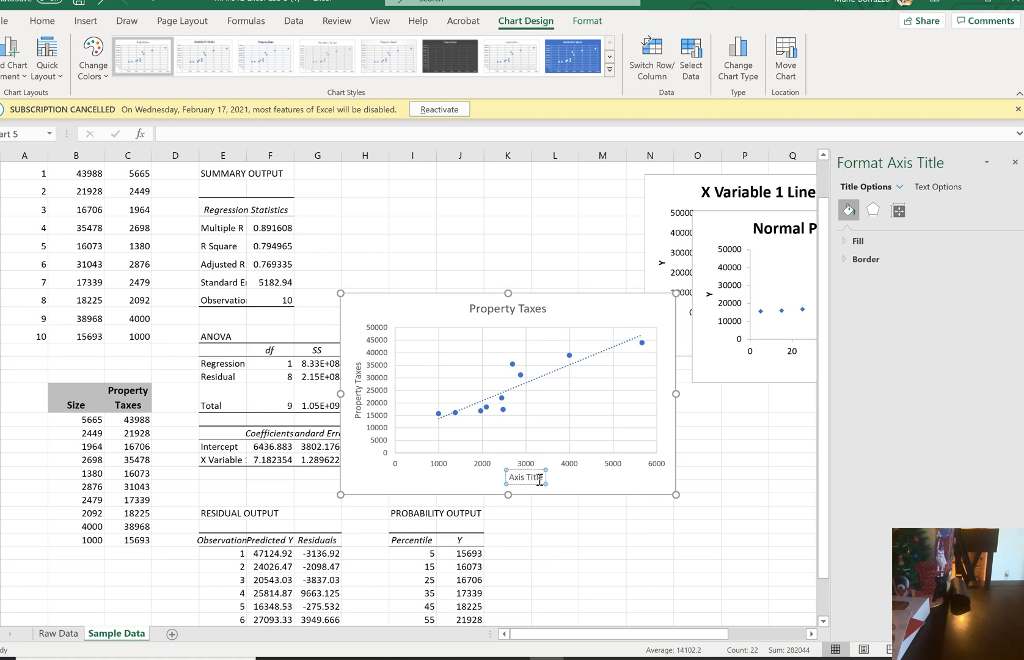
key("BackSpace")
key("BackSpace")
key("BackSpace")
key("BackSpace")
key("BackSpace")
key("BackSpace")
key("BackSpace")
key("BackSpace")
key("BackSpace")
key("BackSpace")
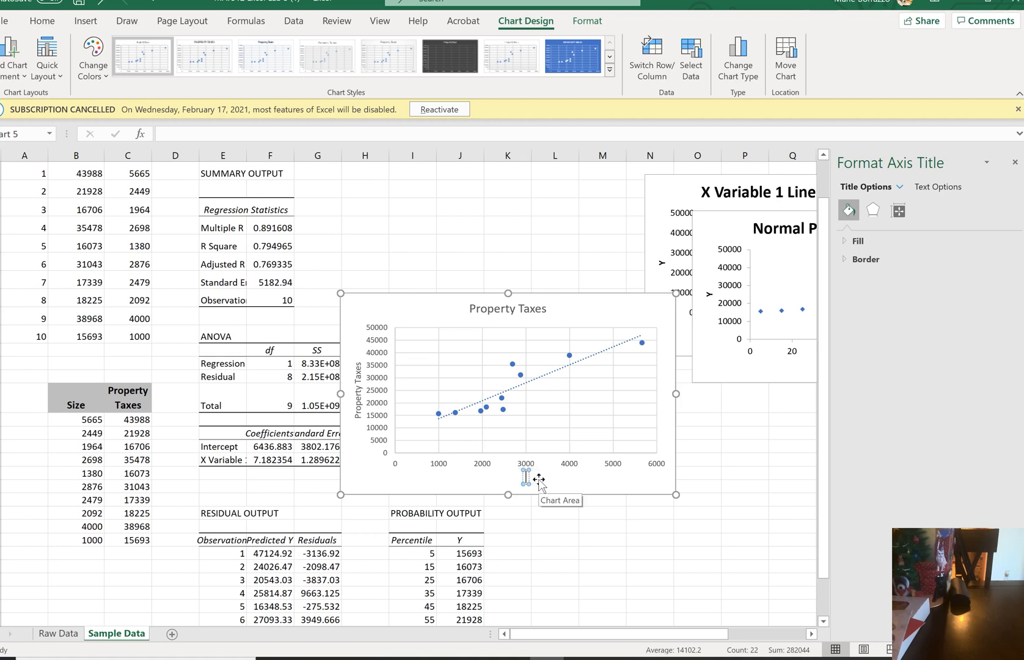
type("Size")
left_click(569, 482)
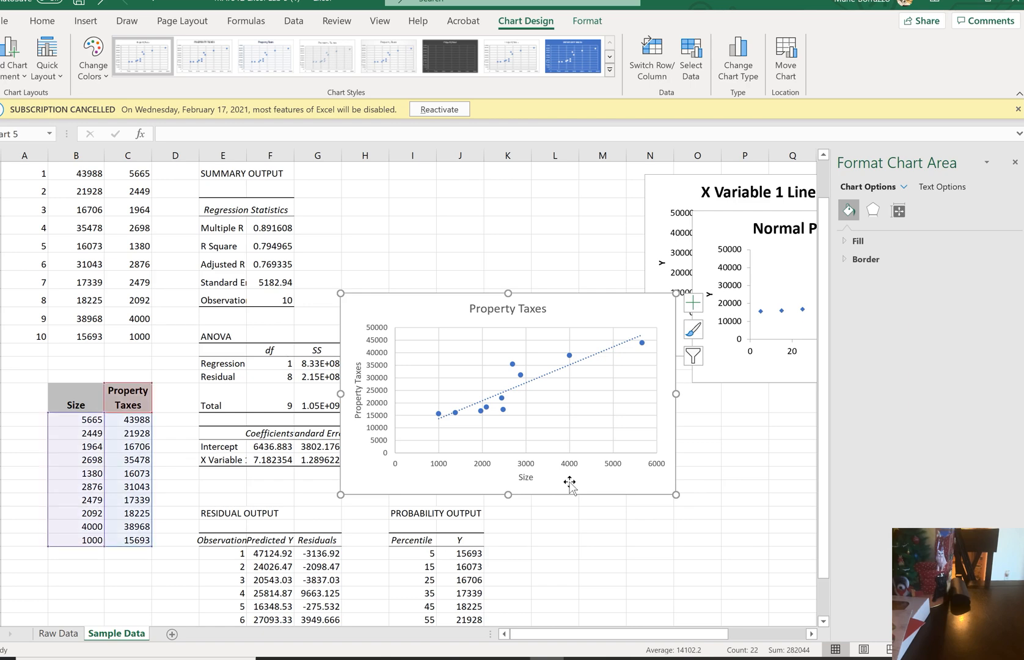
left_click_drag(591, 301, 559, 248)
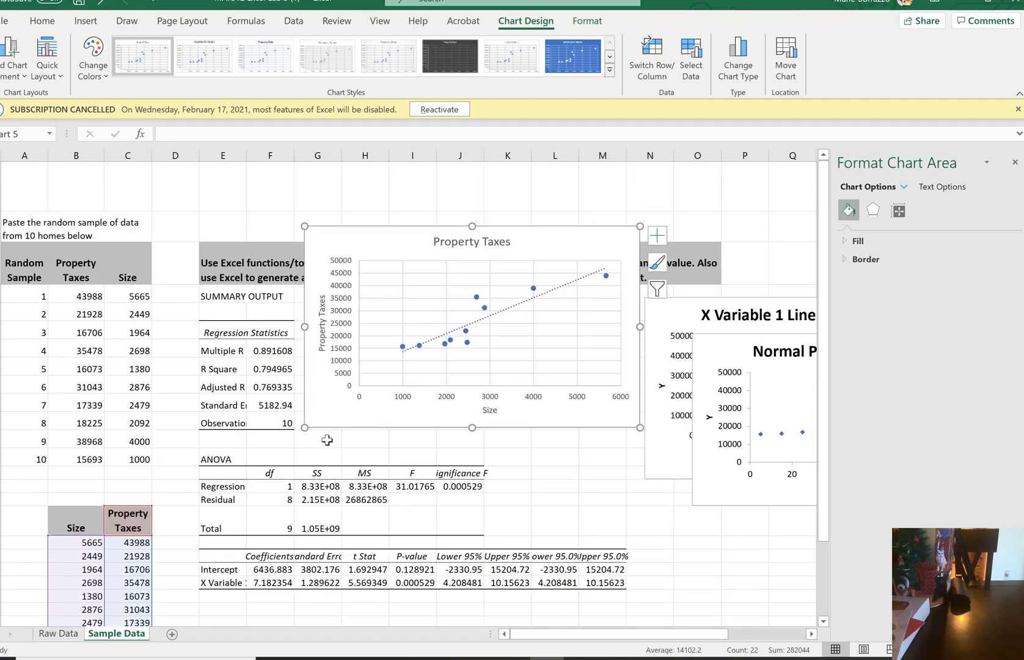
Enter the regression equation "Predicted y = 7.18X+6436.88" in F22, just below the coefficients table
left_click(259, 599)
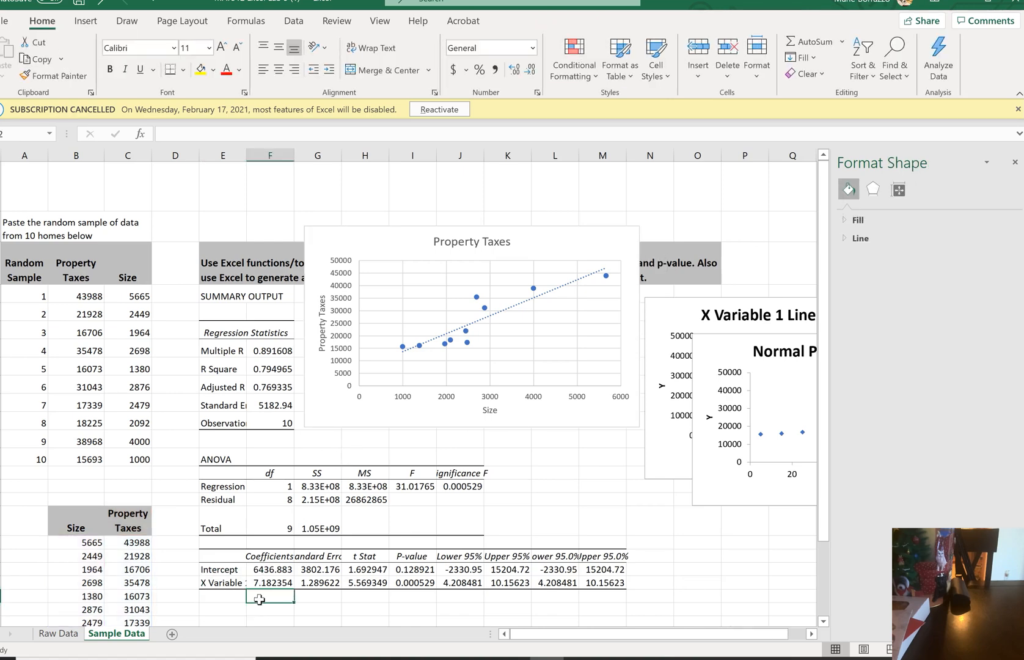
type("Predicte")
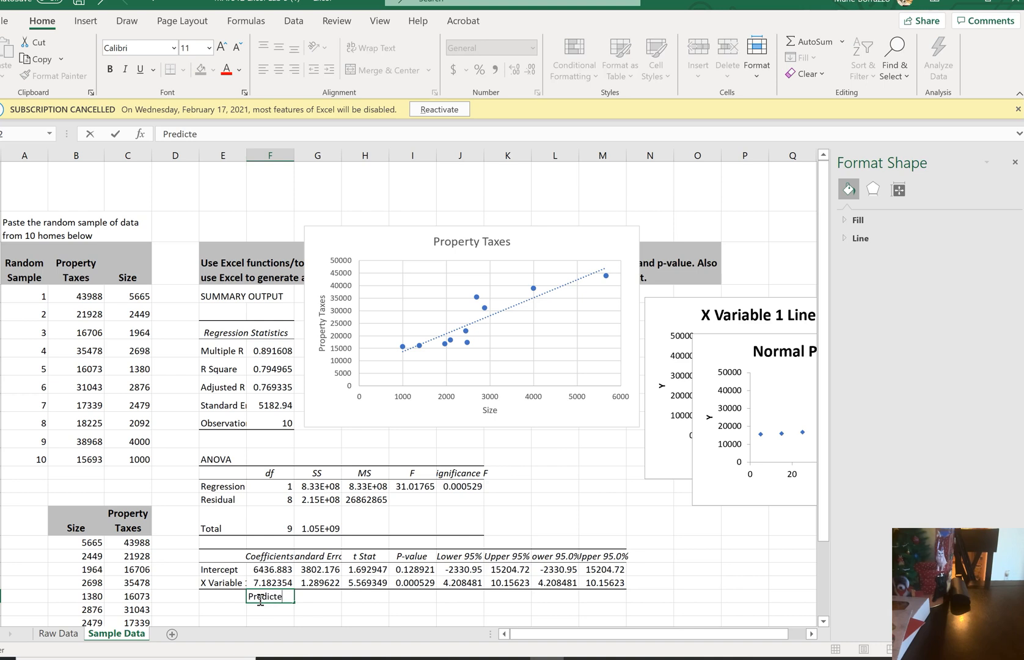
type("d y -")
type("7.18")
left_click(300, 596)
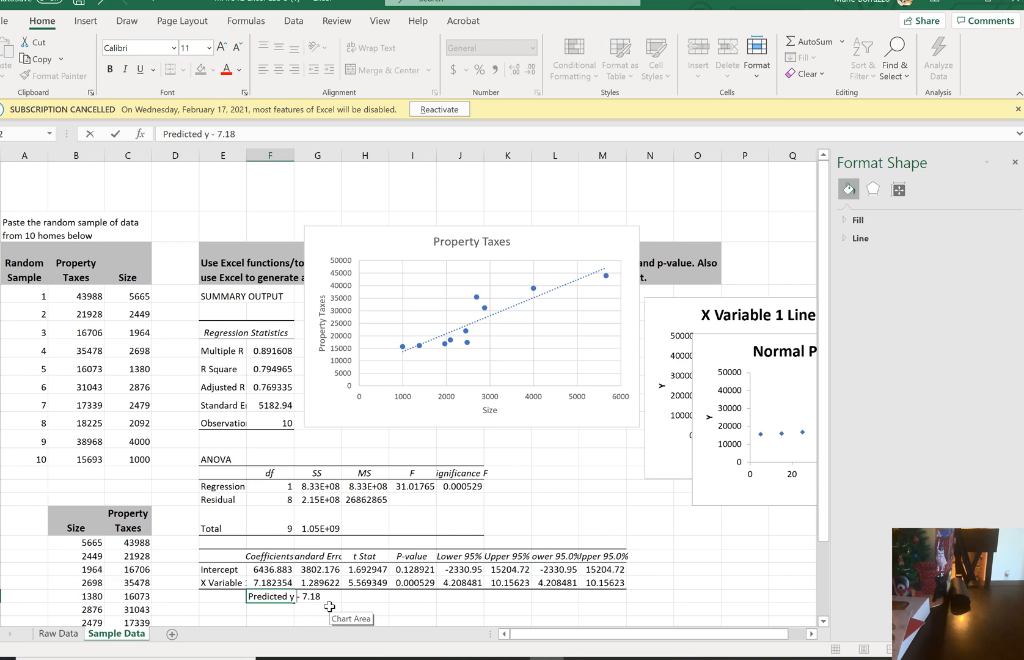
key("BackSpace")
type("= 7.18X+")
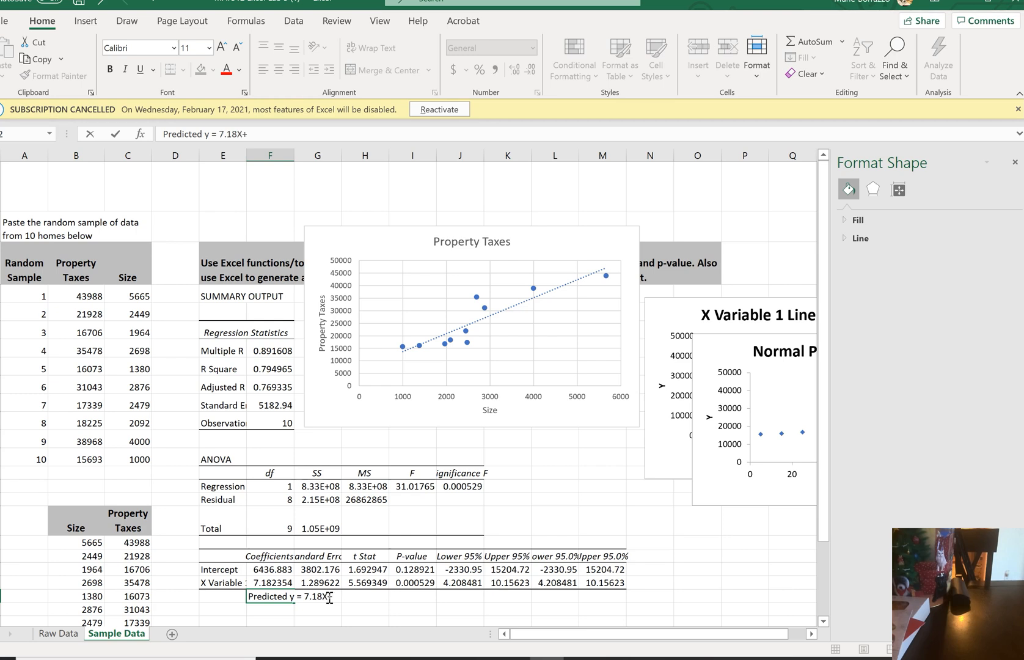
type("6436.88")
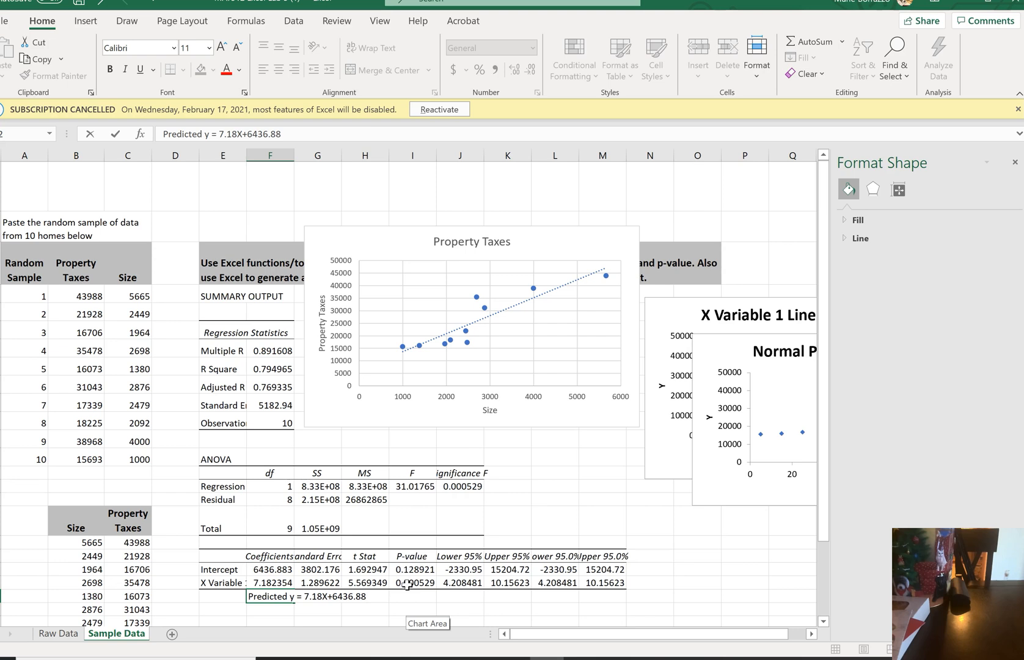
Examine the coefficients' P-values, the repeated 95.0% bounds and individual data points on the Property Taxes scatterplot
left_click_drag(407, 583, 409, 569)
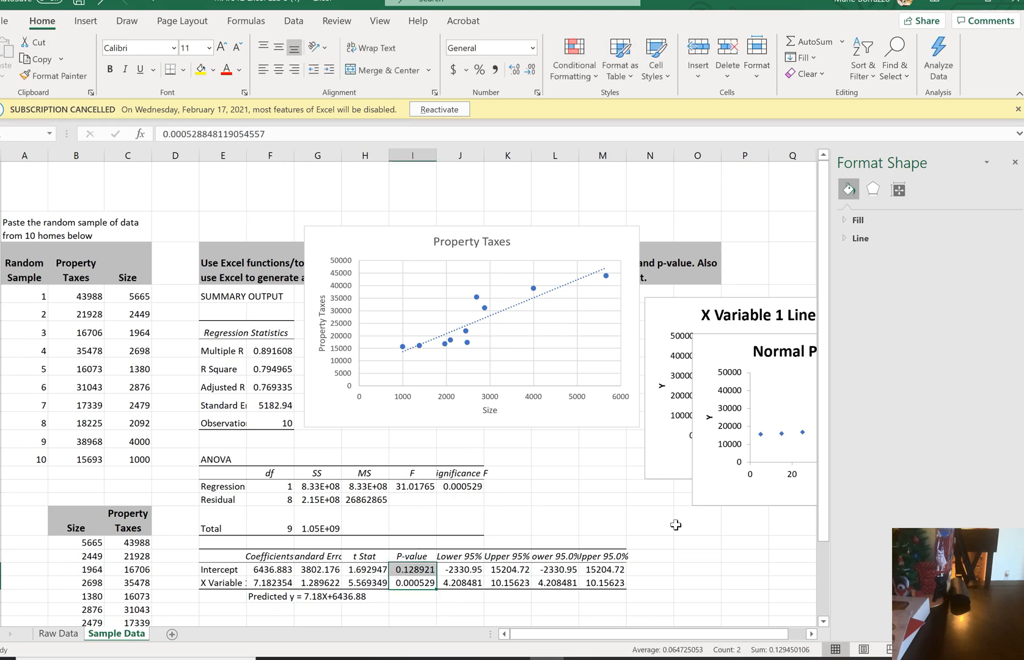
double_click(706, 592)
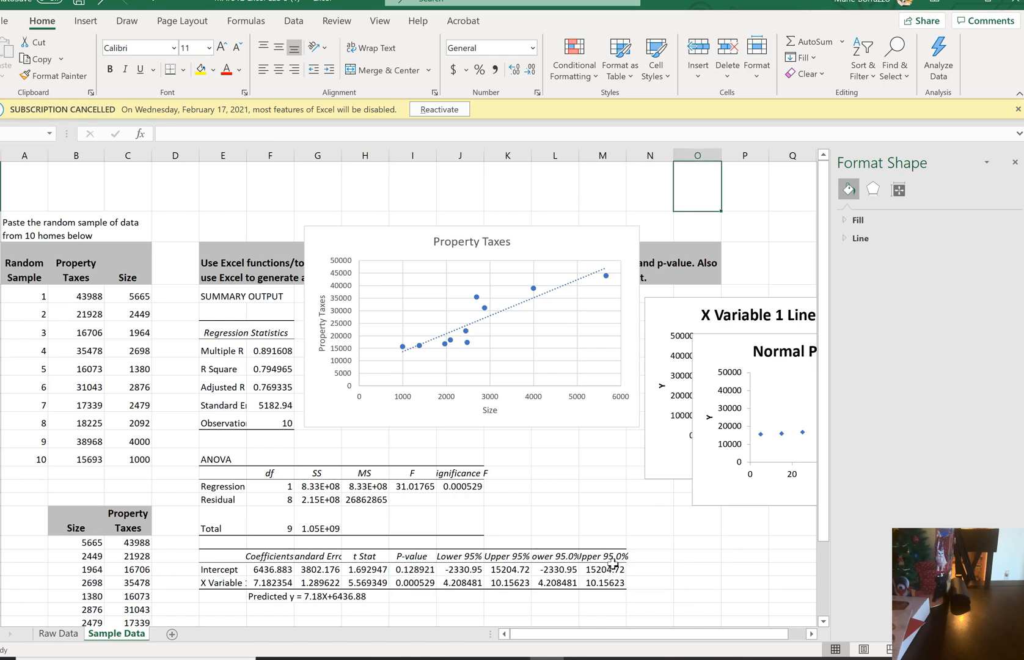
left_click_drag(559, 556, 600, 579)
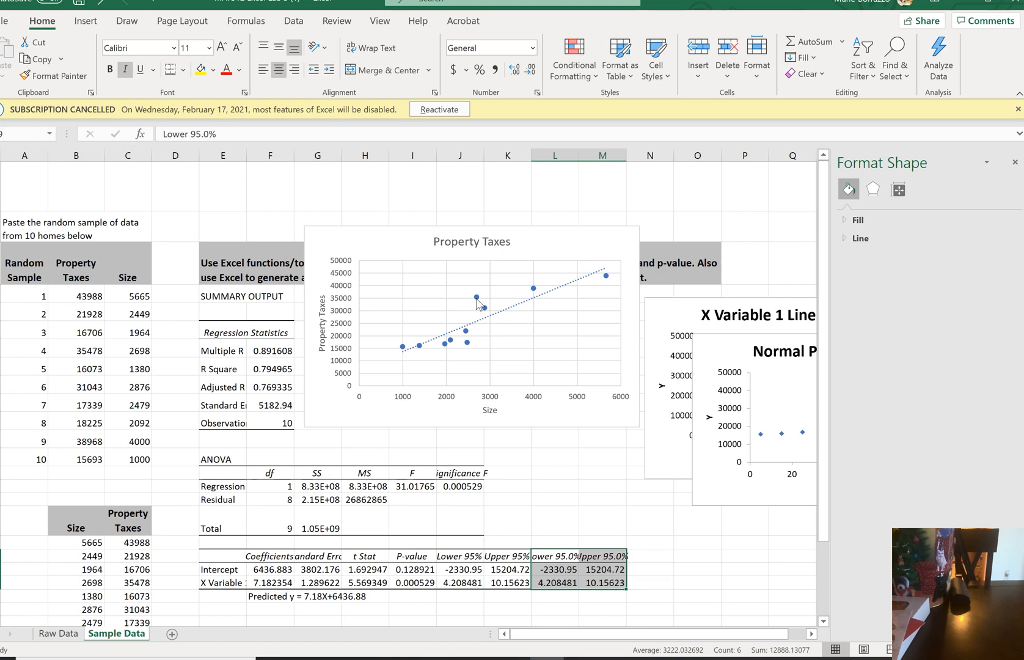
mouse_move(476, 297)
mouse_move(608, 282)
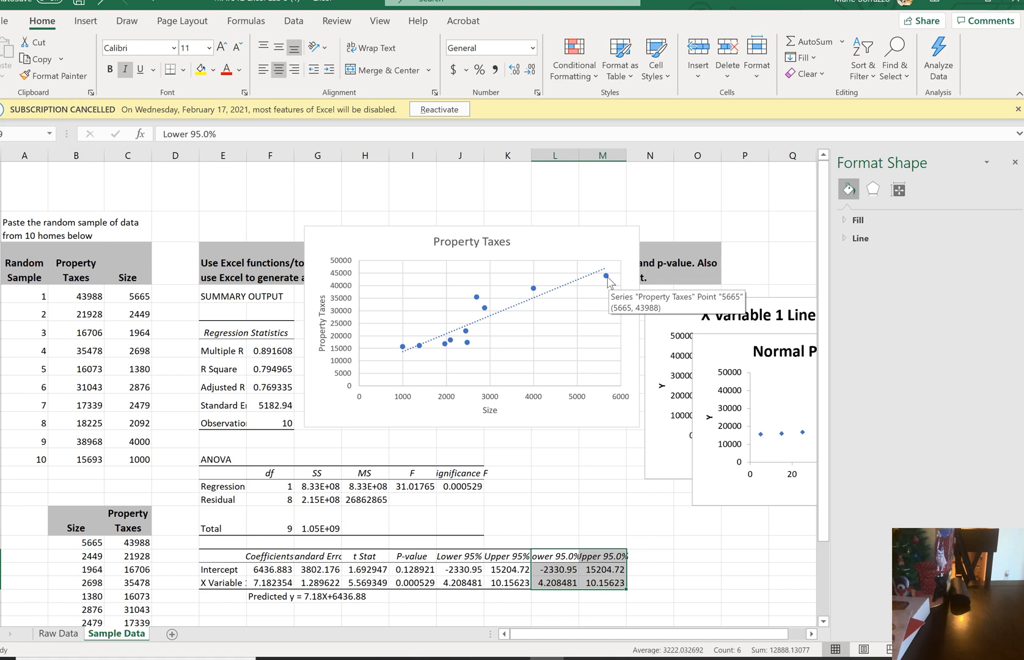
mouse_move(403, 349)
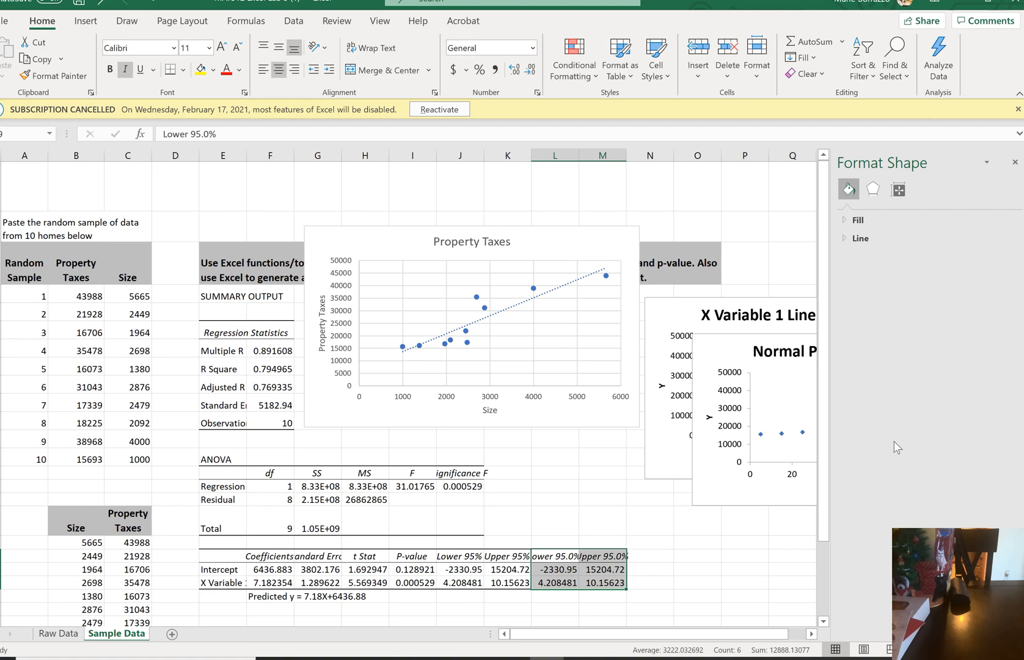
Close the formatting pane and move the Normal Probability Plot up, uncovering the points of the X Variable 1 Line Fit Plot
left_click(1014, 162)
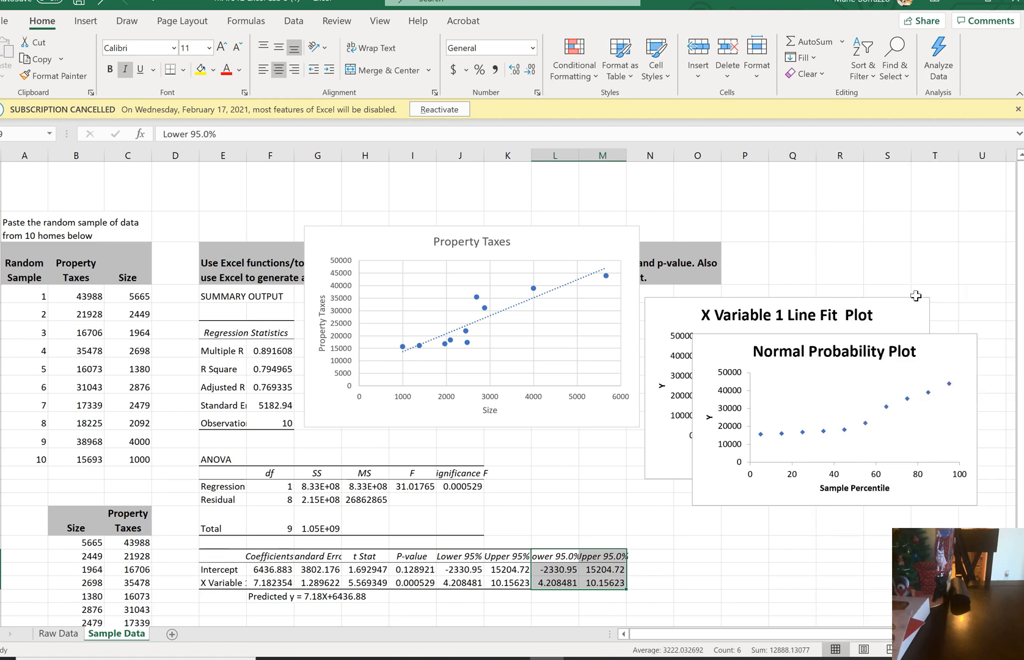
left_click_drag(927, 351, 959, 180)
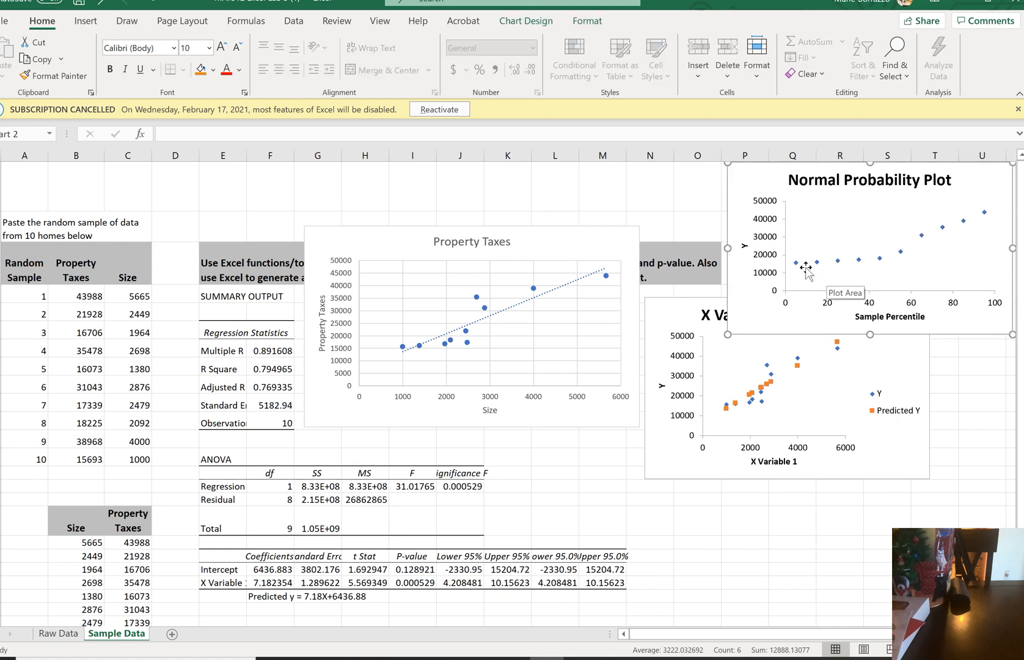
left_click(963, 234)
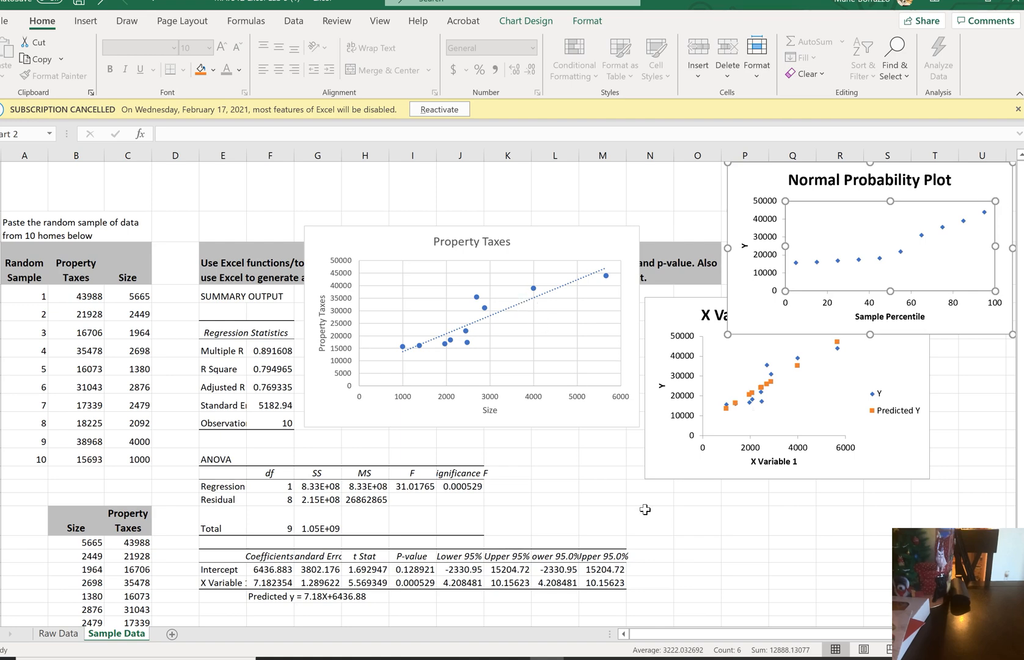
Look over the Residual Output and Probability Output tables below the regression results
scroll(645, 509, "down", 5)
scroll(645, 509, "down", 1)
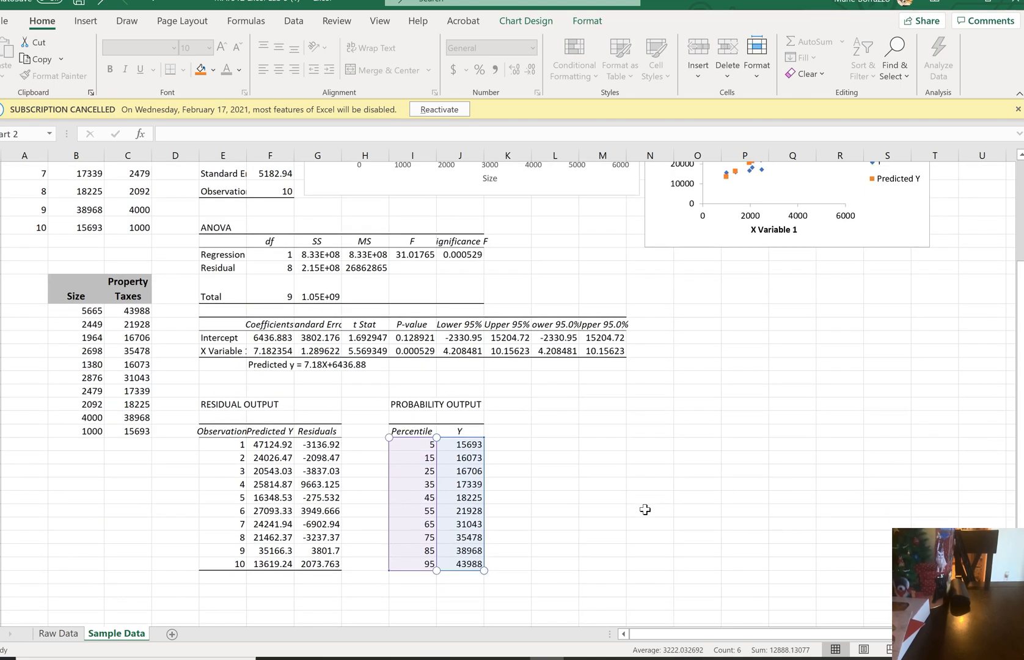
scroll(645, 509, "up", 2)
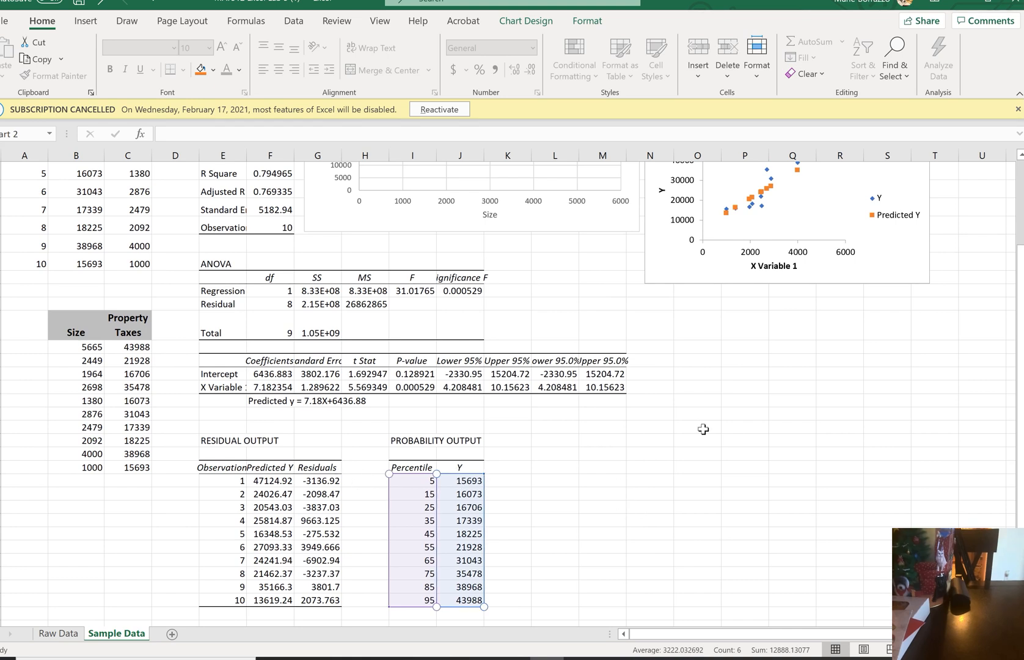
Examine the regression equation, the residual and probability tables, and how the Line Fit Plot compares with the Property Taxes scatterplot
scroll(814, 490, "up", 2)
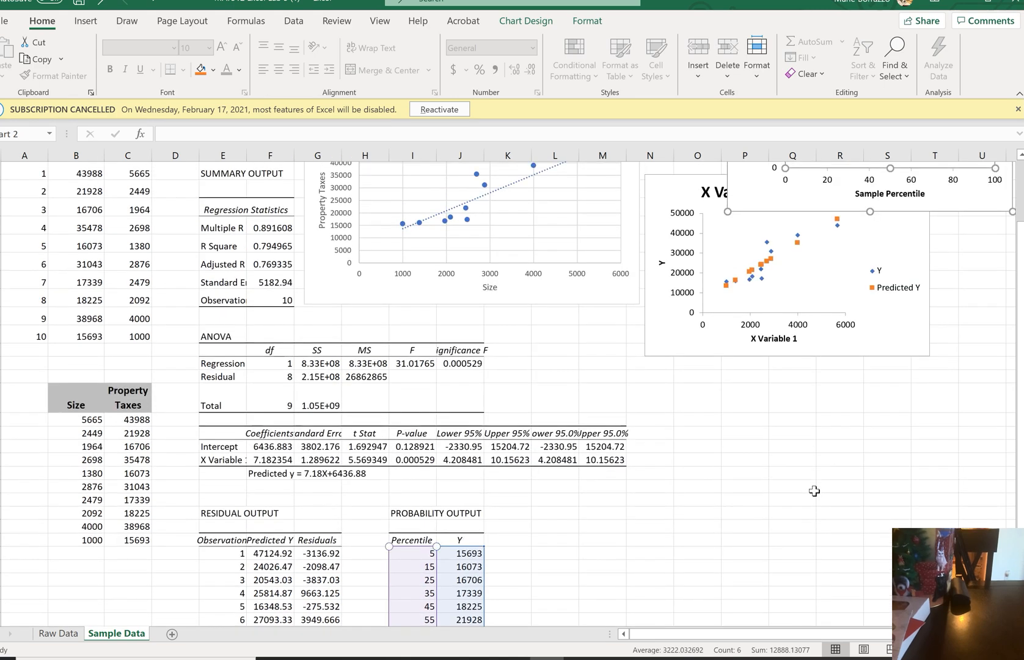
left_click_drag(861, 357, 767, 654)
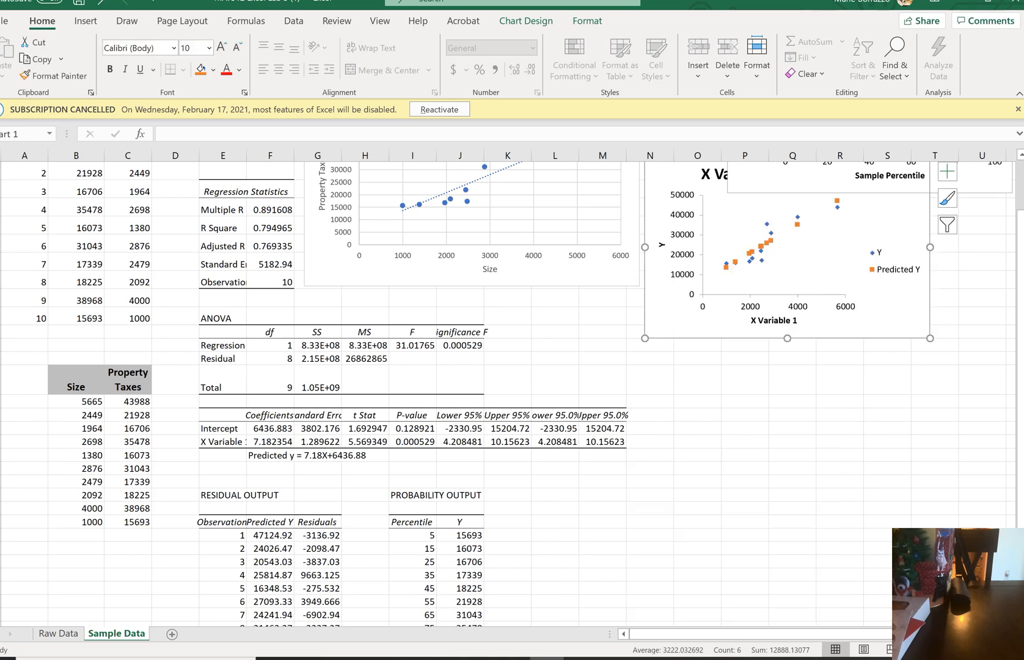
scroll(852, 541, "up", 1)
scroll(852, 541, "up", 3)
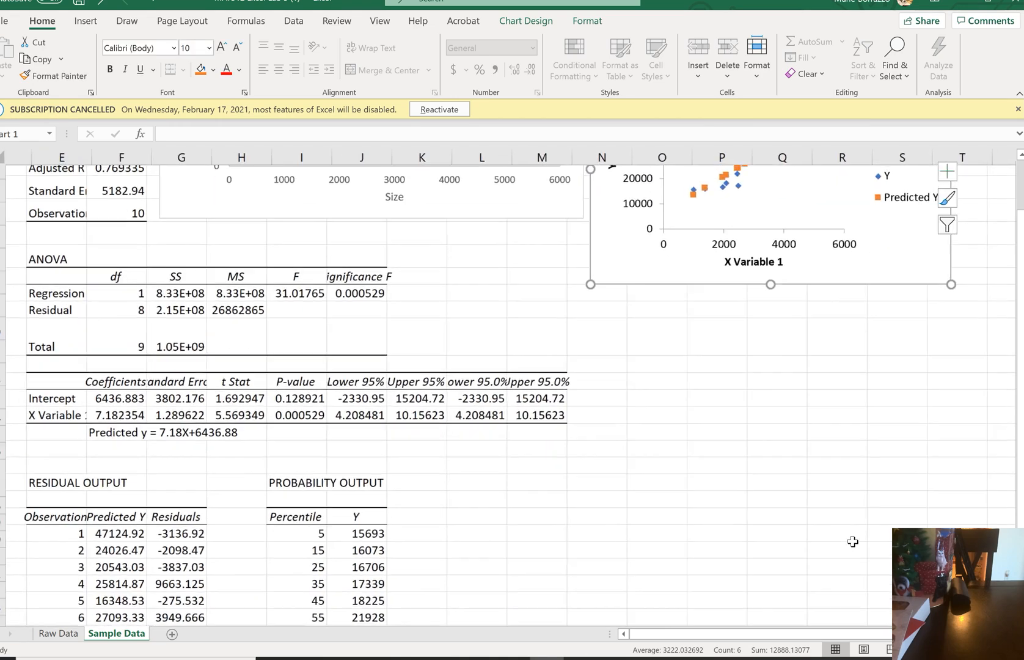
scroll(846, 541, "down", 3)
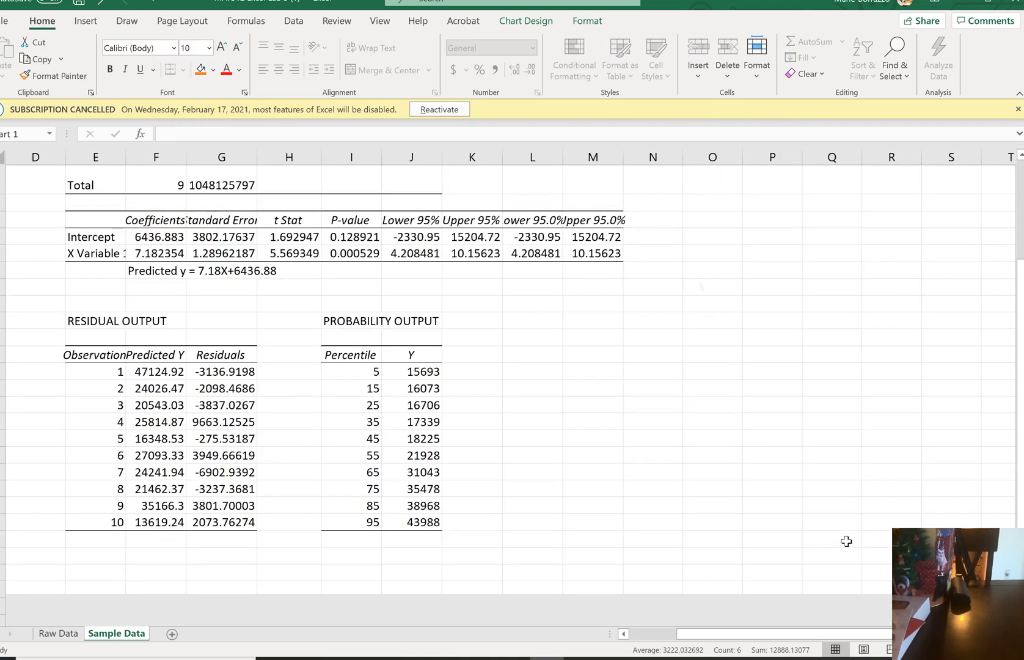
scroll(845, 541, "down", 1)
scroll(846, 541, "down", 2)
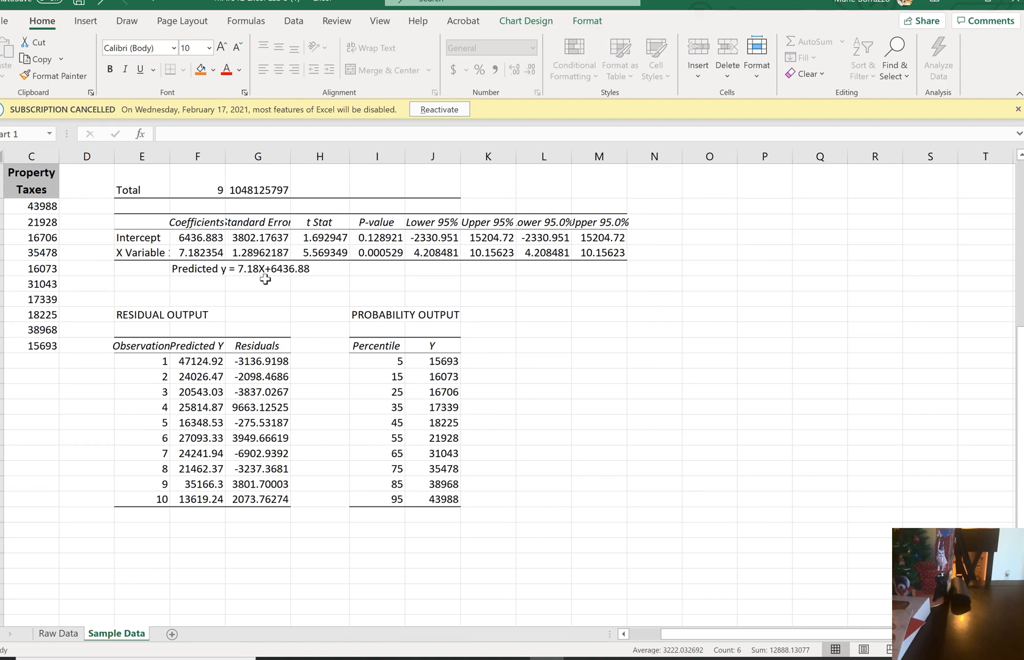
scroll(453, 287, "up", 7)
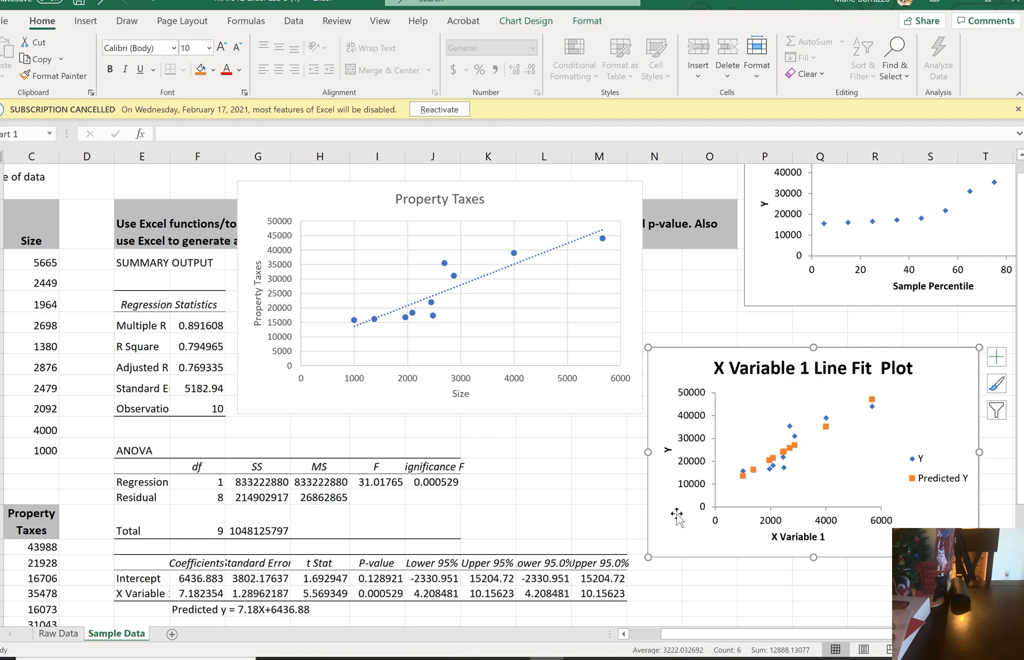
left_click_drag(676, 530, 662, 632)
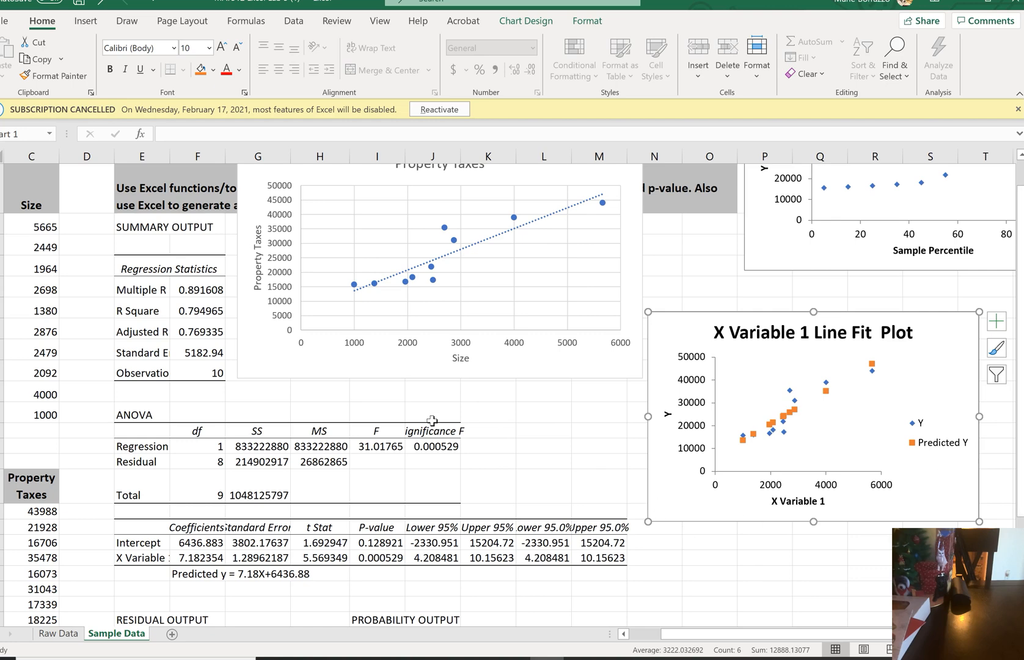
scroll(503, 416, "down", 3)
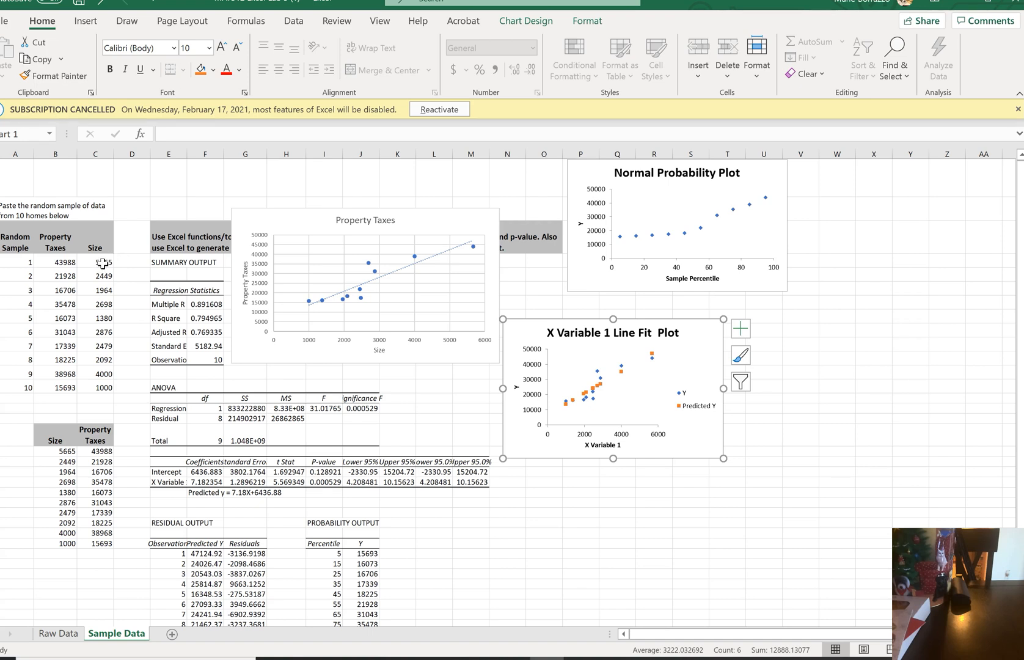
Enter the label "Descriptive statistics Size" in P24, below the X Variable 1 Line Fit Plot
left_click(578, 515)
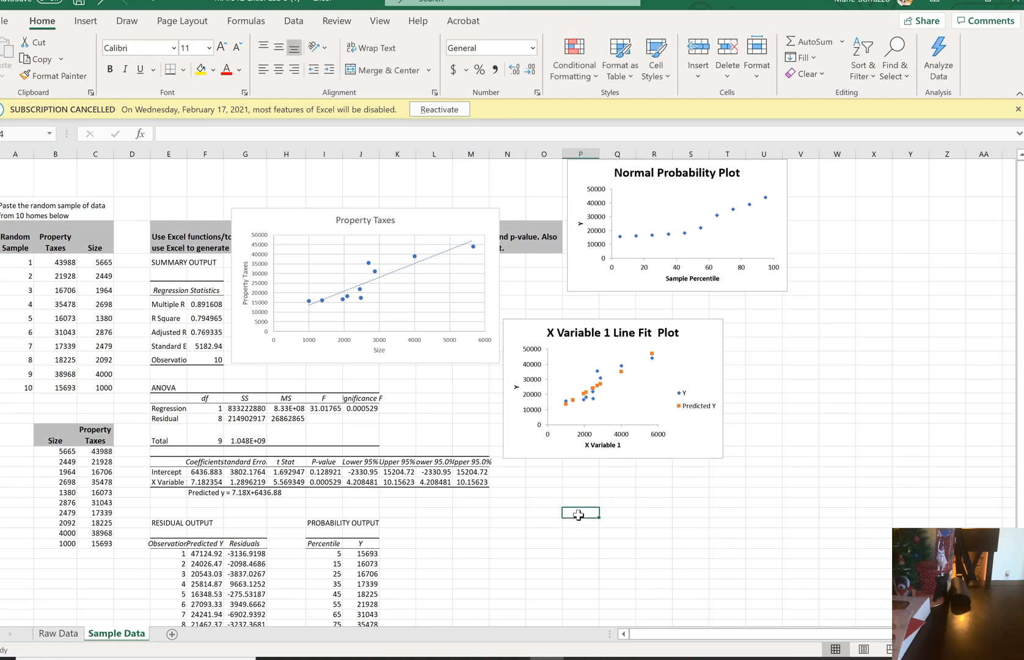
type("Descriptive statistics Size")
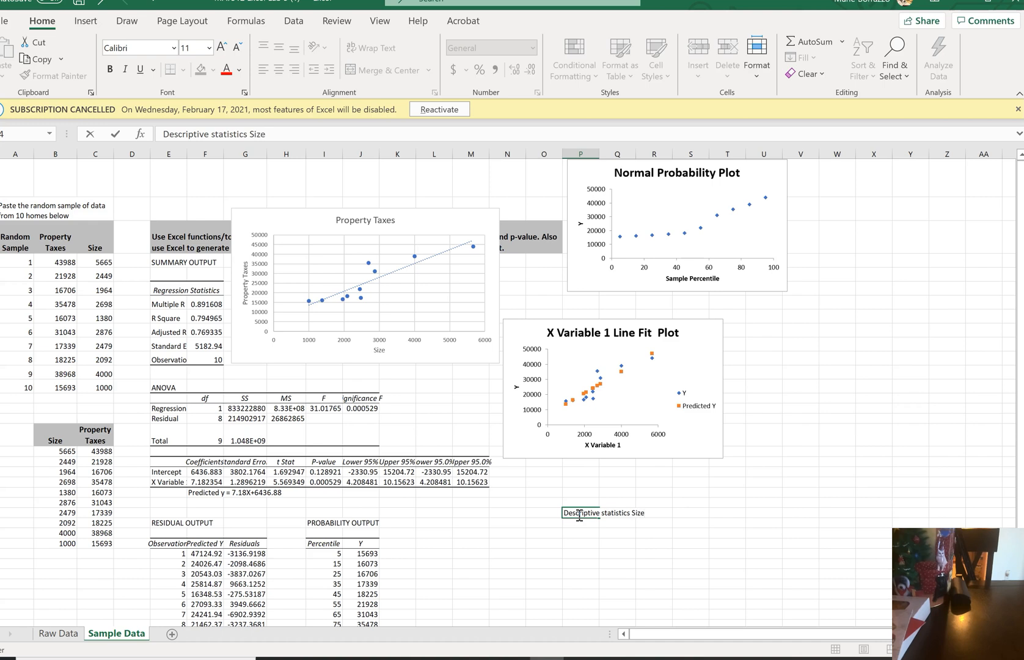
key("Return")
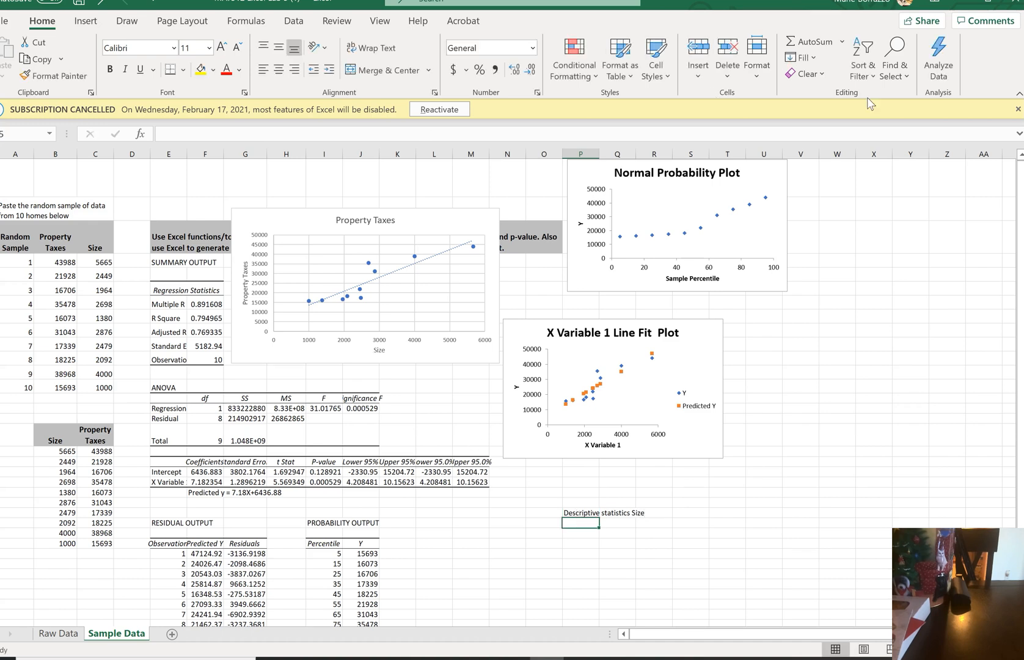
Run Descriptive Statistics on the Size values C4:C13 with summary statistics and a 95% confidence level for the mean, outputting to W2
left_click(294, 22)
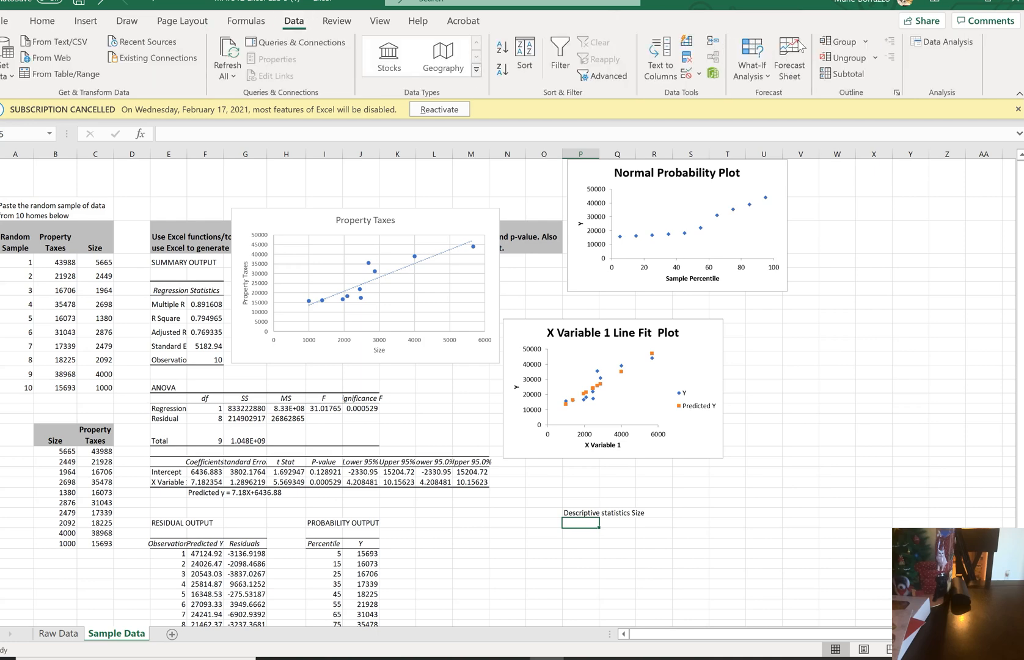
left_click(922, 42)
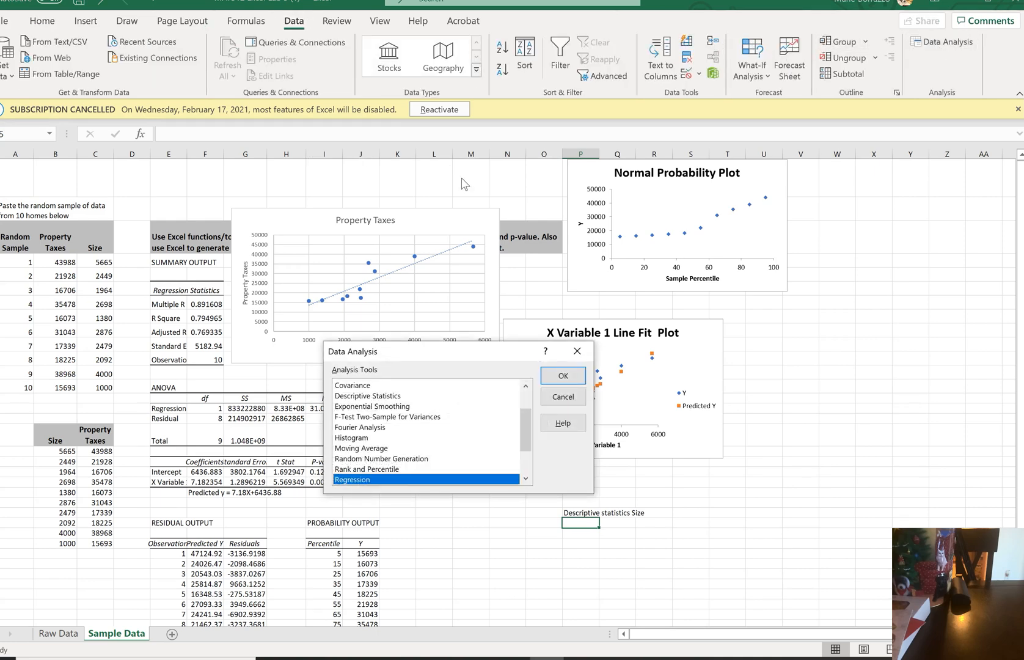
left_click(391, 396)
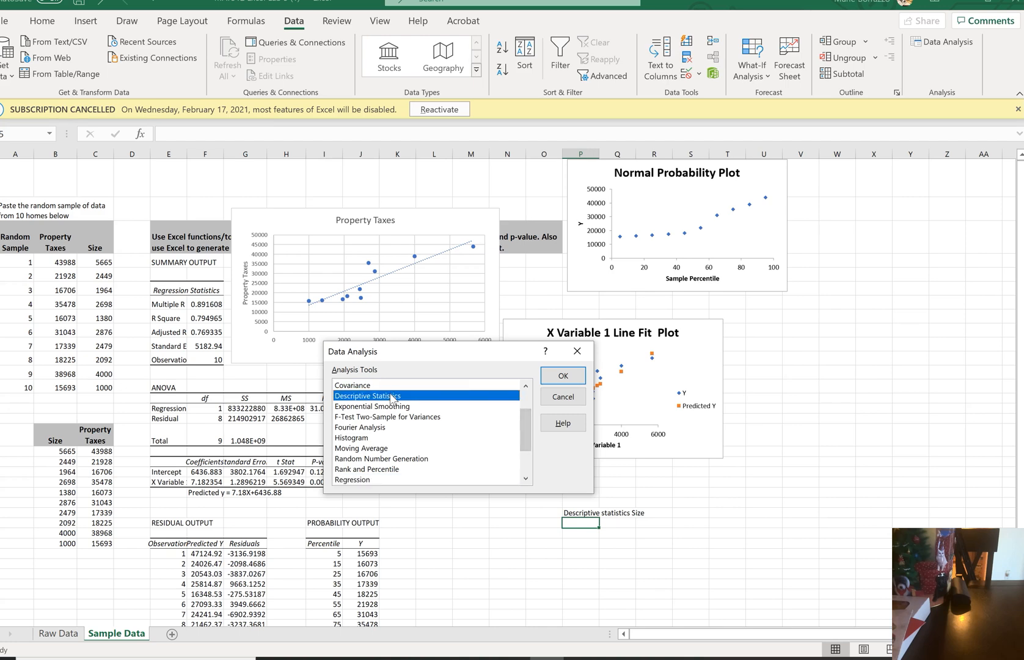
left_click(564, 377)
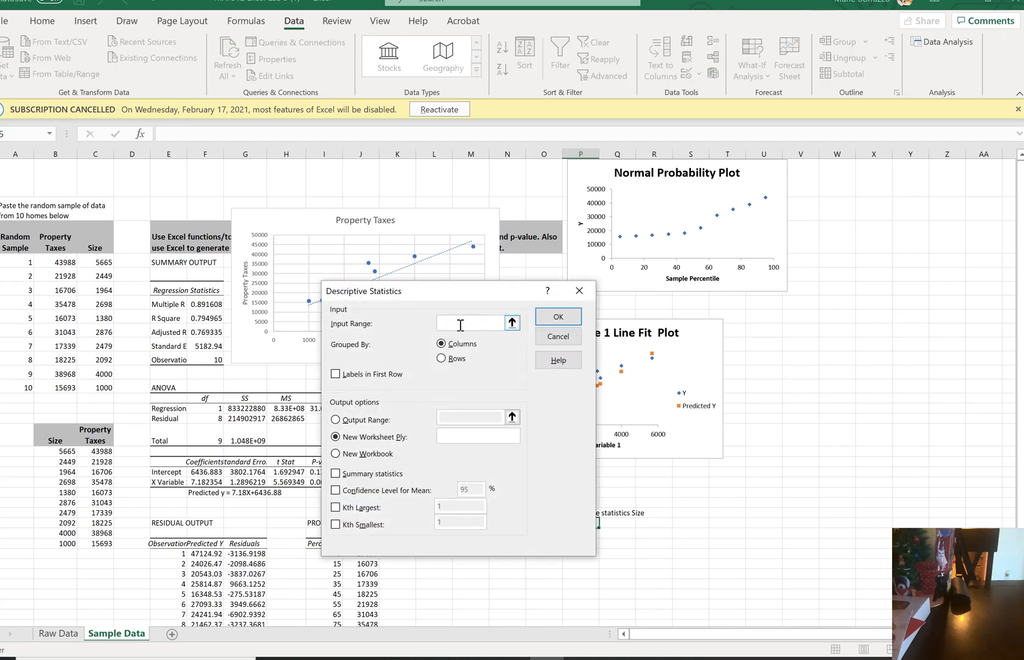
left_click(103, 262)
left_click_drag(101, 273, 105, 388)
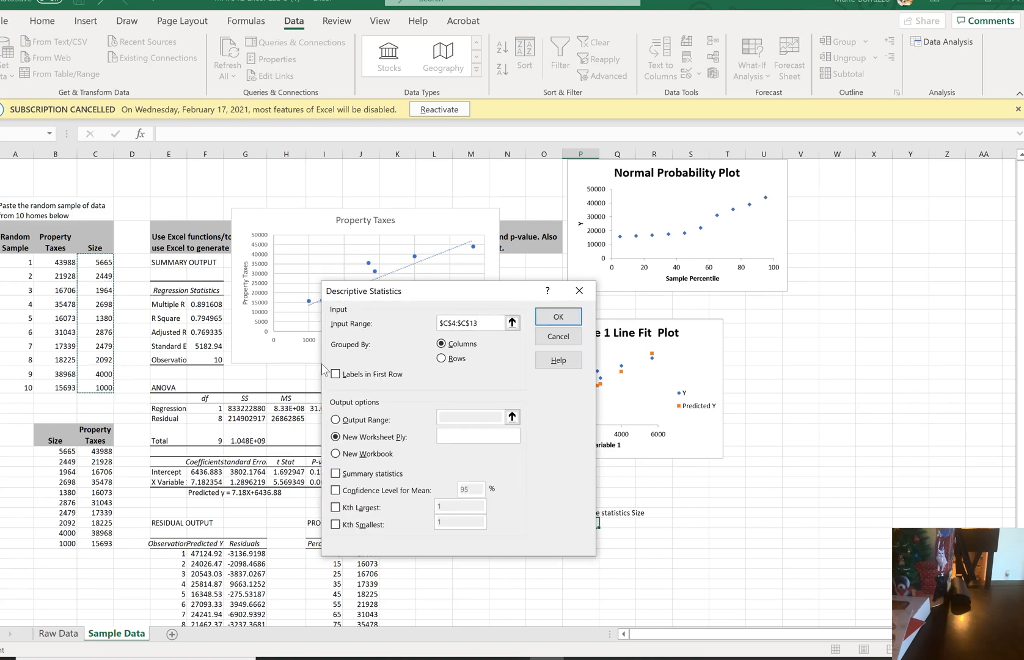
left_click(335, 474)
left_click(335, 491)
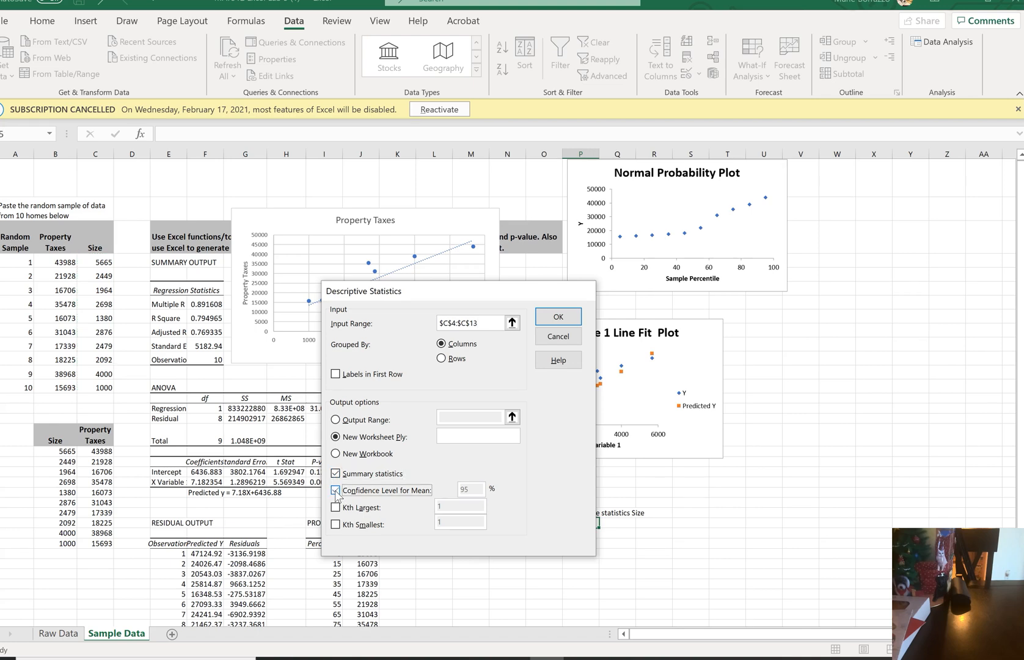
left_click(332, 416)
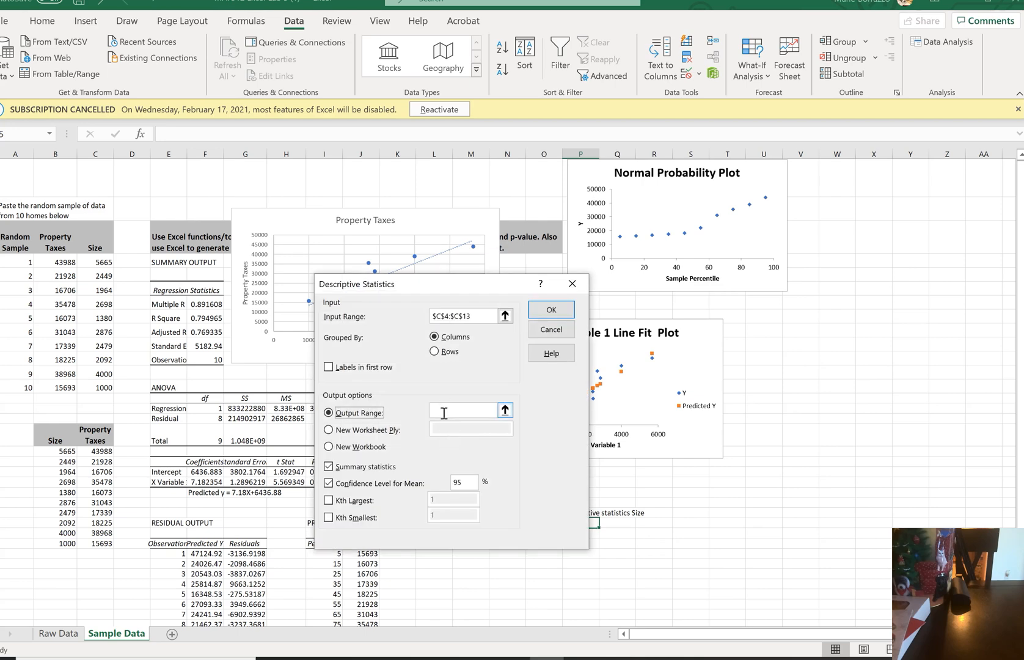
left_click(828, 211)
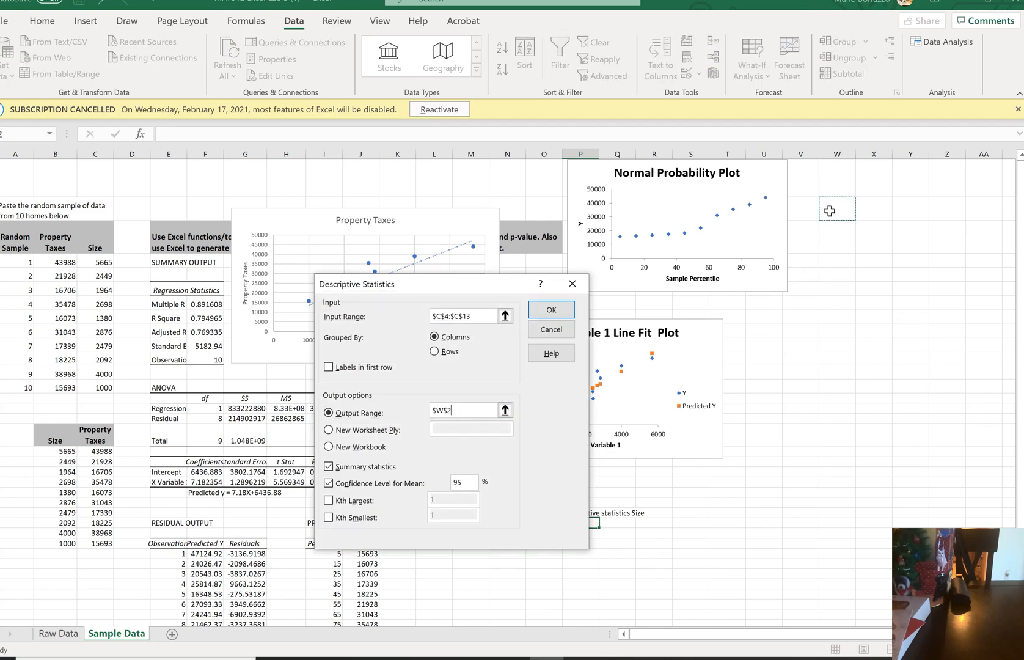
left_click(566, 310)
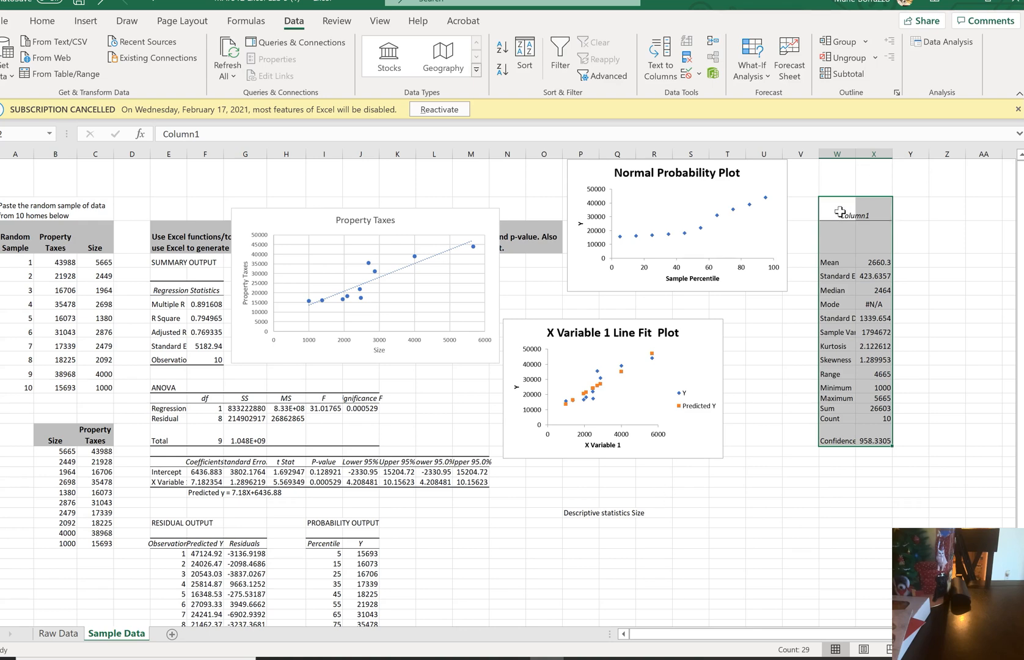
Clear the label in P24 and enter the heading "SizeDescriptive statiics" in W1, above the Size statistics
double_click(576, 513)
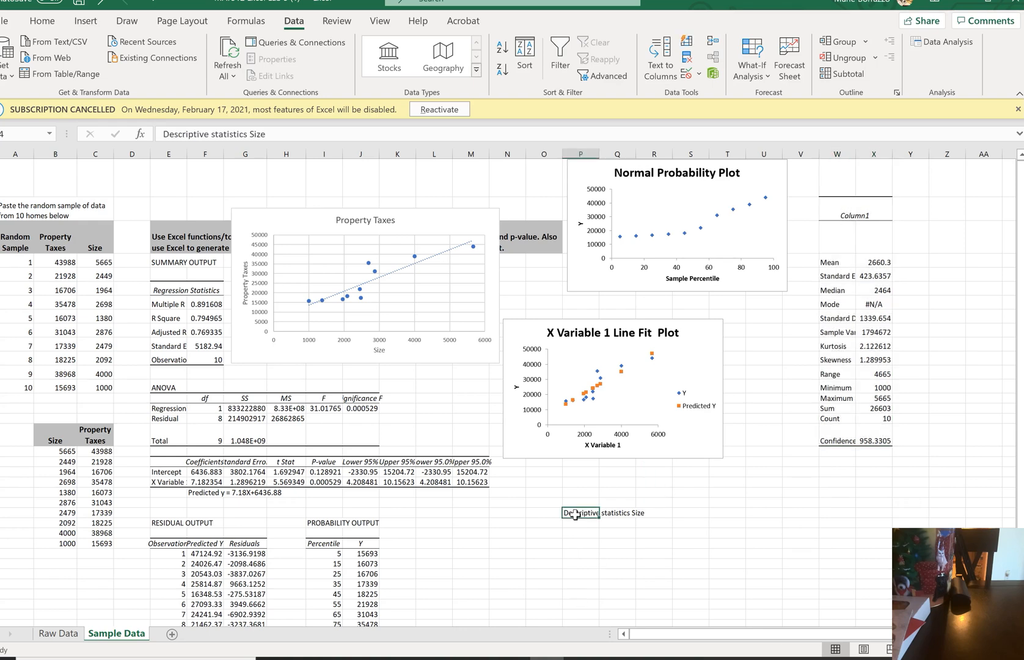
left_click(836, 177)
type("Descr")
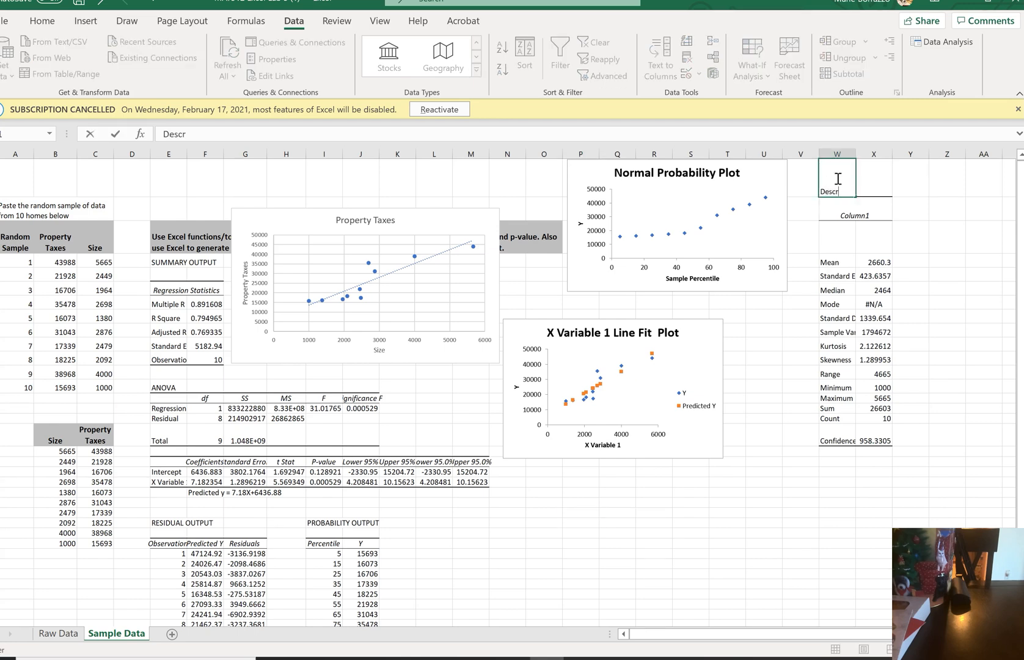
type("iptive")
type("statiics")
left_click(164, 134)
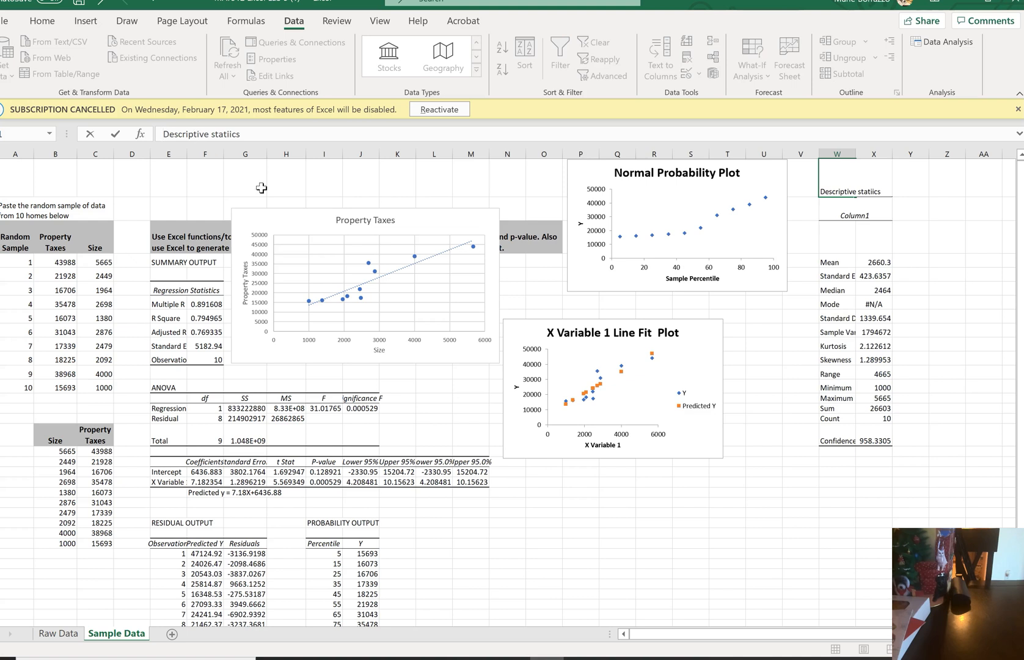
type("Size")
key("Return")
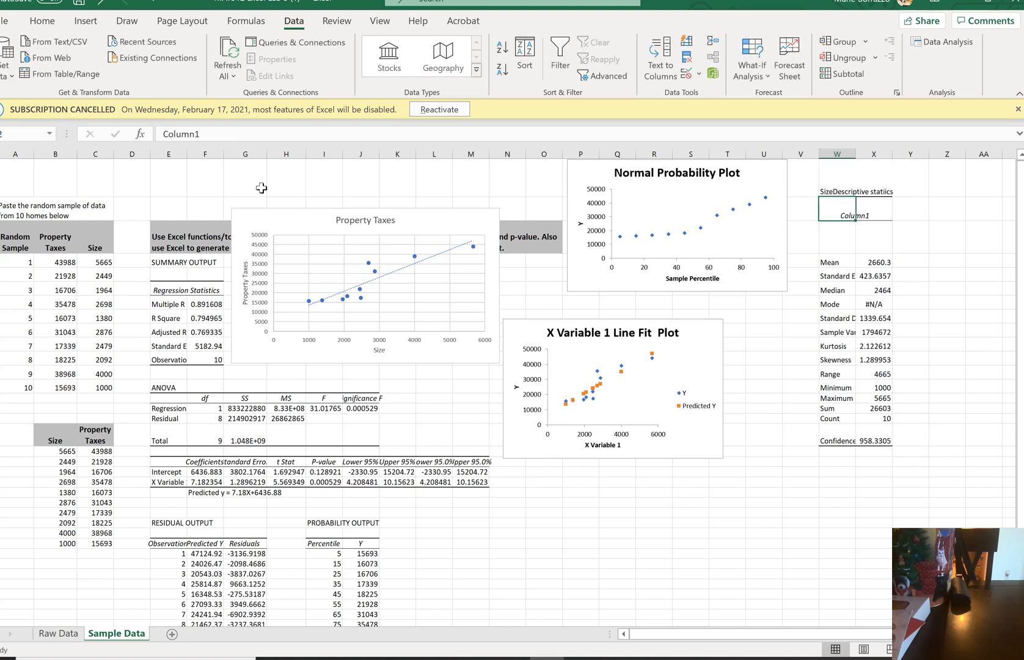
Enter the heading "Property Taxes" in Z1, beside the Size statistics table
key("Right")
key("Right")
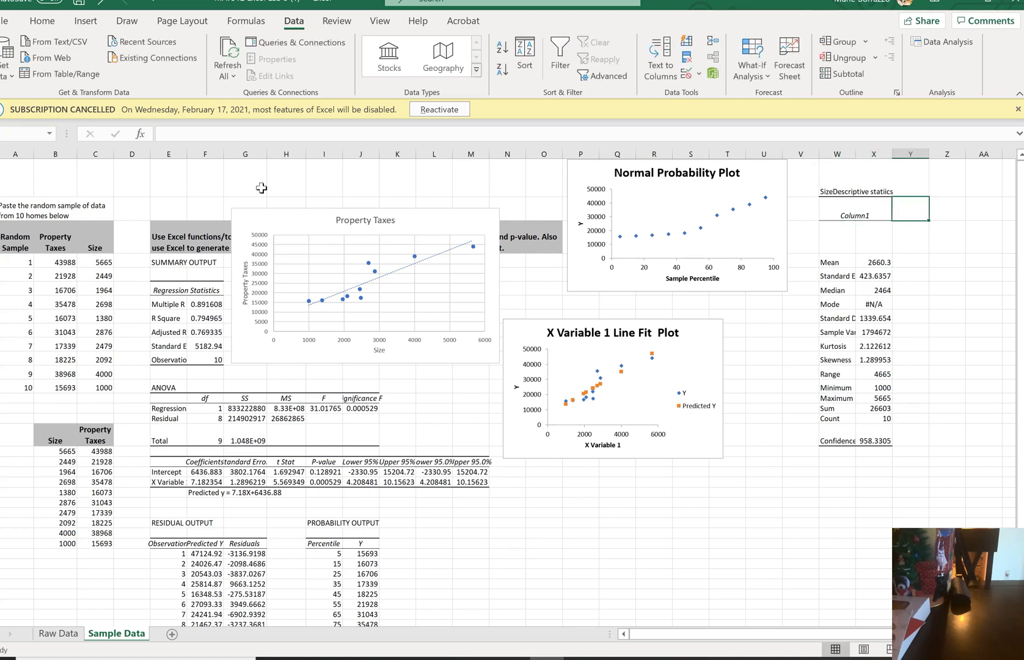
key("Up")
key("Right")
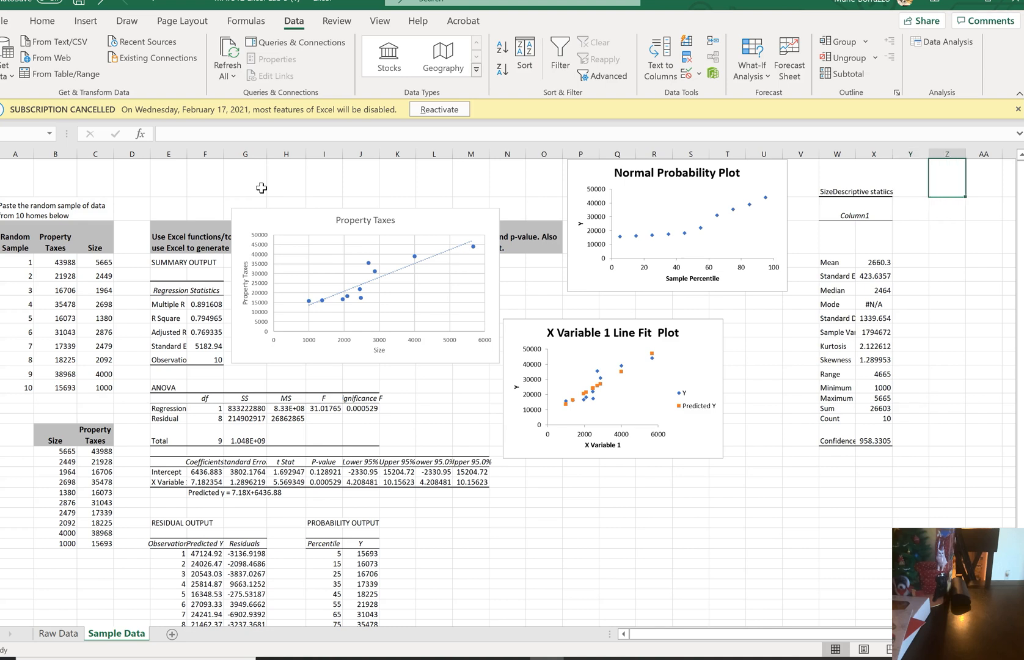
type("O")
type("r")
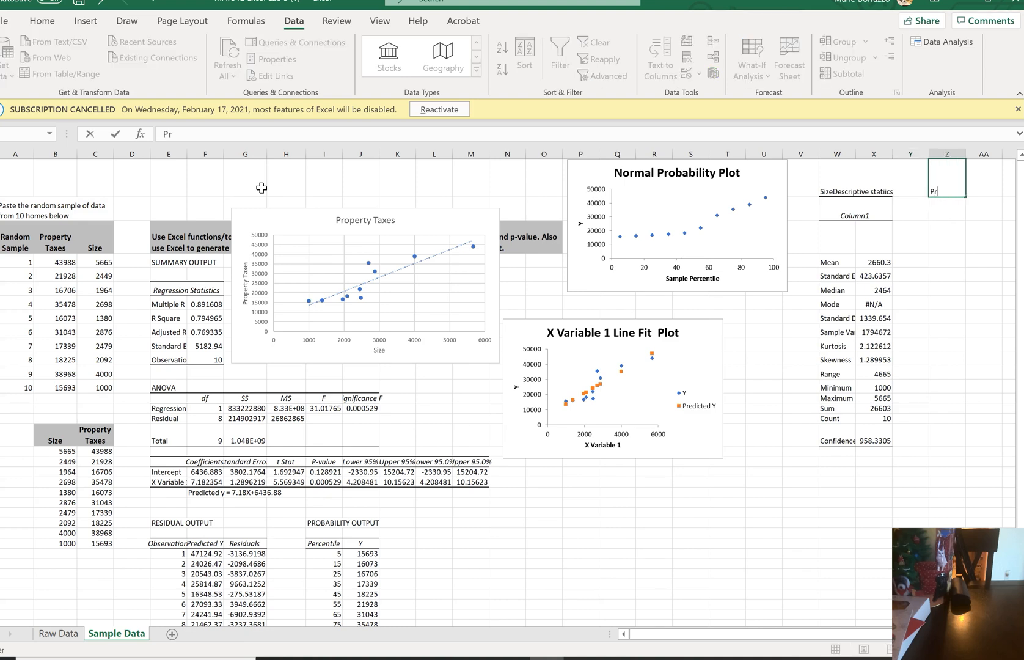
type("operty Taxes")
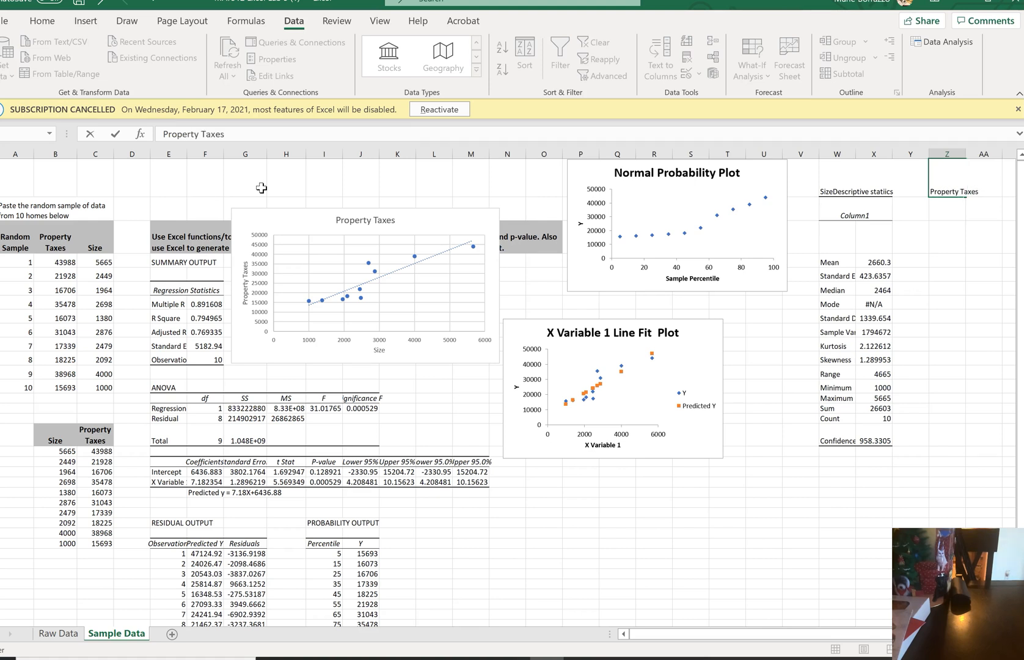
key("Return")
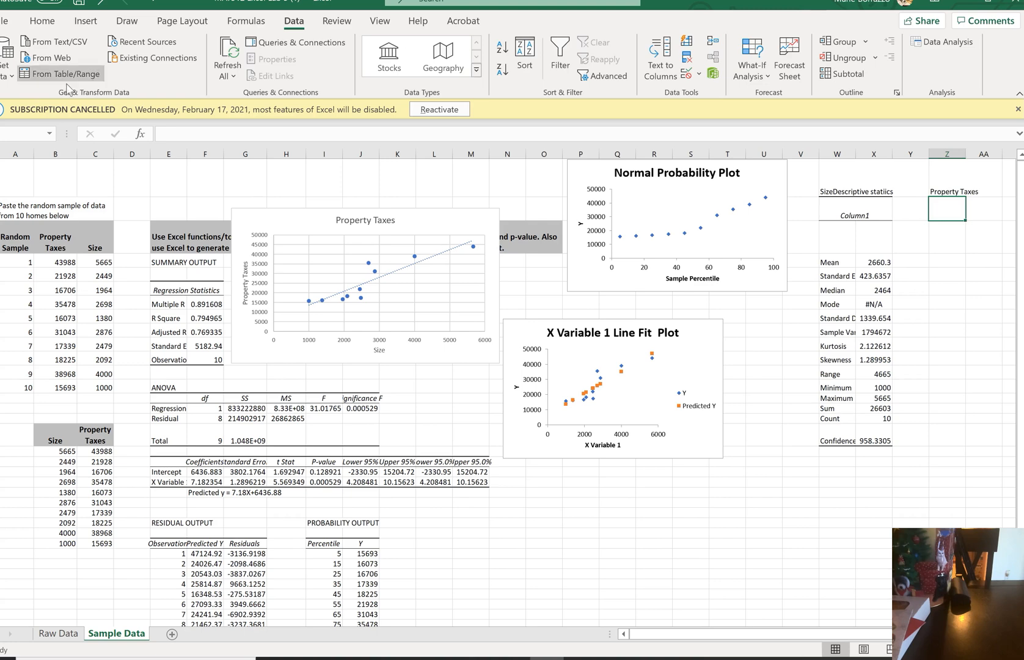
Set up Descriptive Statistics on the Property Taxes values B4:B13, declining to overwrite the existing Size statistics
left_click(950, 46)
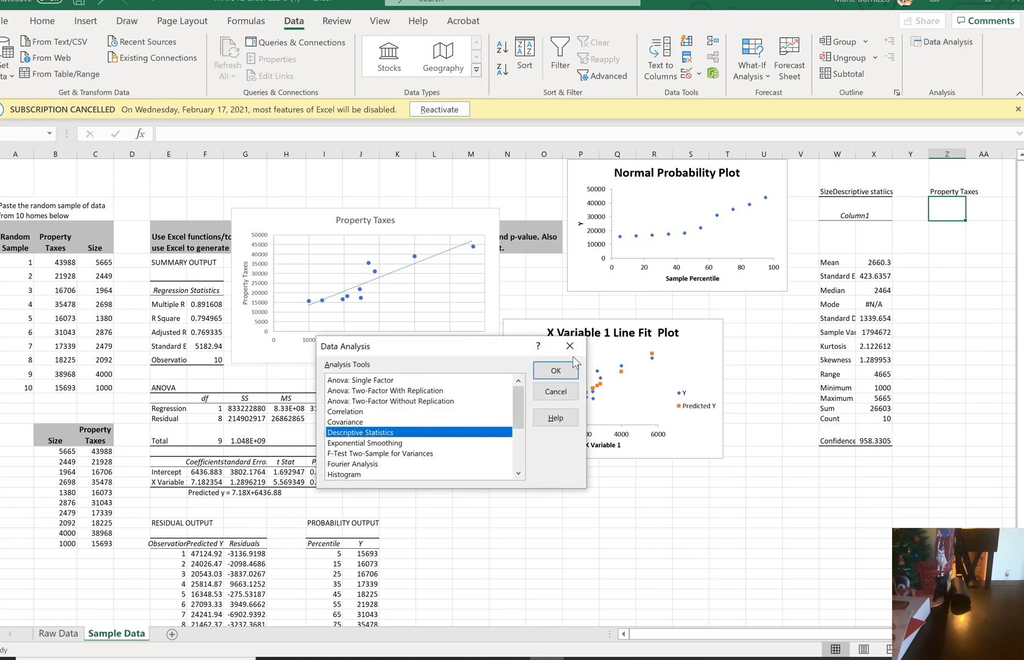
left_click(557, 370)
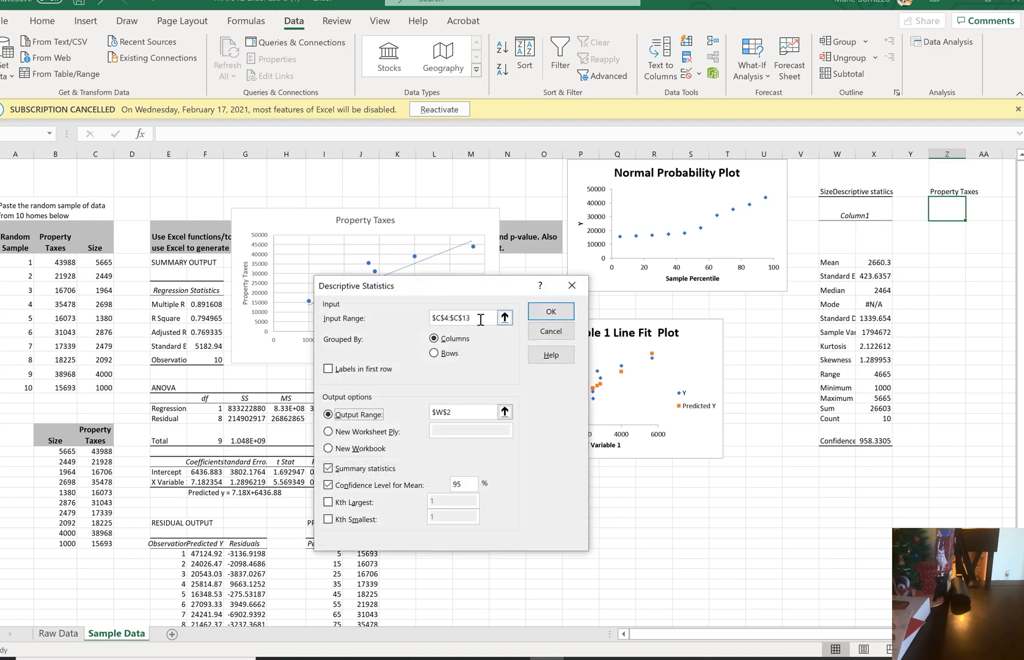
left_click(481, 318)
key("BackSpace")
key("BackSpace")
key("BackSpace")
key("BackSpace")
key("BackSpace")
key("BackSpace")
key("BackSpace")
key("BackSpace")
key("BackSpace")
key("BackSpace")
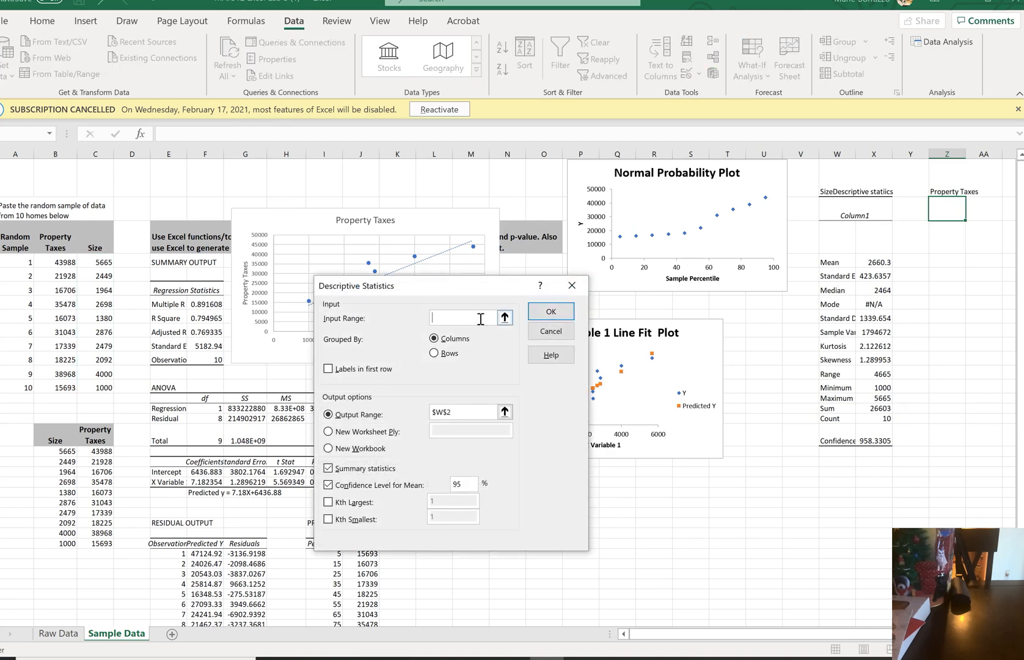
left_click_drag(64, 262, 67, 385)
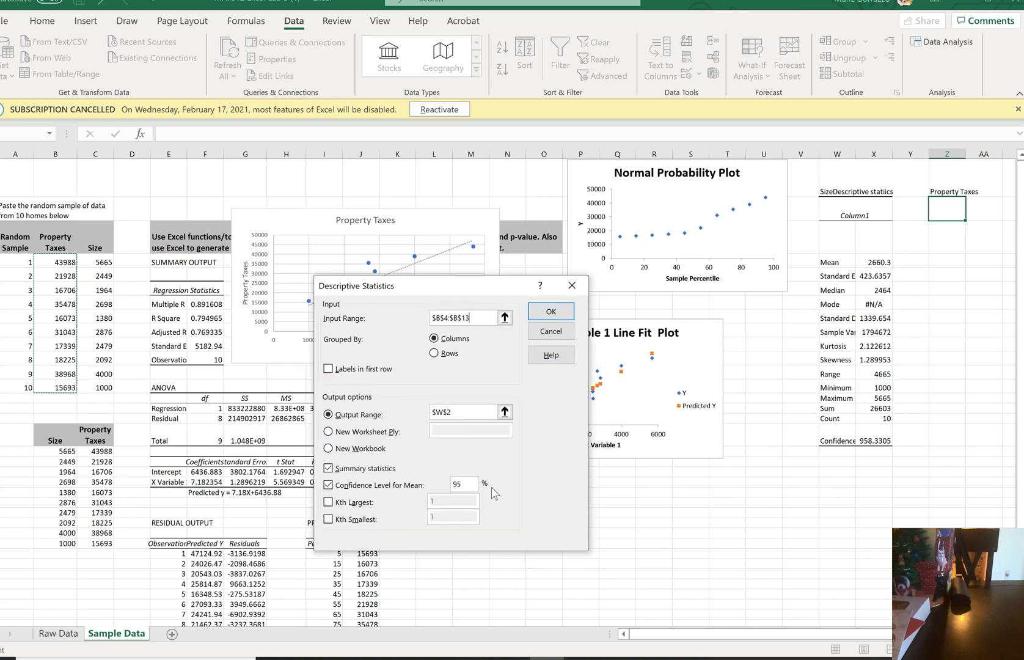
left_click(545, 312)
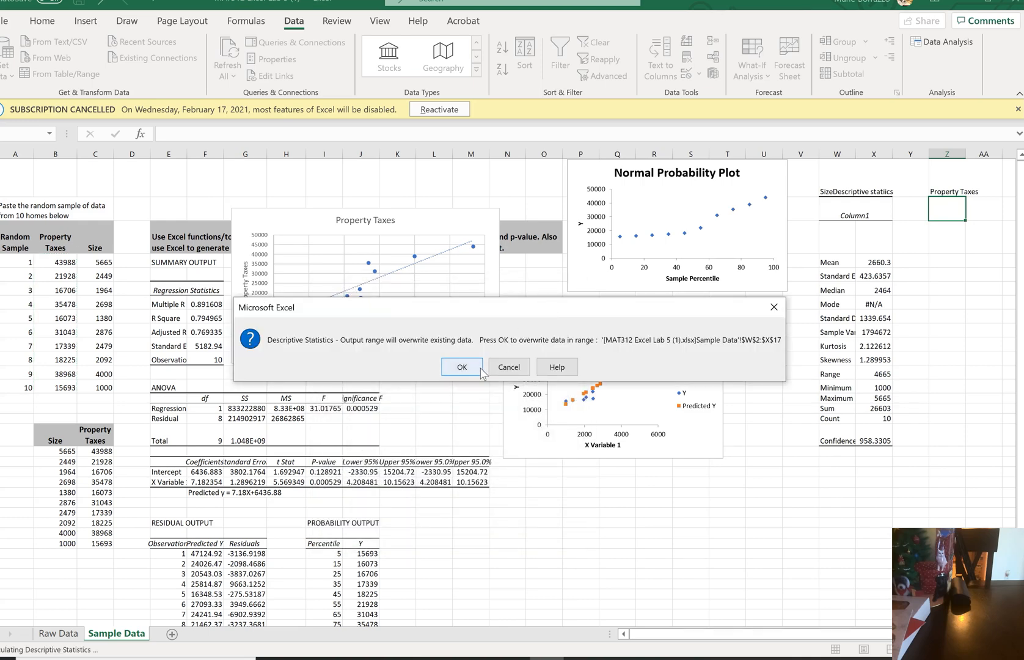
left_click(507, 367)
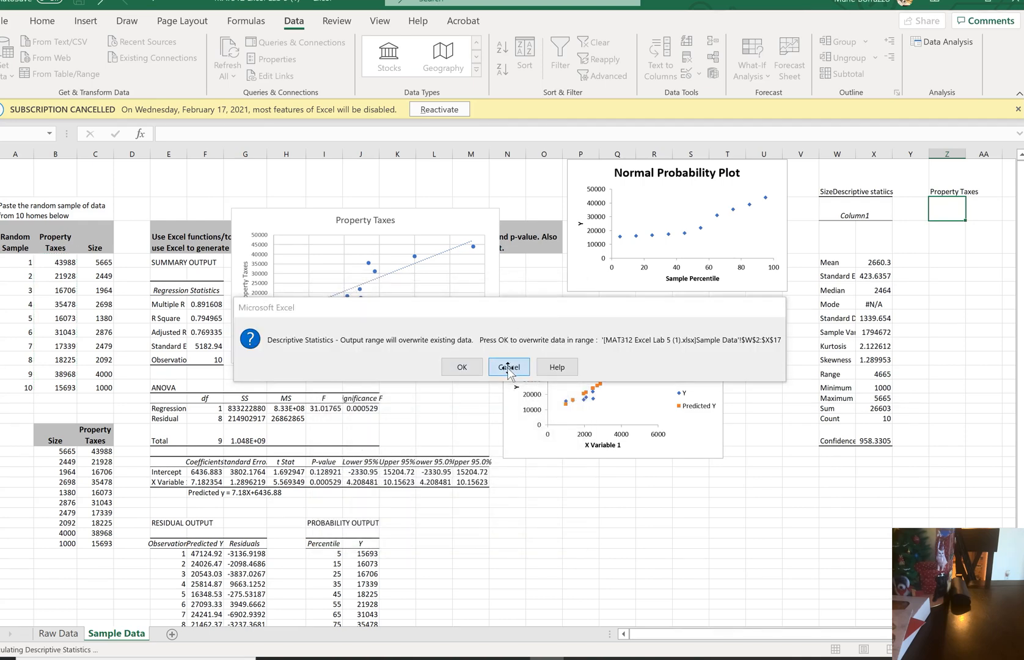
Change the output range to Z2 and generate the Property Taxes statistics under their heading
left_click(458, 411)
key("BackSpace")
key("BackSpace")
key("BackSpace")
key("BackSpace")
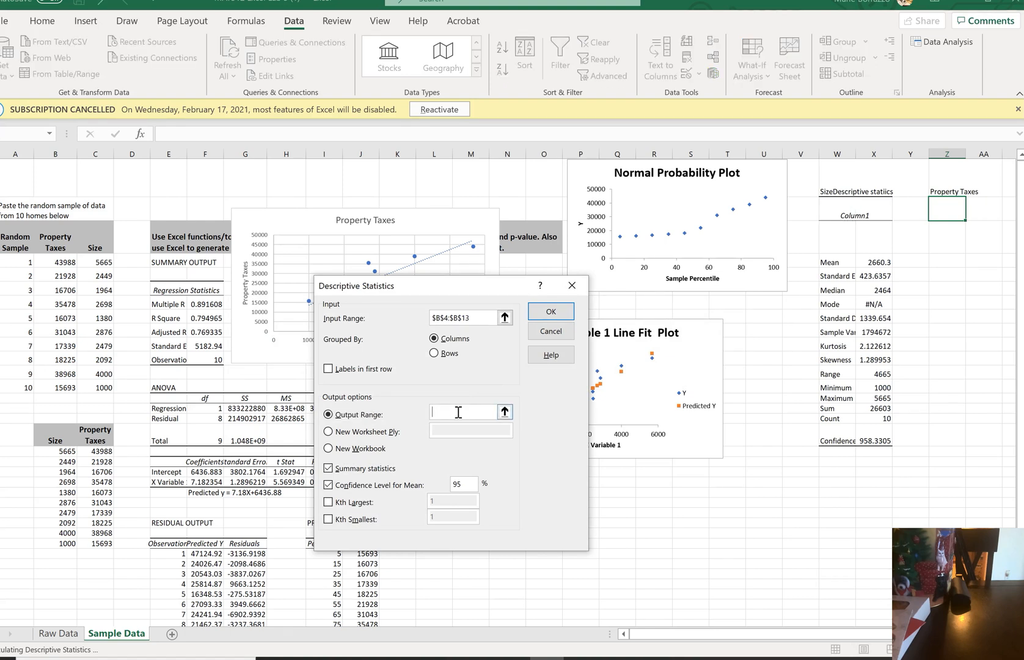
left_click(939, 210)
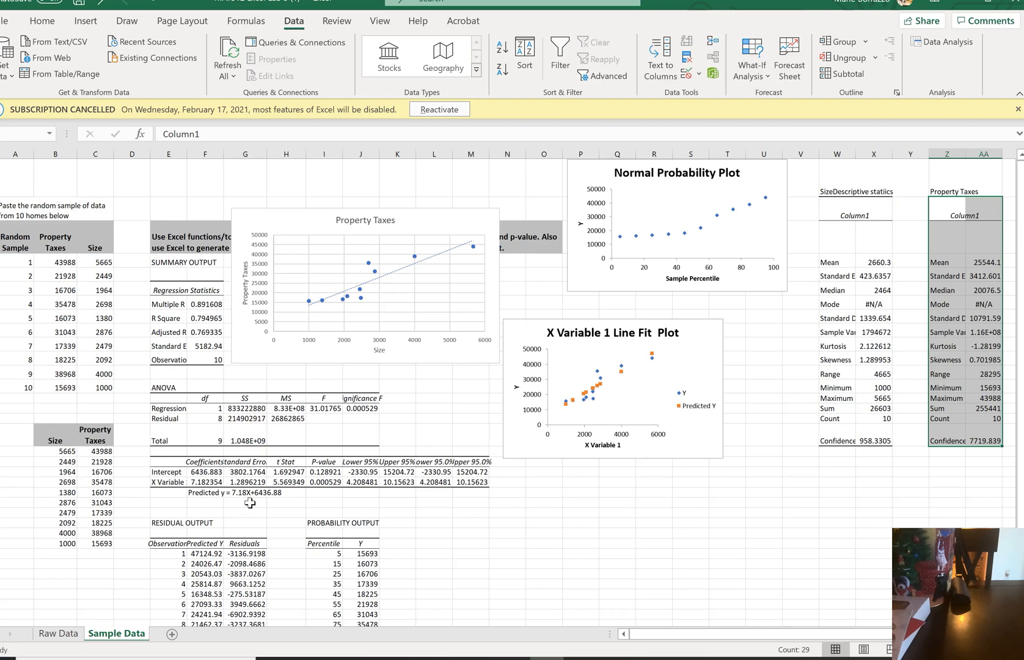
Calculate the predicted property taxes for a 1,500 square ft home in G23 with =7.18*1500+6436.88
scroll(250, 502, "up", 10, "ctrl")
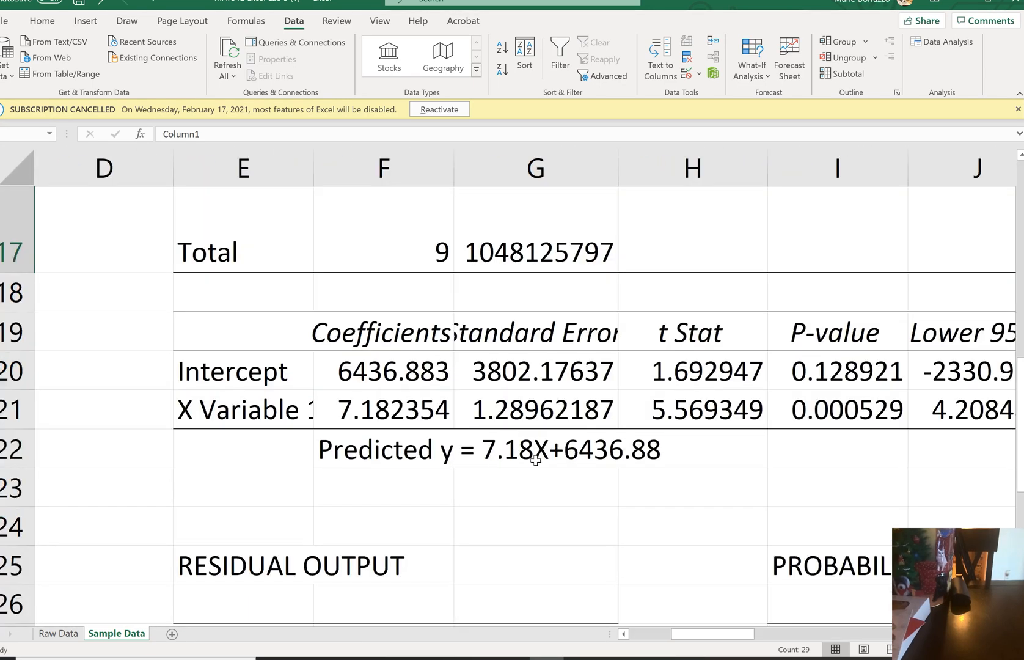
left_click(474, 492)
type("=")
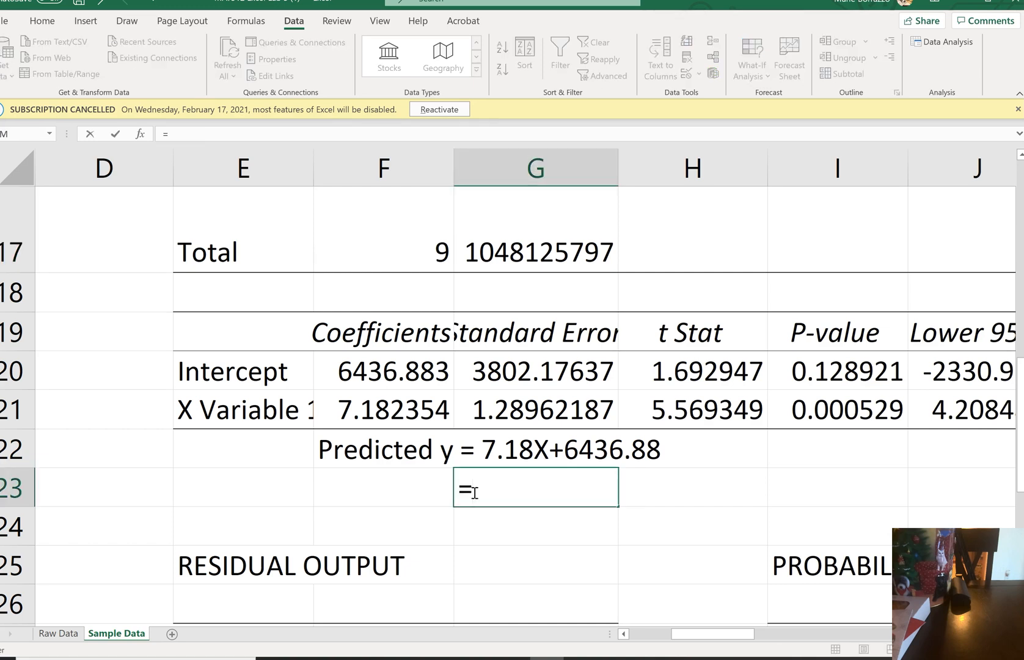
type("7.18*")
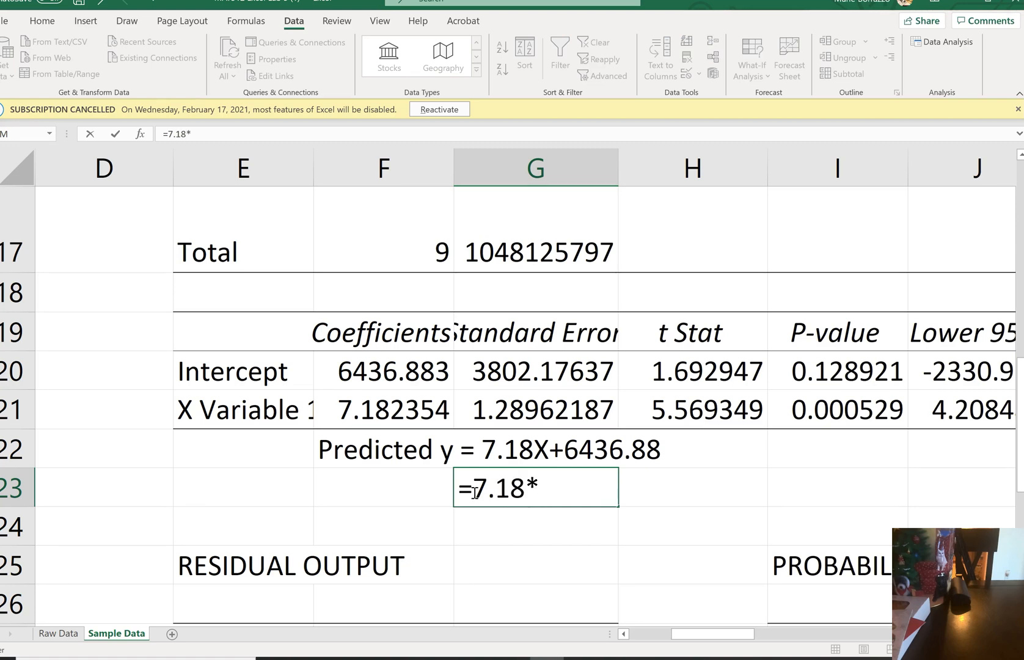
type("1500+")
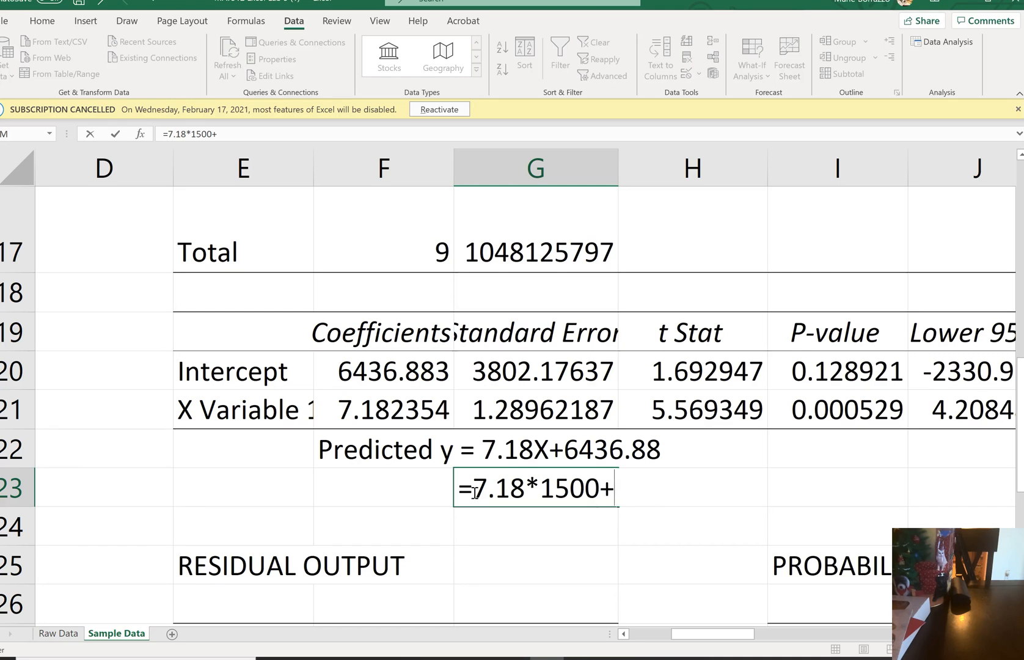
type("6436.88")
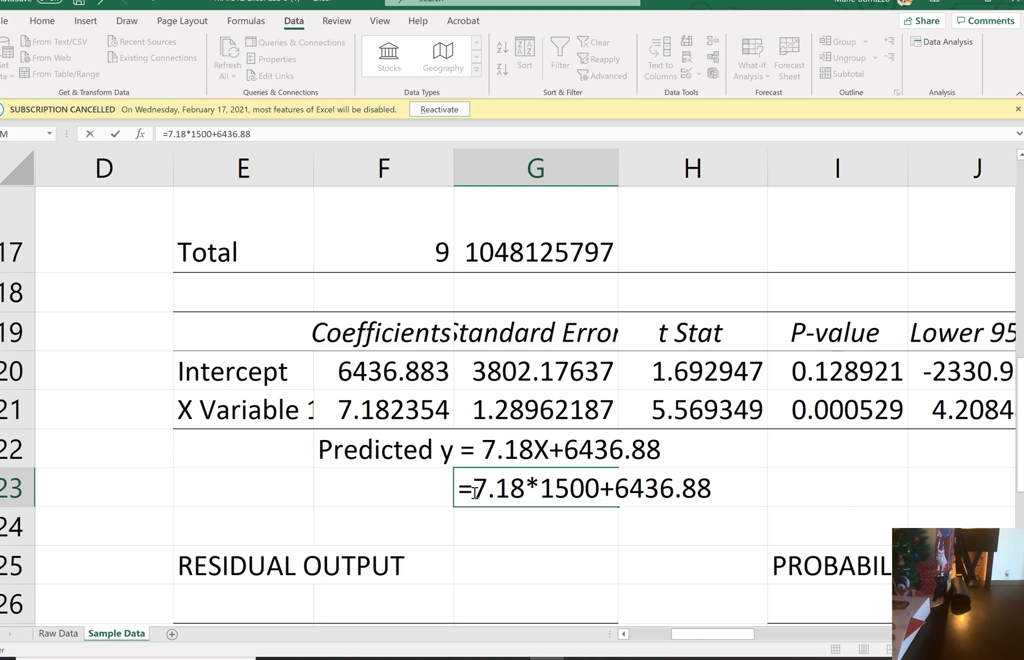
key("Return")
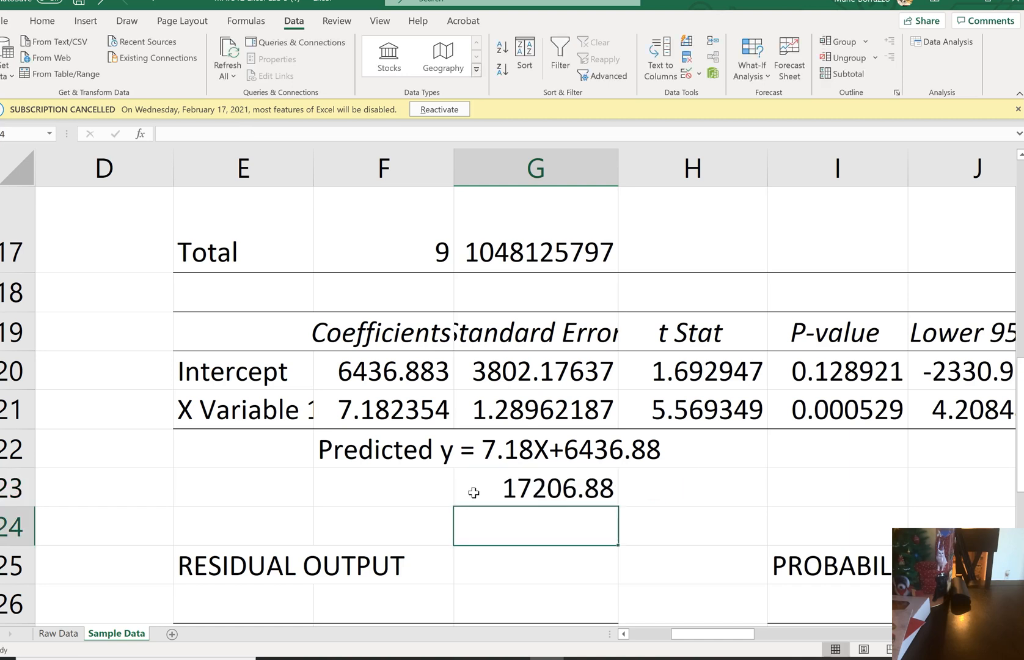
left_click(473, 492)
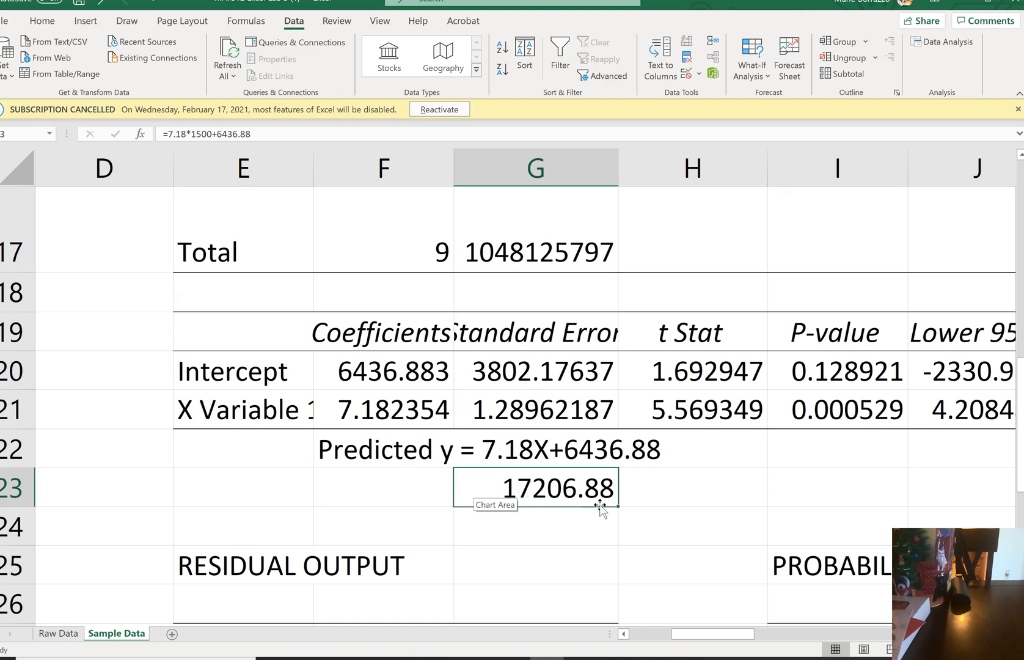
left_click(630, 522)
Switch to the Canvas assignment page in the browser and review the lab's report and submission requirements
scroll(630, 522, "down", 3)
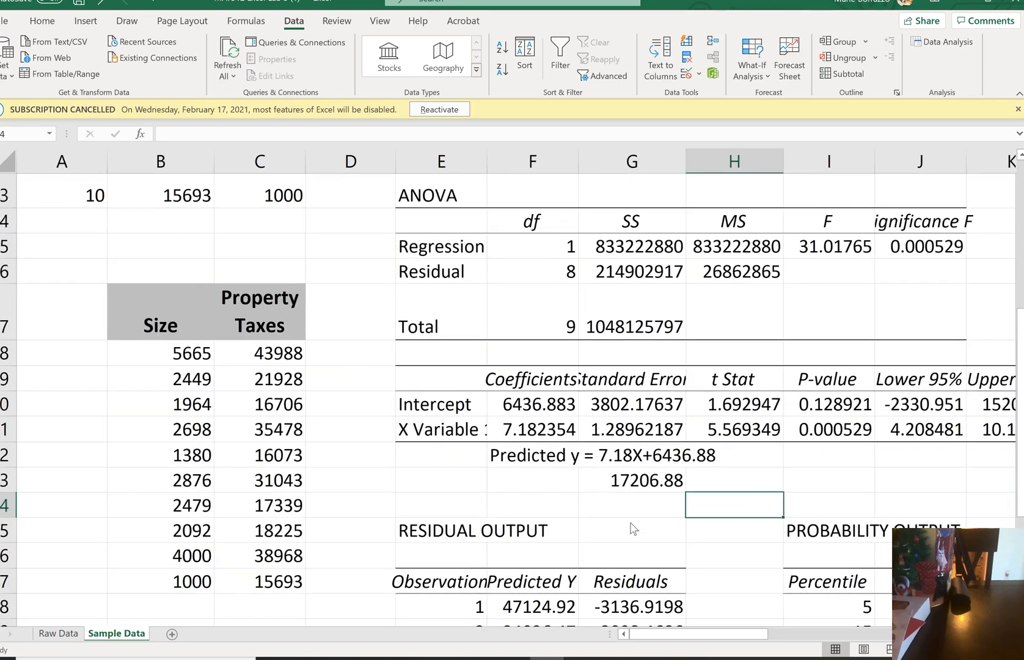
key("alt+Tab")
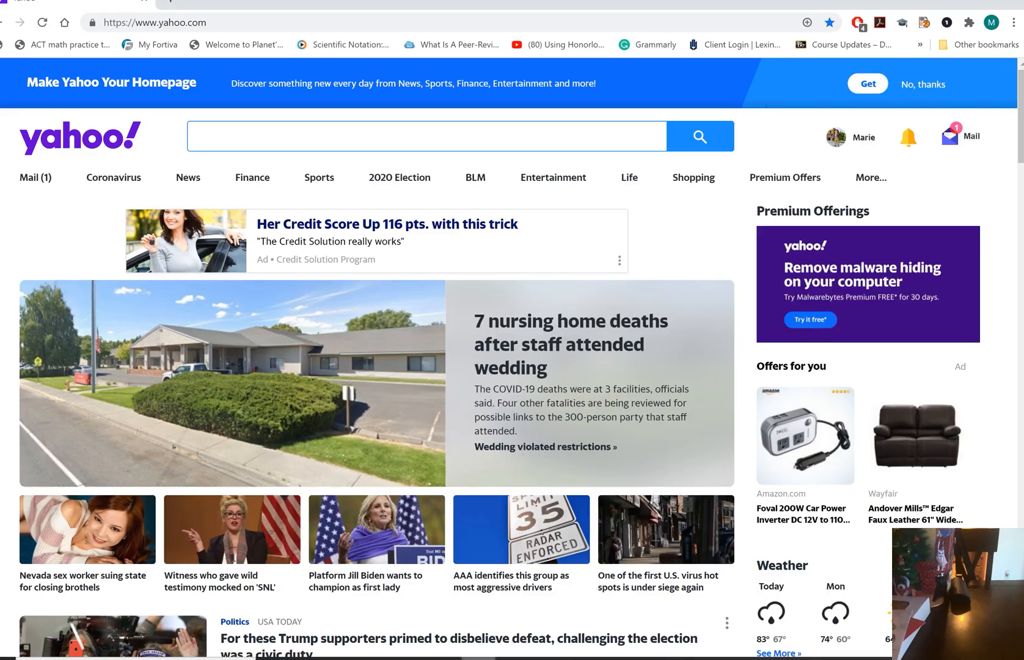
key("alt+Tab")
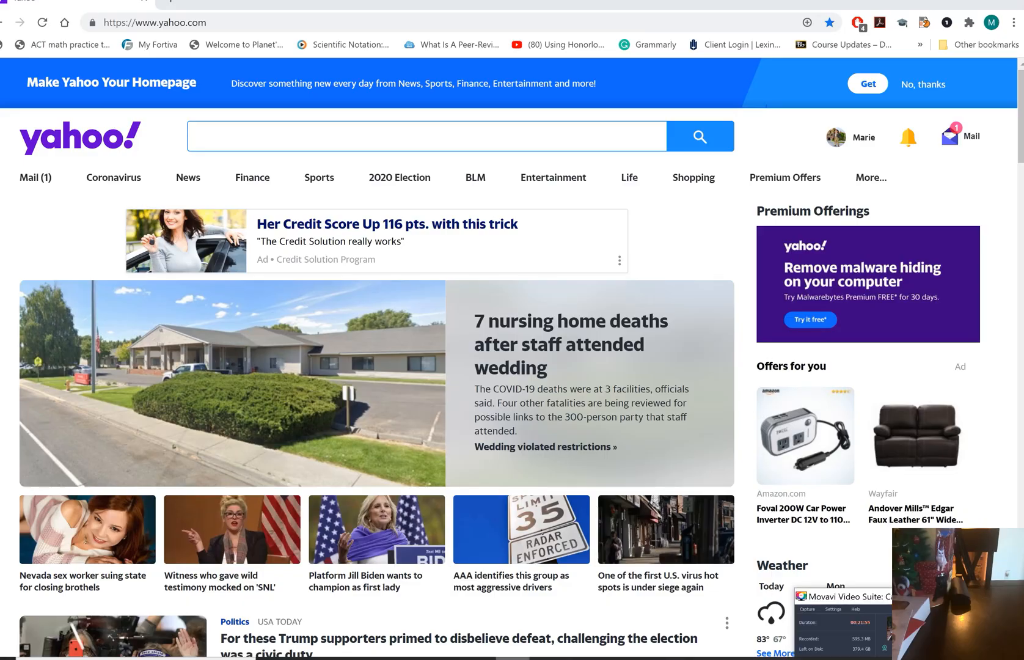
key("alt+Tab")
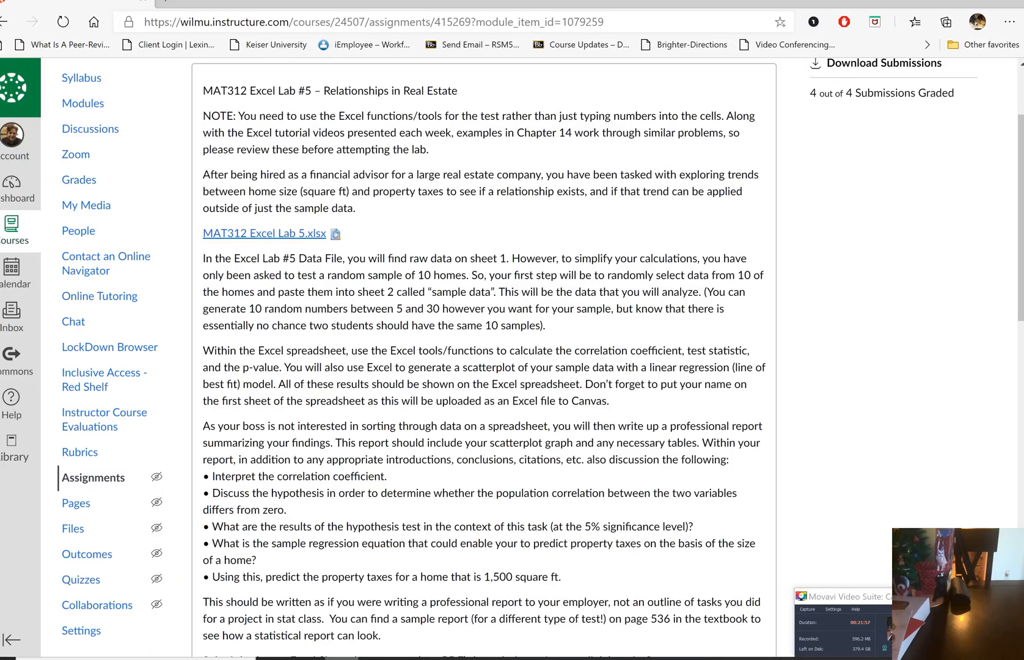
scroll(483, 354, "down", 1)
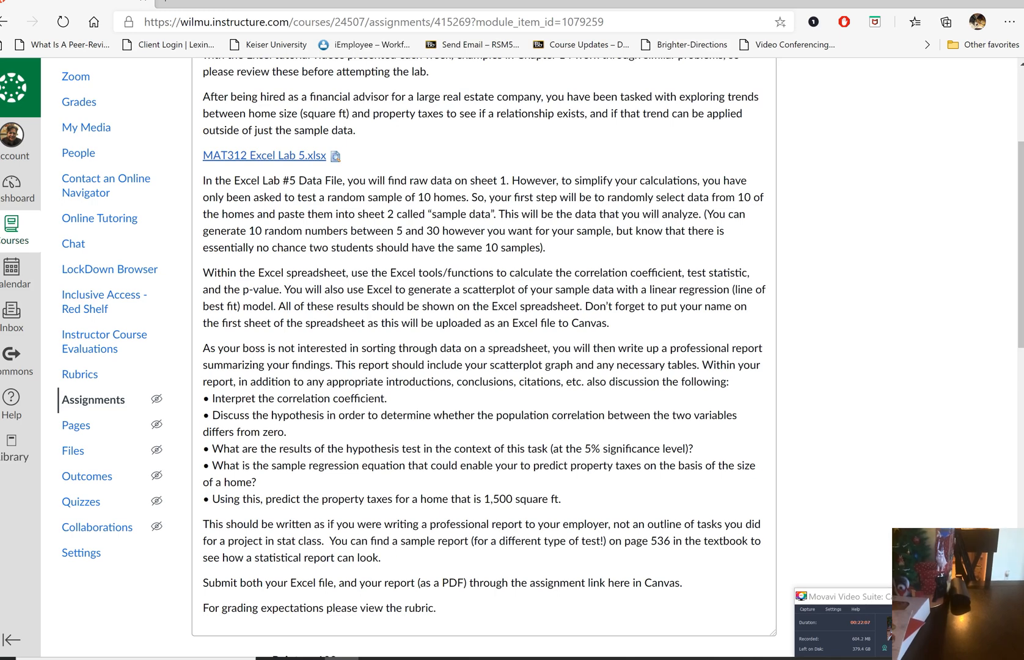
Switch back to Excel and examine the Multiple R, R Square and Adjusted R Square entries in the regression statistics
key("alt+Tab")
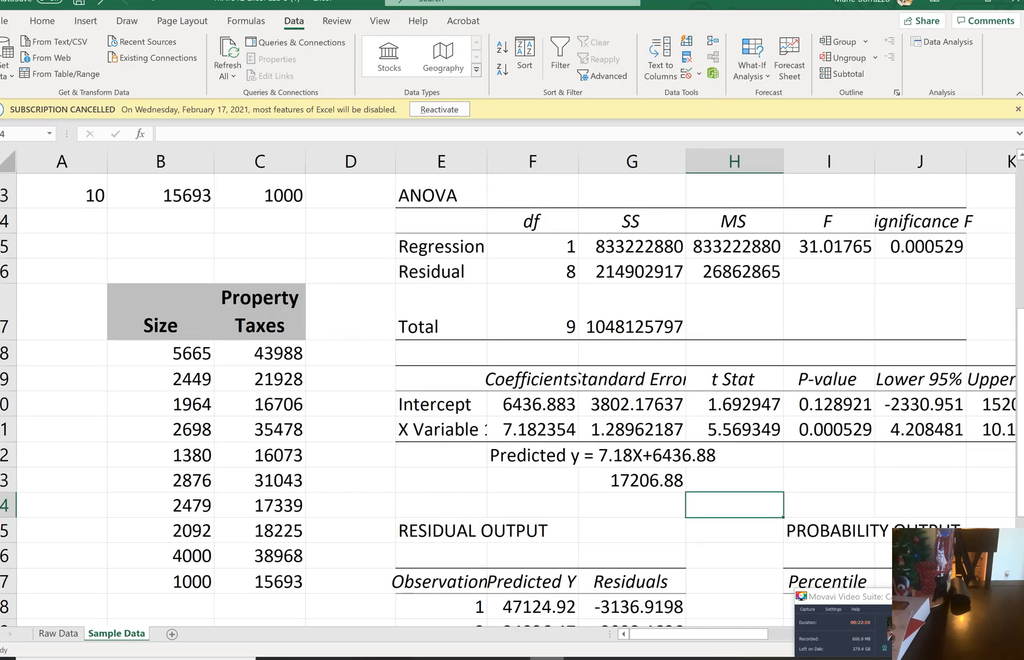
scroll(528, 403, "right", 1)
left_click(921, 505)
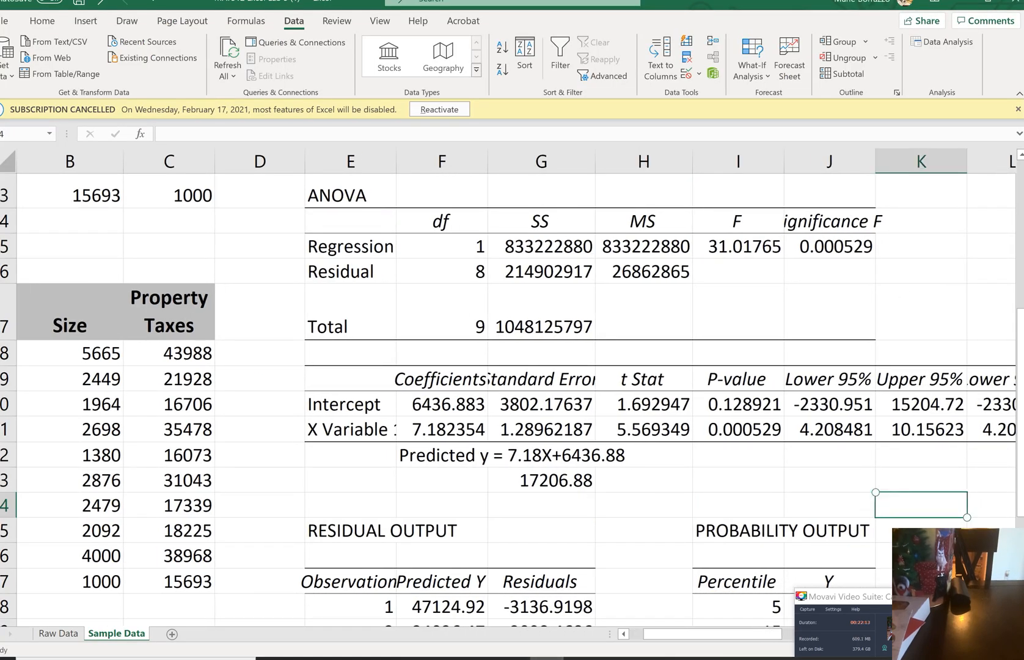
scroll(512, 400, "up", 1)
scroll(512, 400, "down", 1)
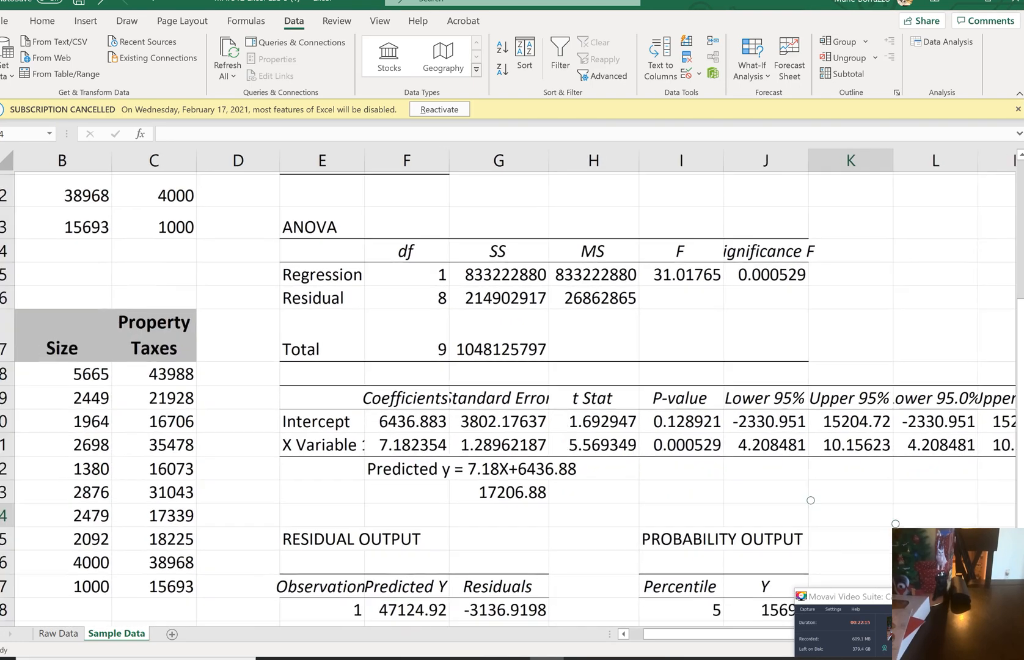
scroll(512, 400, "up", 4)
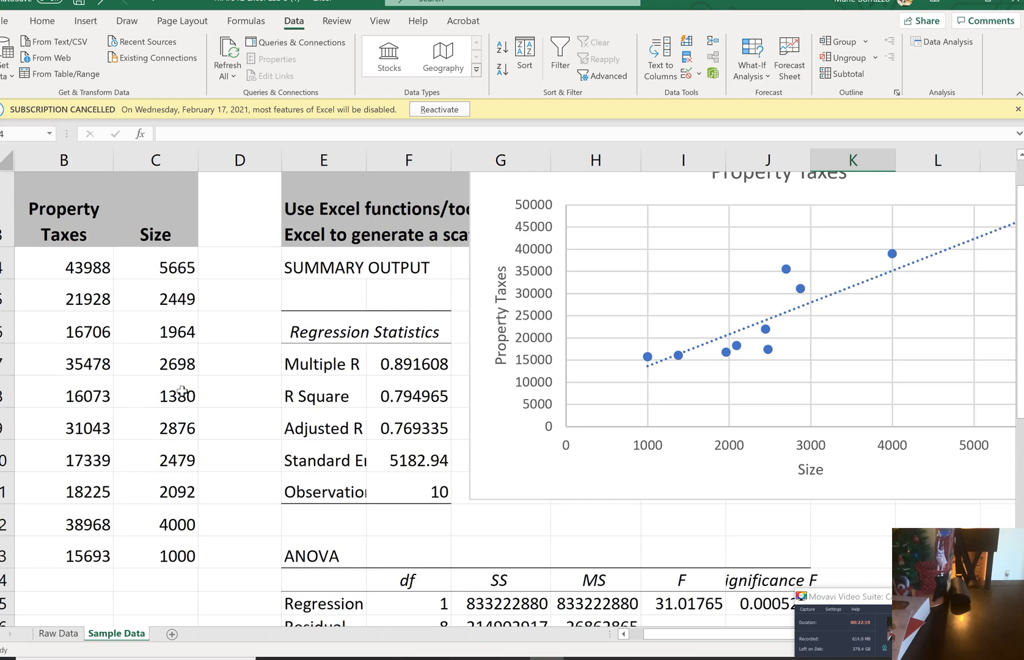
left_click(251, 363)
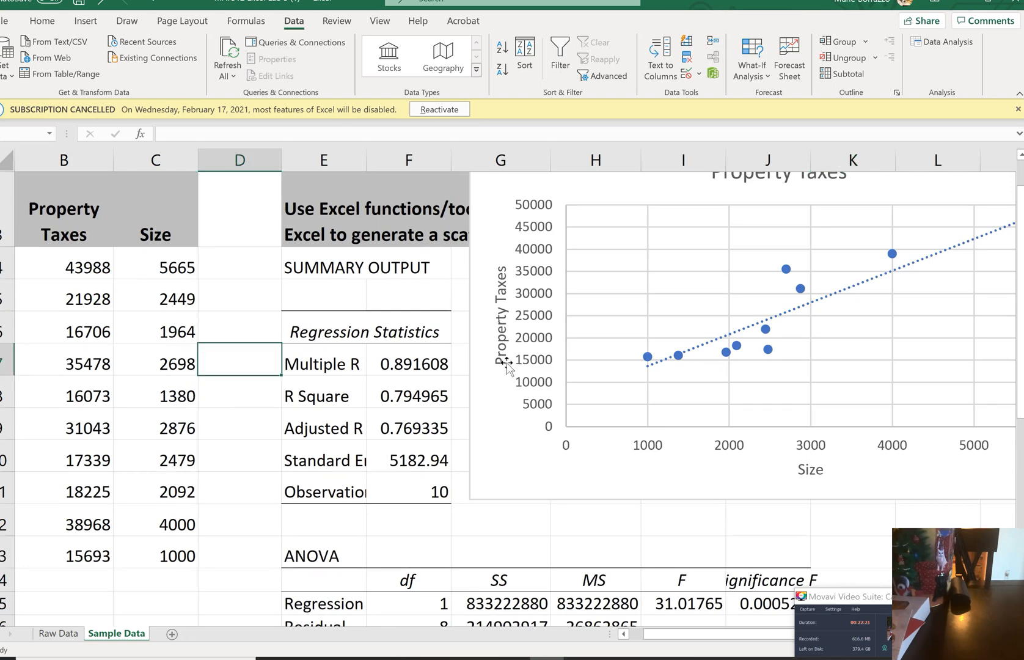
left_click(329, 397)
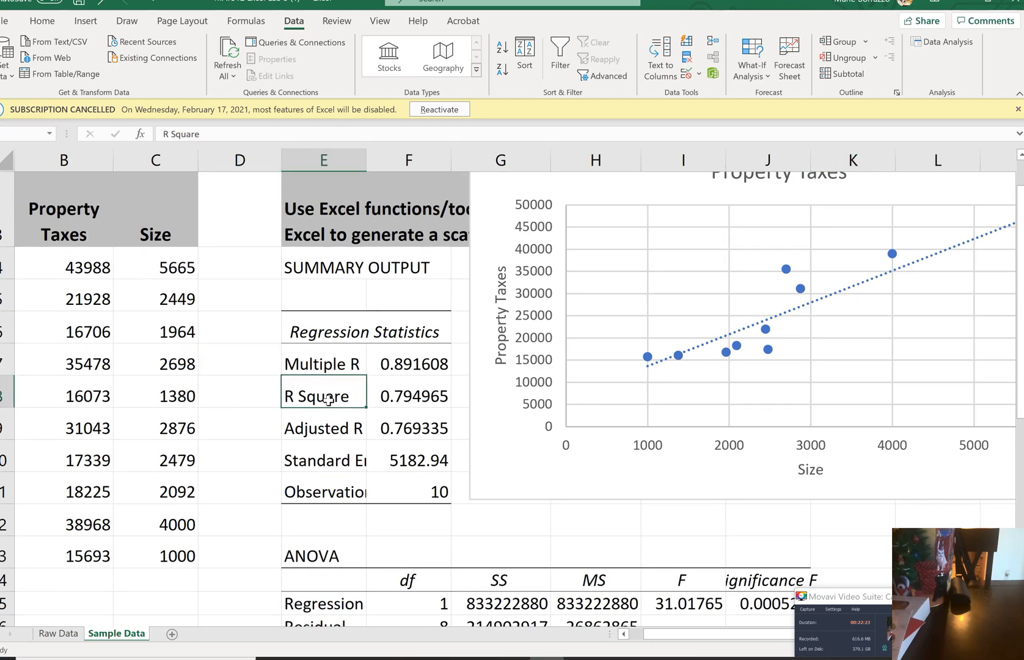
left_click(307, 425)
left_click(299, 364)
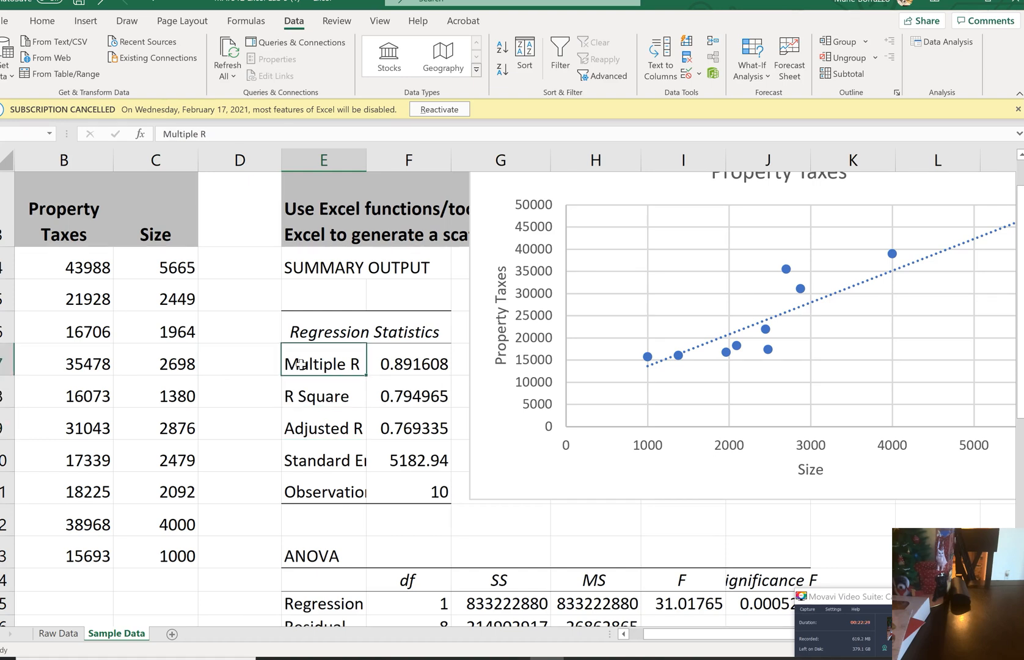
Calculate the correlation coefficient in D4 with =CORREL(B4:B13,C4:C13) and compare it with the Multiple R value
left_click(226, 268)
type("=core")
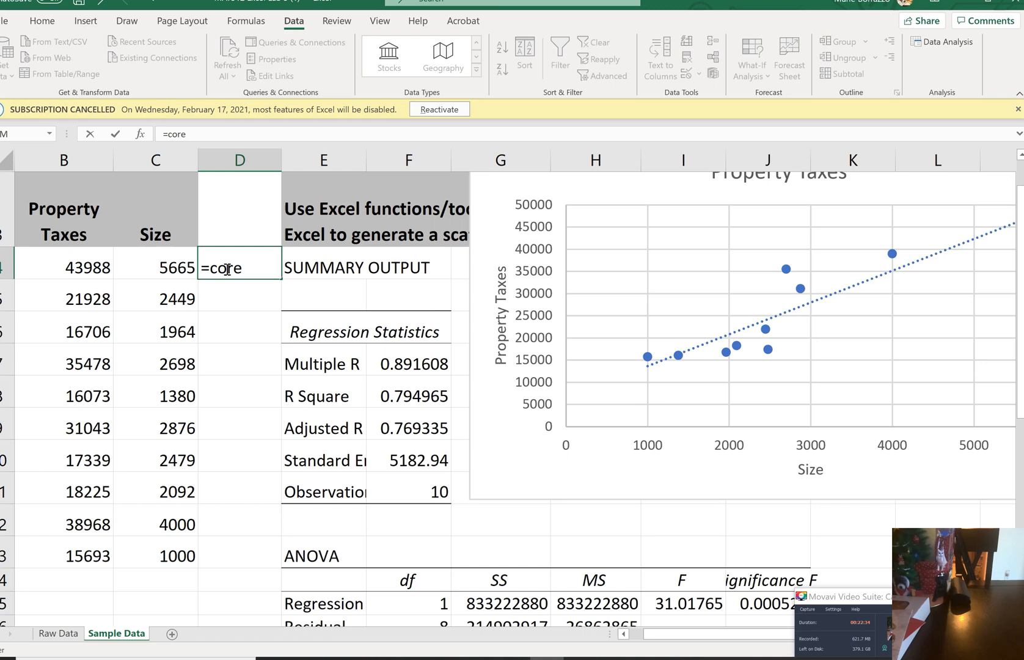
key("BackSpace")
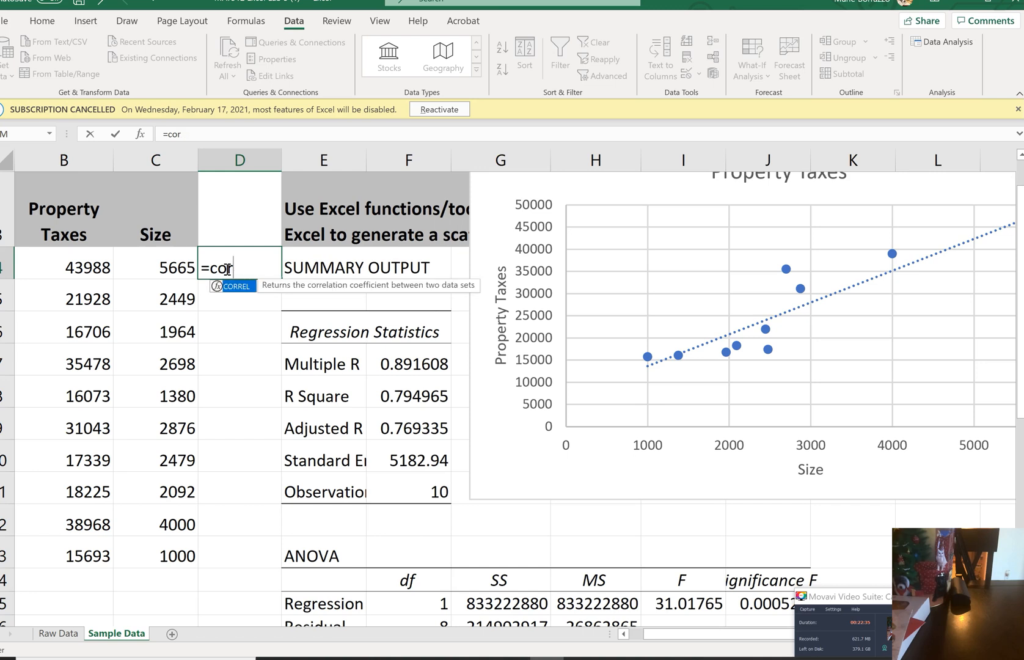
type("re")
double_click(237, 287)
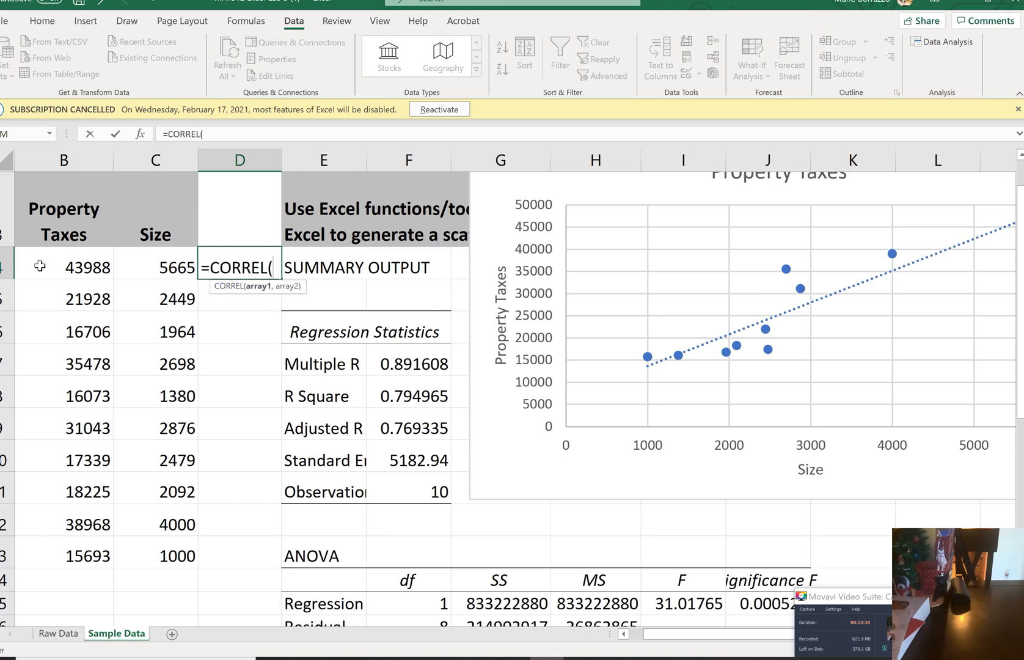
left_click(89, 263)
left_click_drag(87, 314, 101, 557)
type(",")
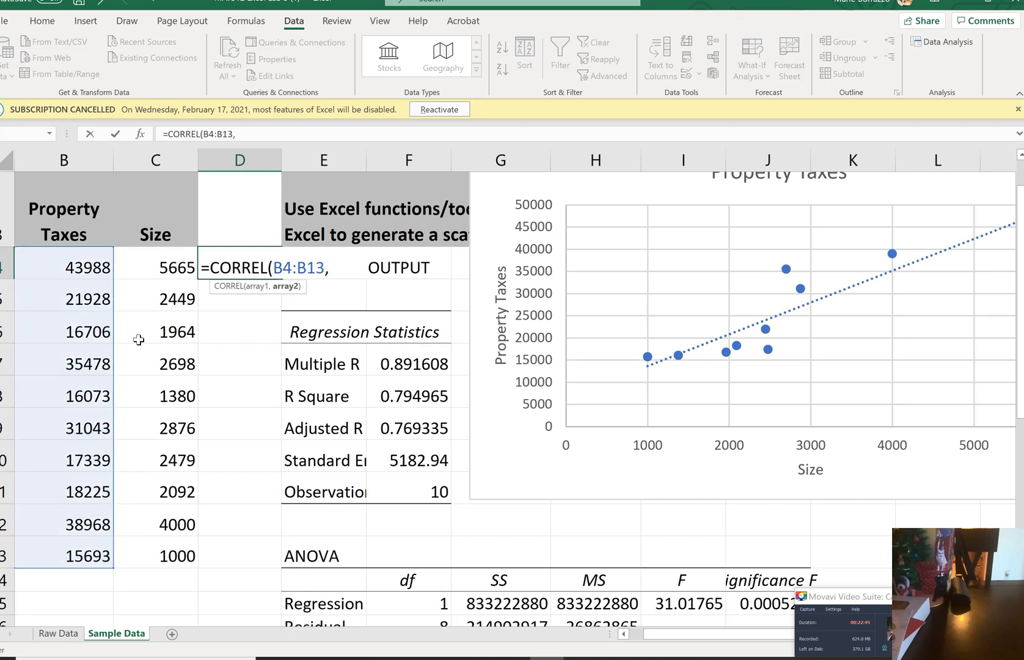
left_click_drag(157, 268, 158, 446)
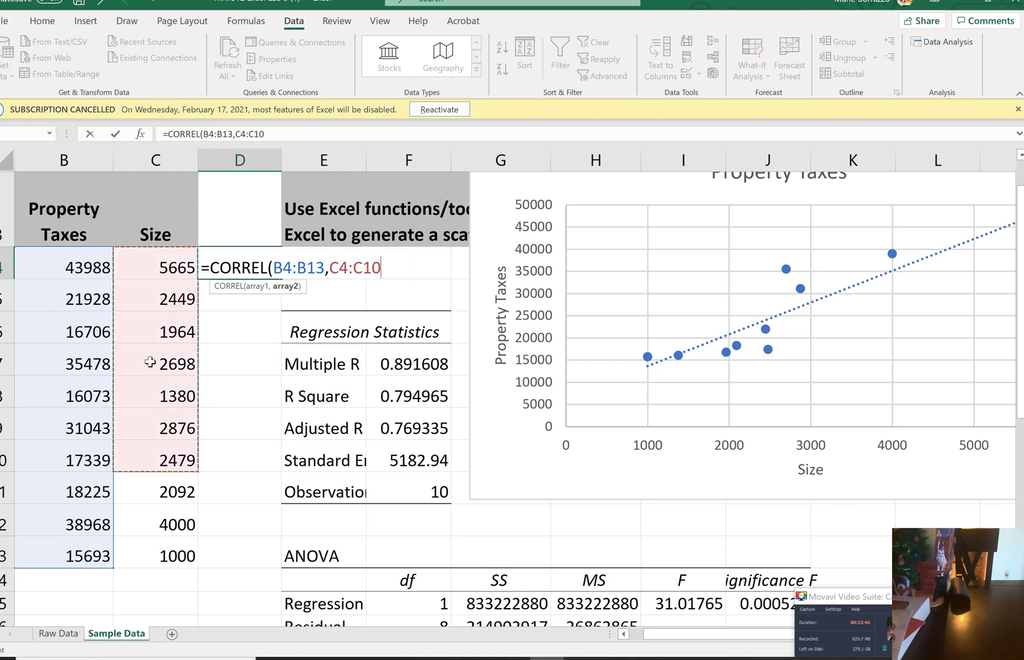
left_click(160, 446)
left_click_drag(144, 269, 149, 554)
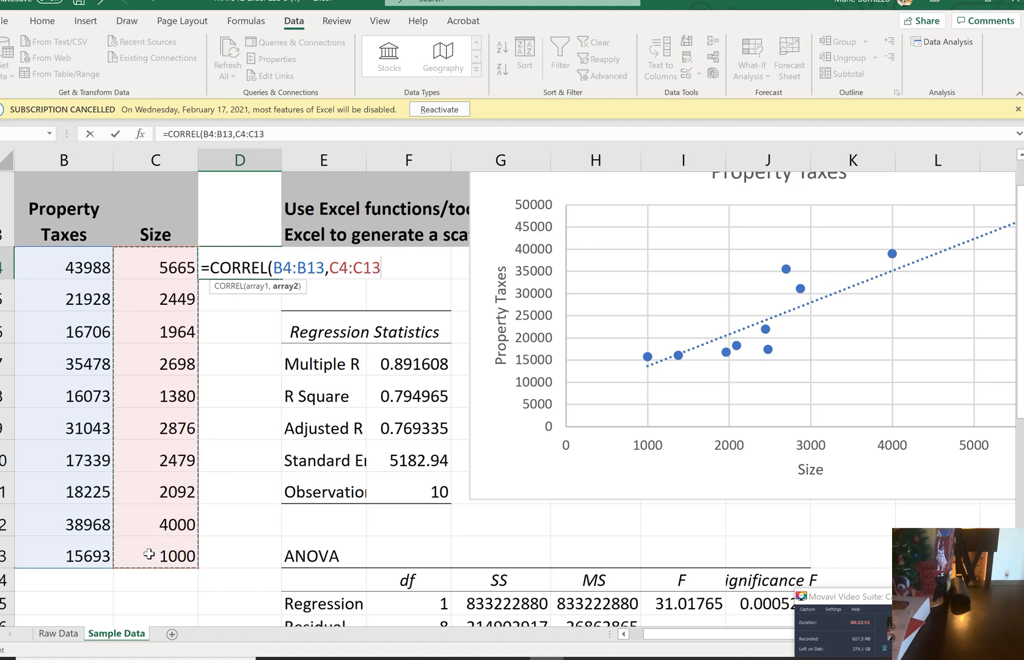
key("Return")
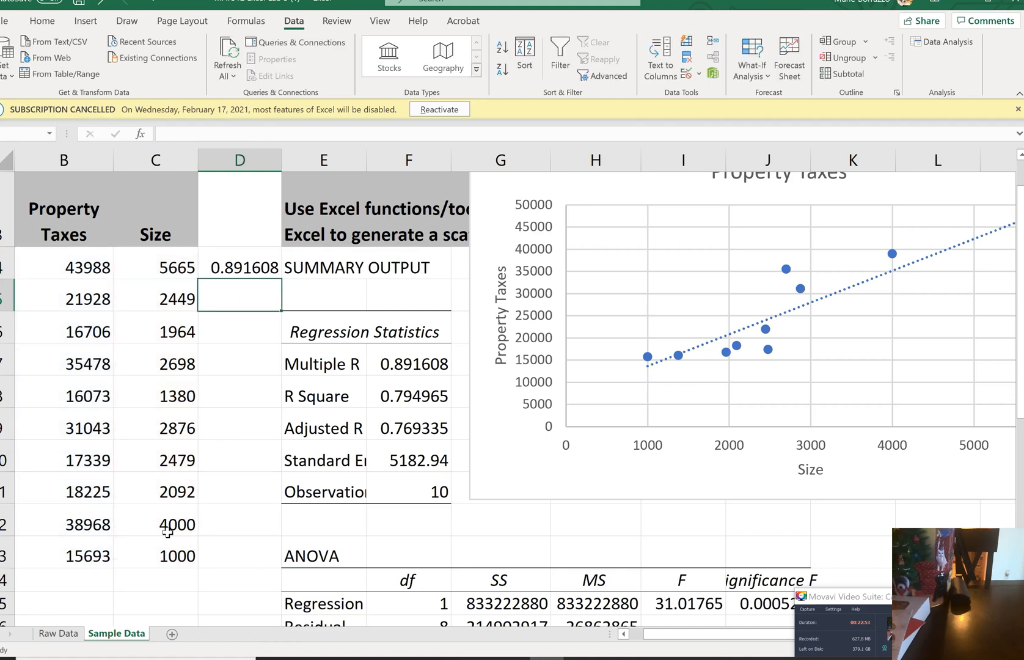
left_click(409, 368)
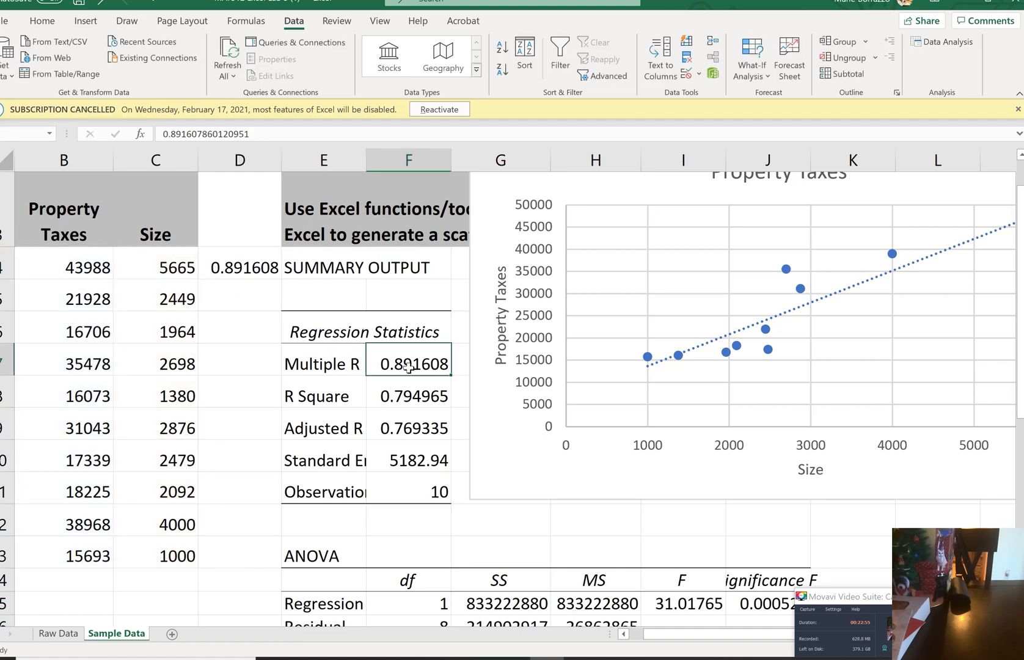
Calculate the coefficient of determination in D5 by squaring the correlation coefficient with =D4^2
left_click(242, 264)
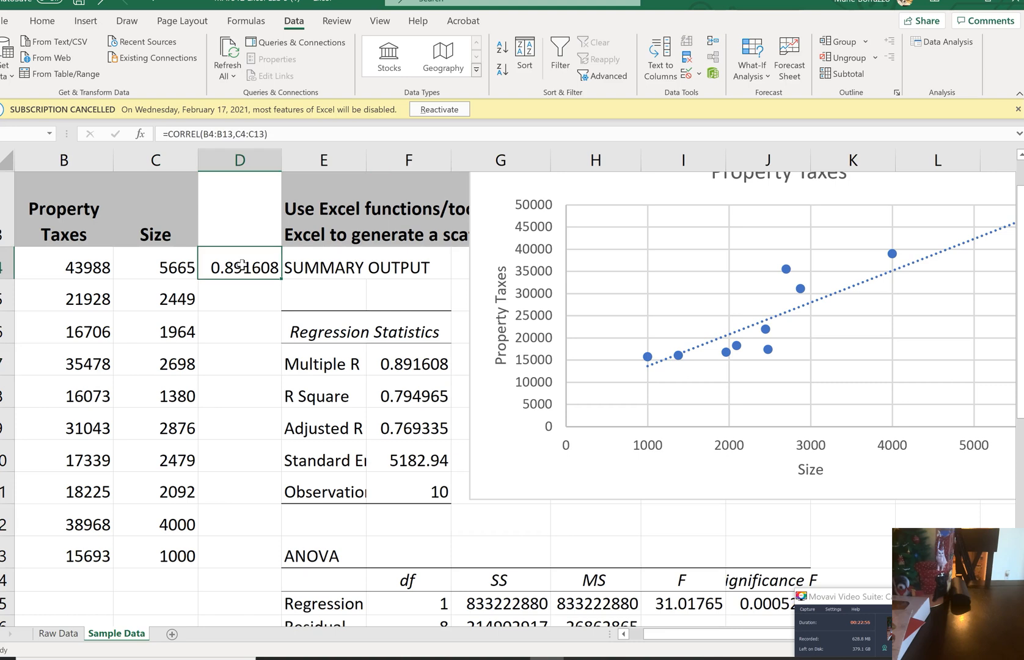
left_click(229, 296)
type("=")
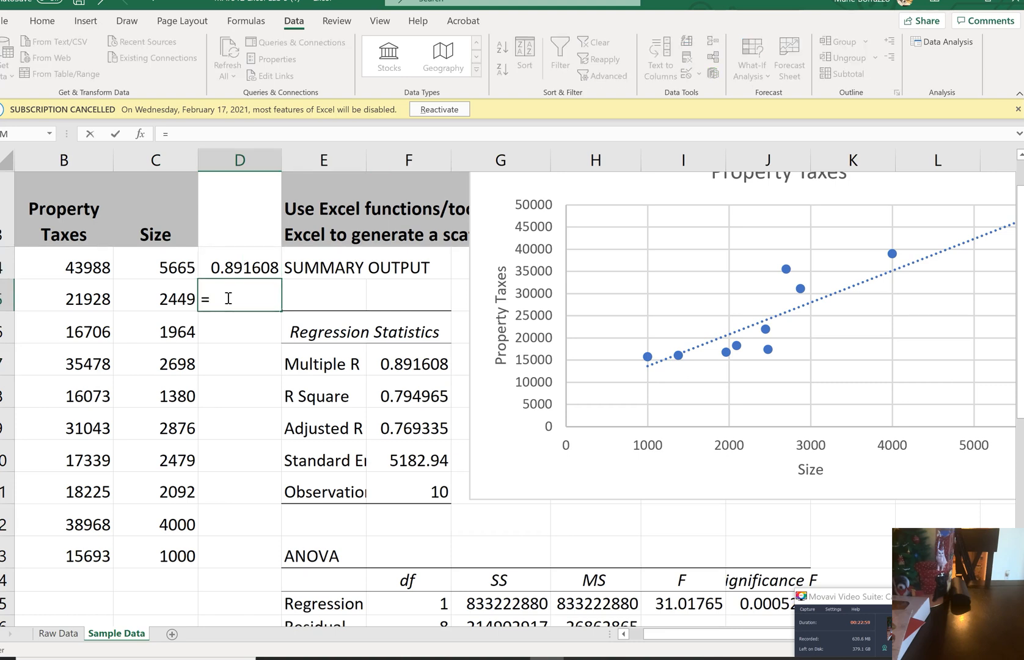
key("Up")
type("^2")
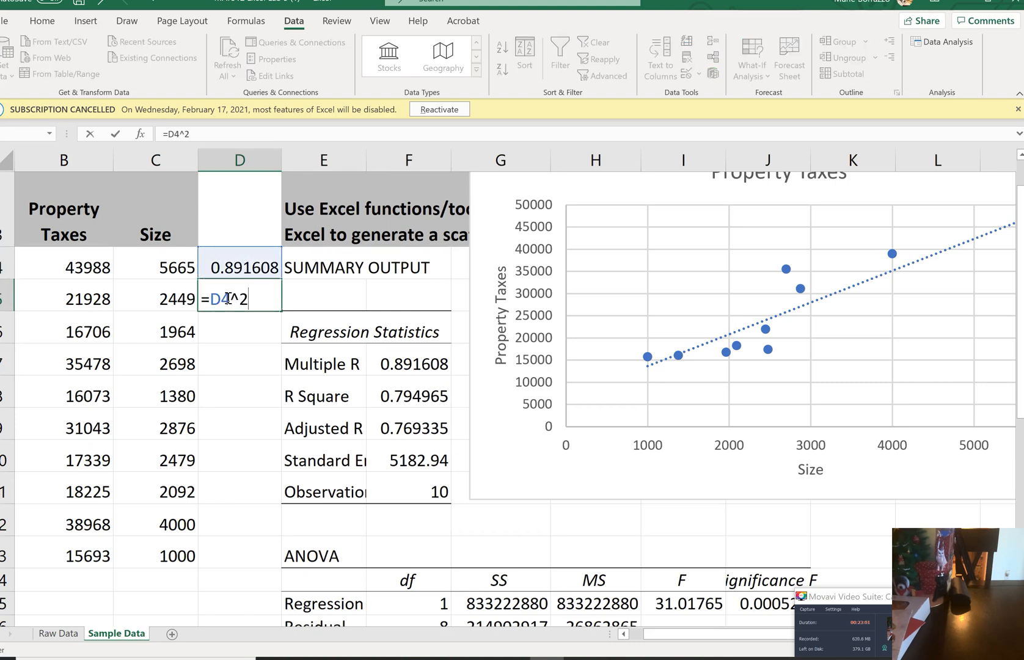
key("Return")
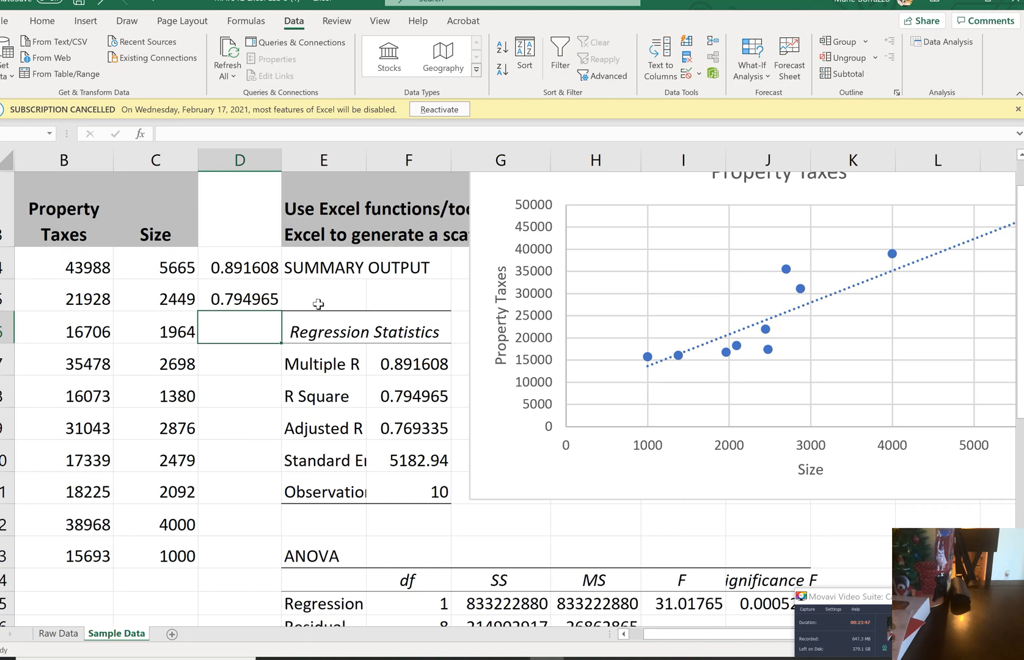
Select the correlation formula in D4 and switch to the browser to review the Canvas assignment's report questions
key("Up")
key("Up")
key("Up")
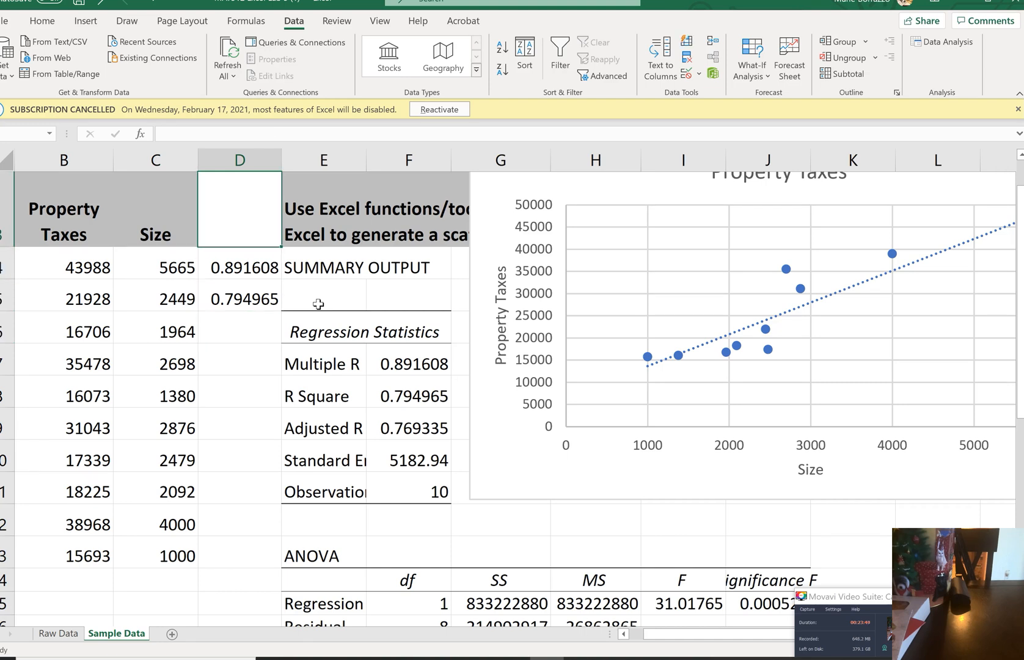
key("Down")
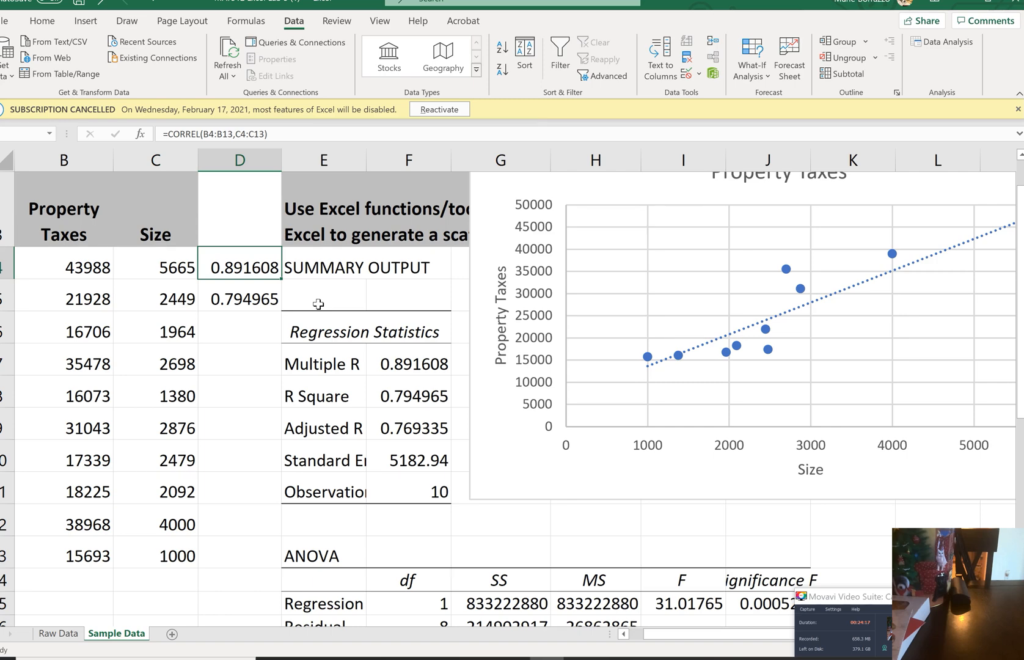
key("alt+Tab")
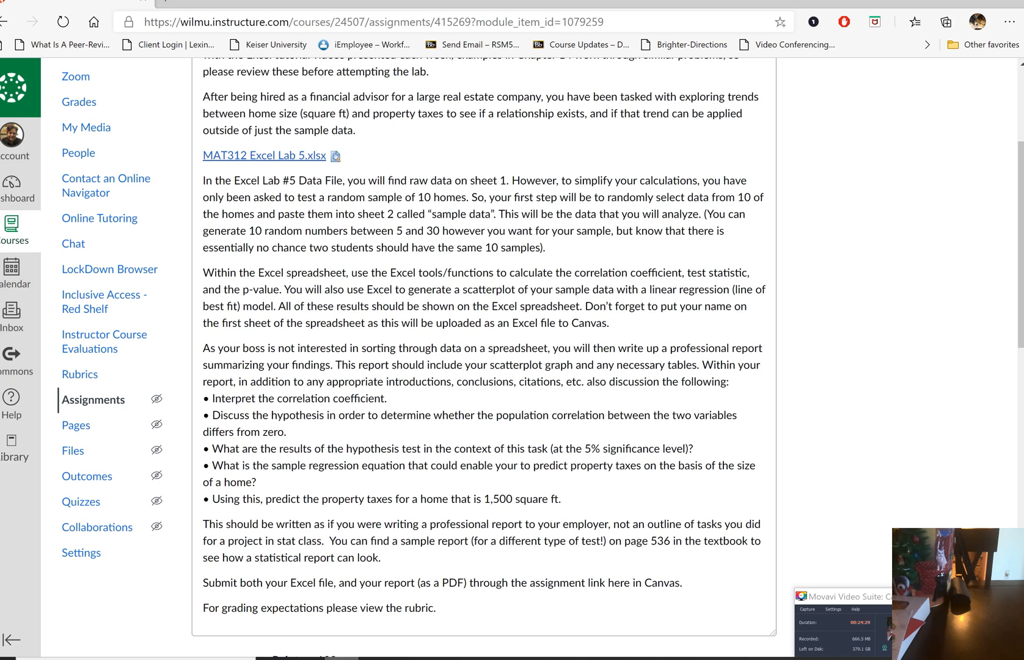
Switch back to Excel to examine the ANOVA and coefficients tables and the scatterplot, and return to the Canvas assignment in the browser
key("alt+Tab")
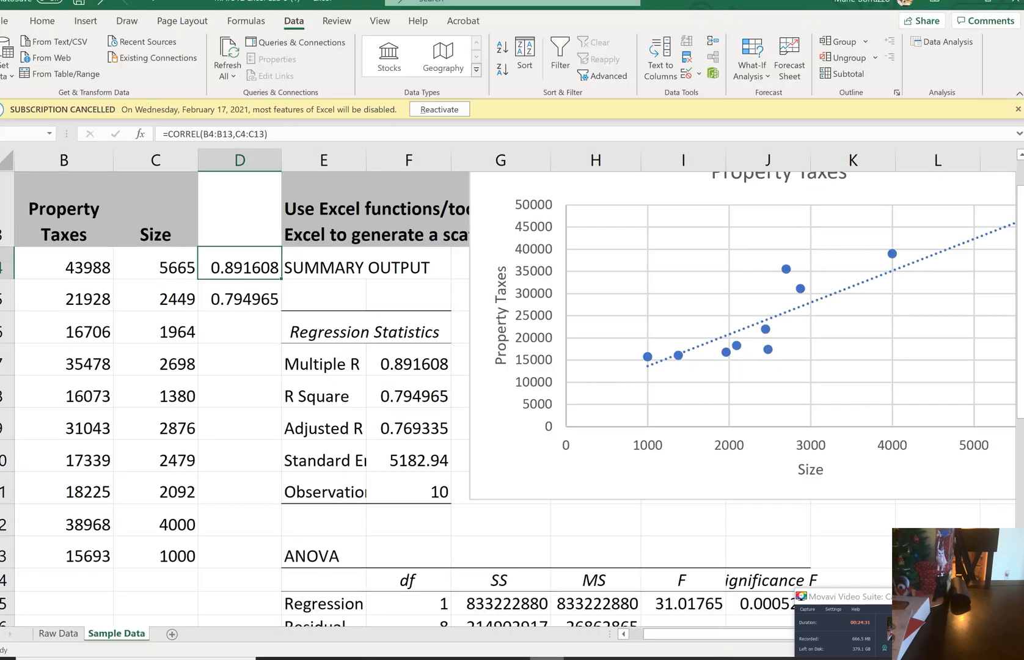
scroll(507, 397, "down", 2)
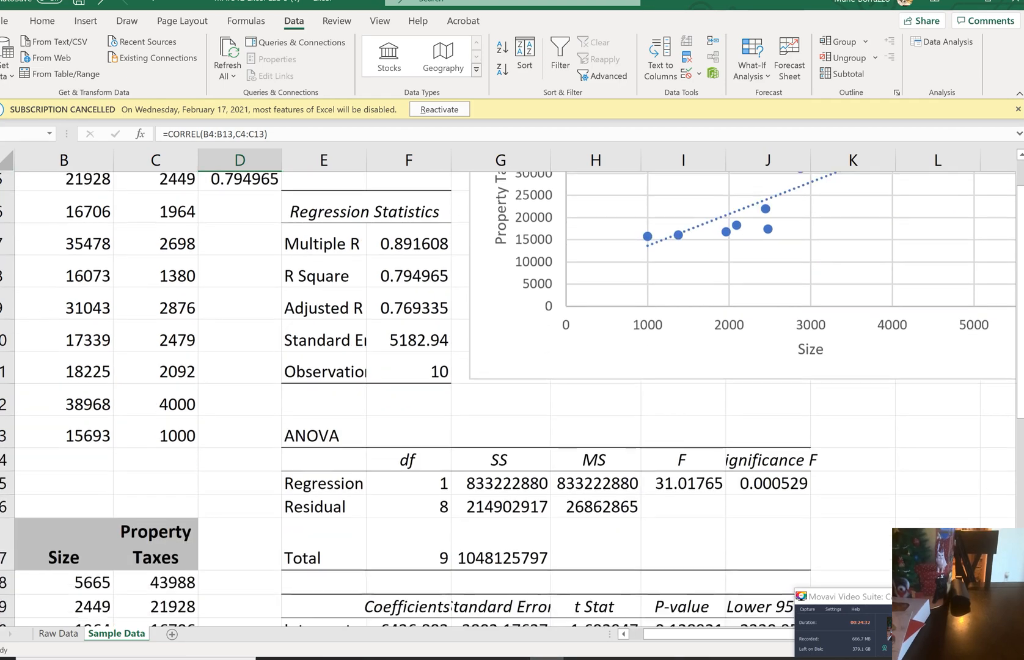
scroll(507, 397, "down", 2)
scroll(506, 397, "right", 1)
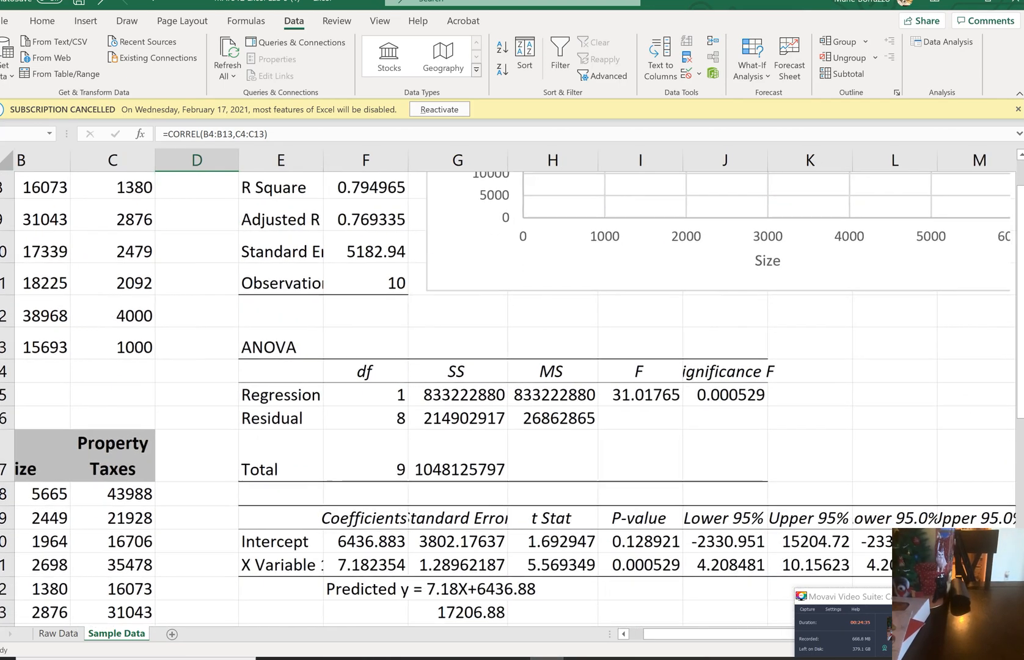
scroll(507, 397, "down", 3)
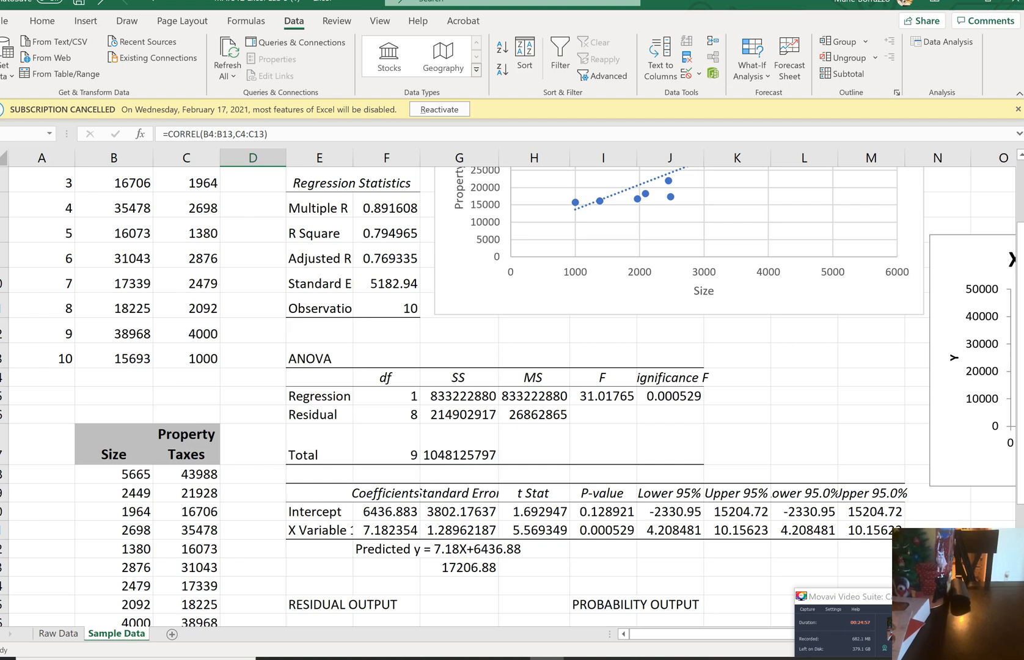
scroll(511, 397, "up", 2)
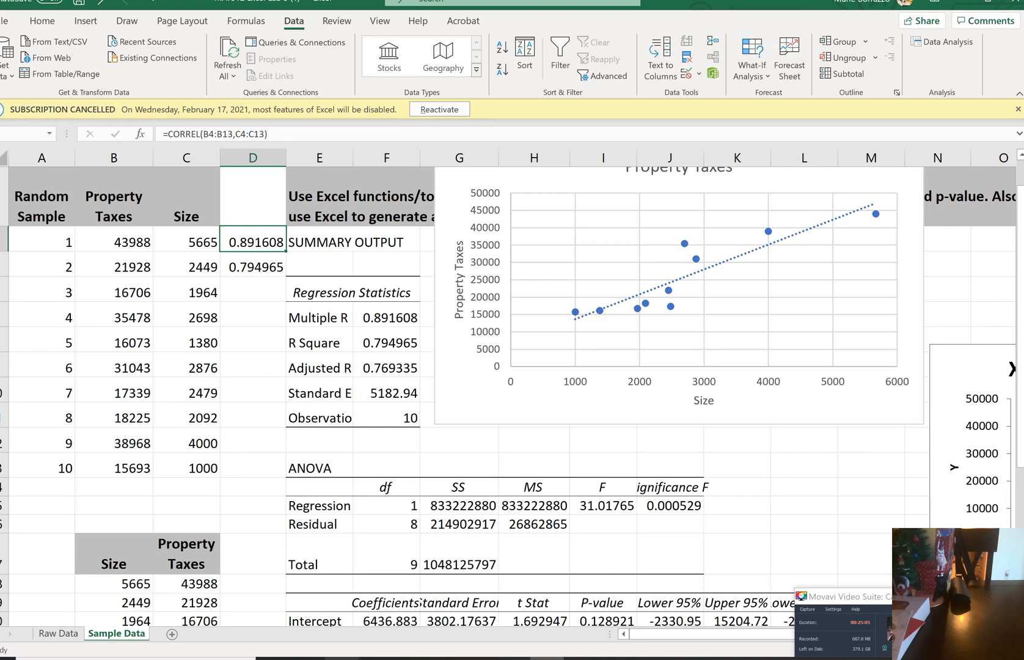
key("alt+Tab")
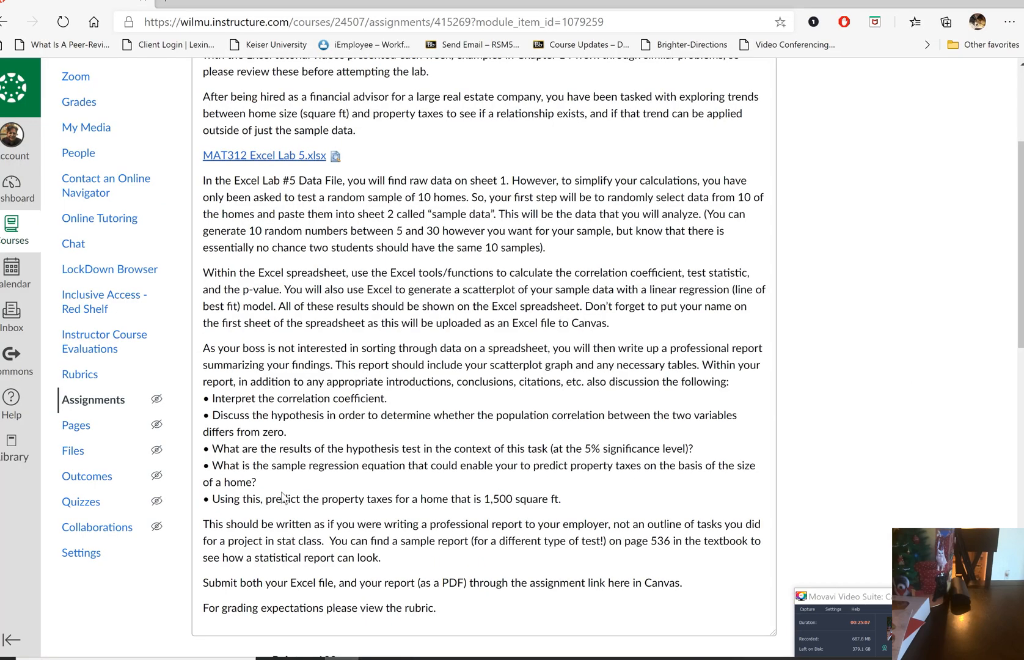